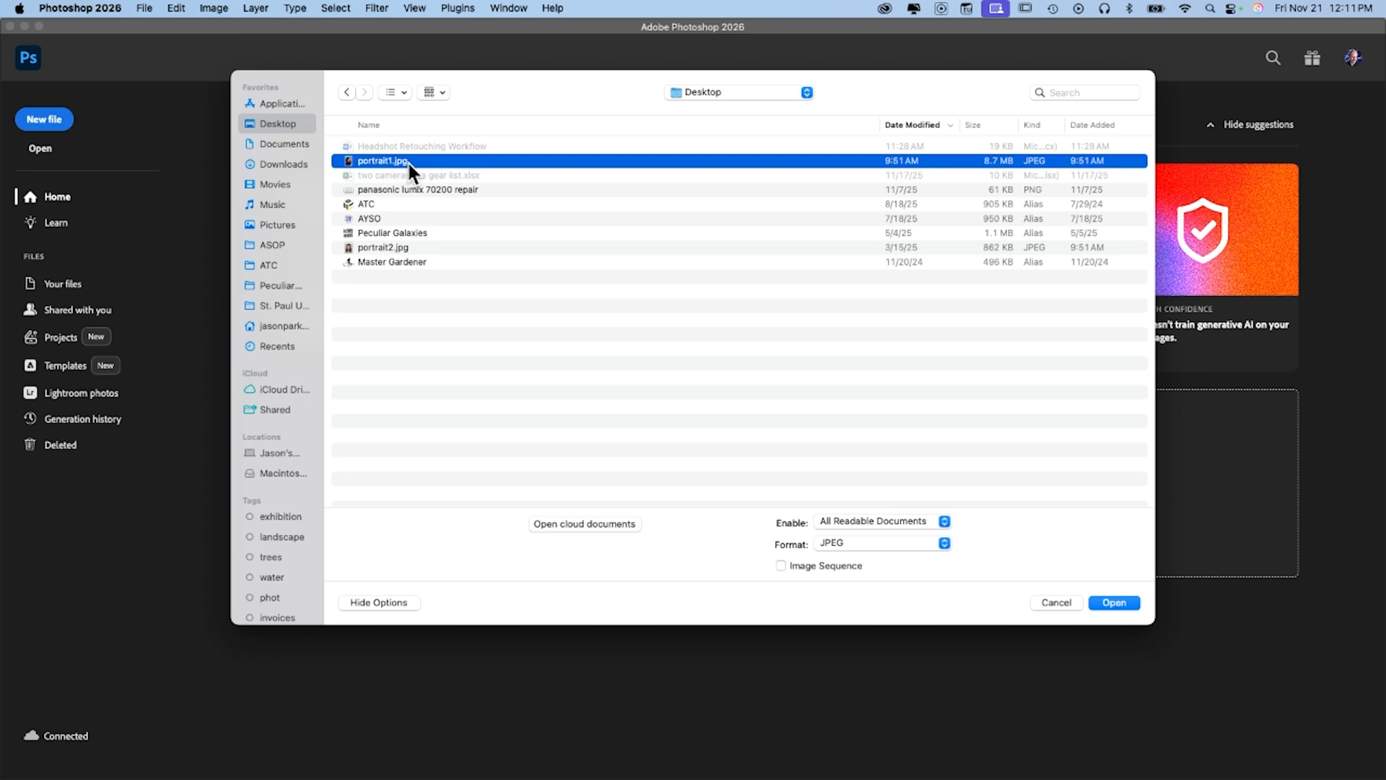
- Open portrait1.jpg using the Camera Raw format
{"action": "left_click", "coordinate": [859, 543]}
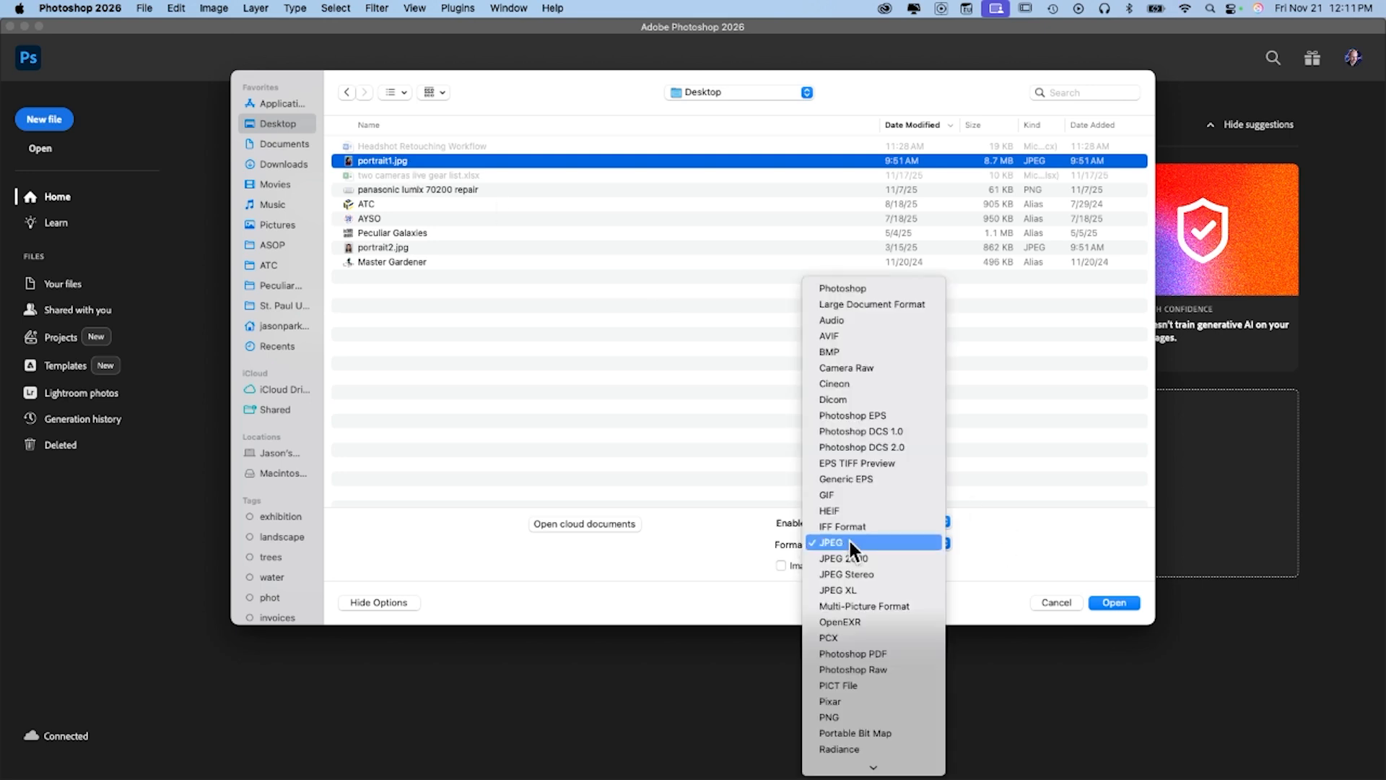
{"action": "left_click", "coordinate": [884, 367]}
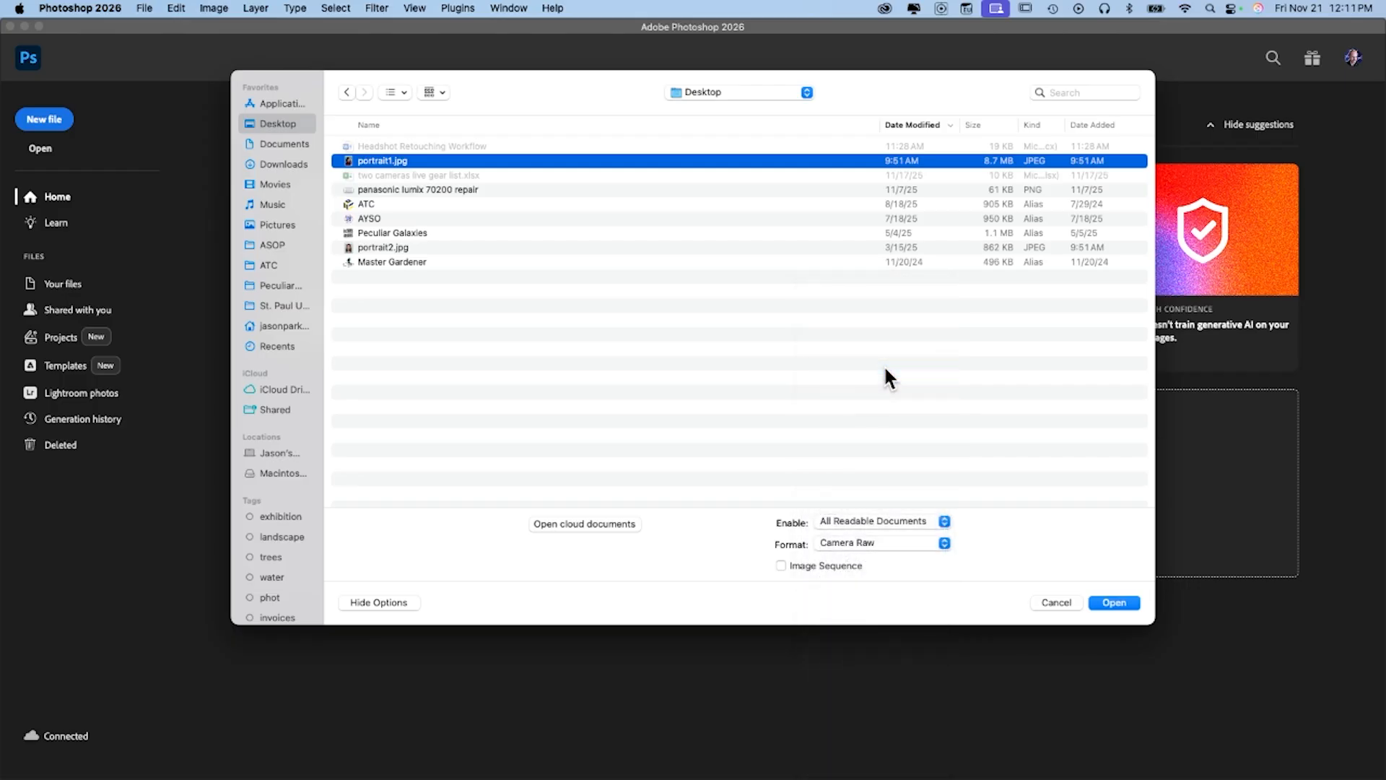
{"action": "left_click", "coordinate": [1116, 600]}
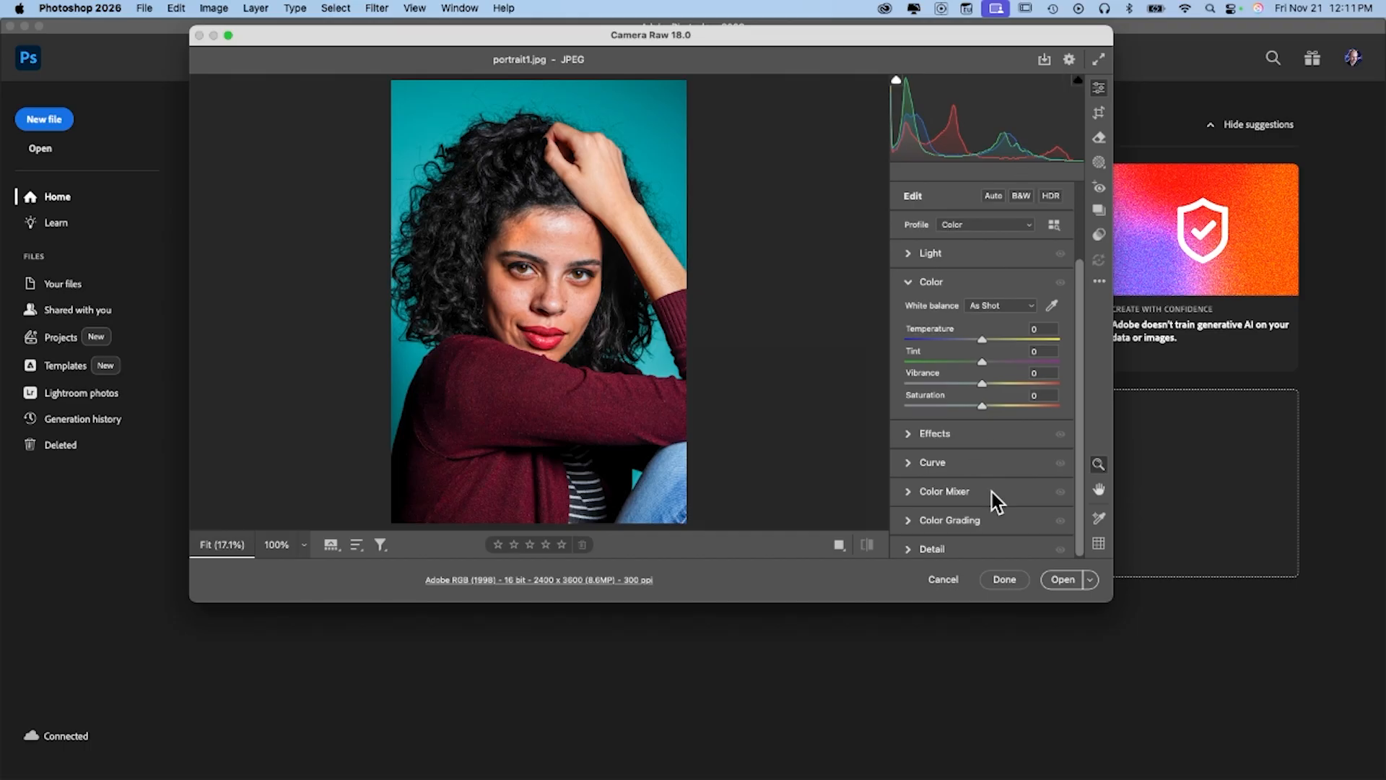
- Apply the Auto edit adjustments to the portrait and keep the Color profile
{"action": "left_click", "coordinate": [992, 196]}
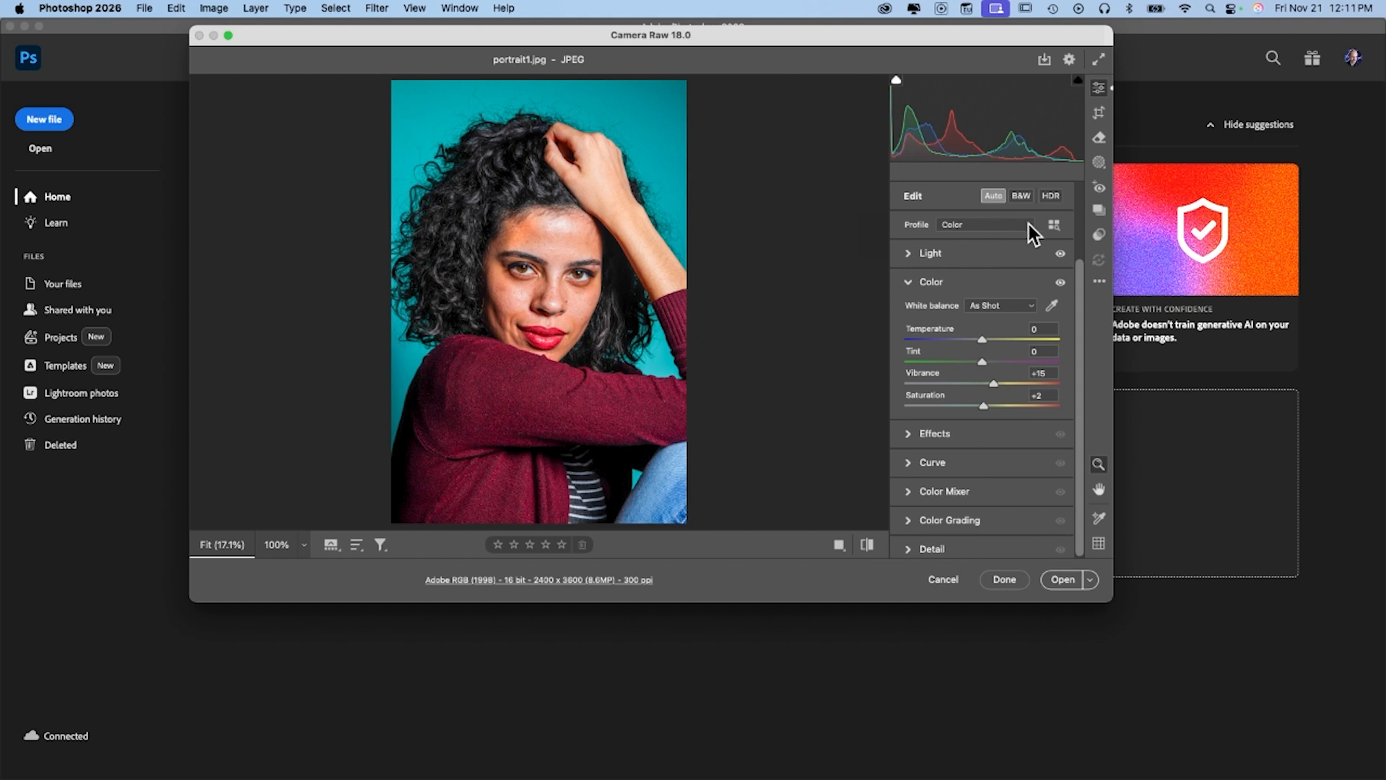
{"action": "left_click", "coordinate": [962, 225]}
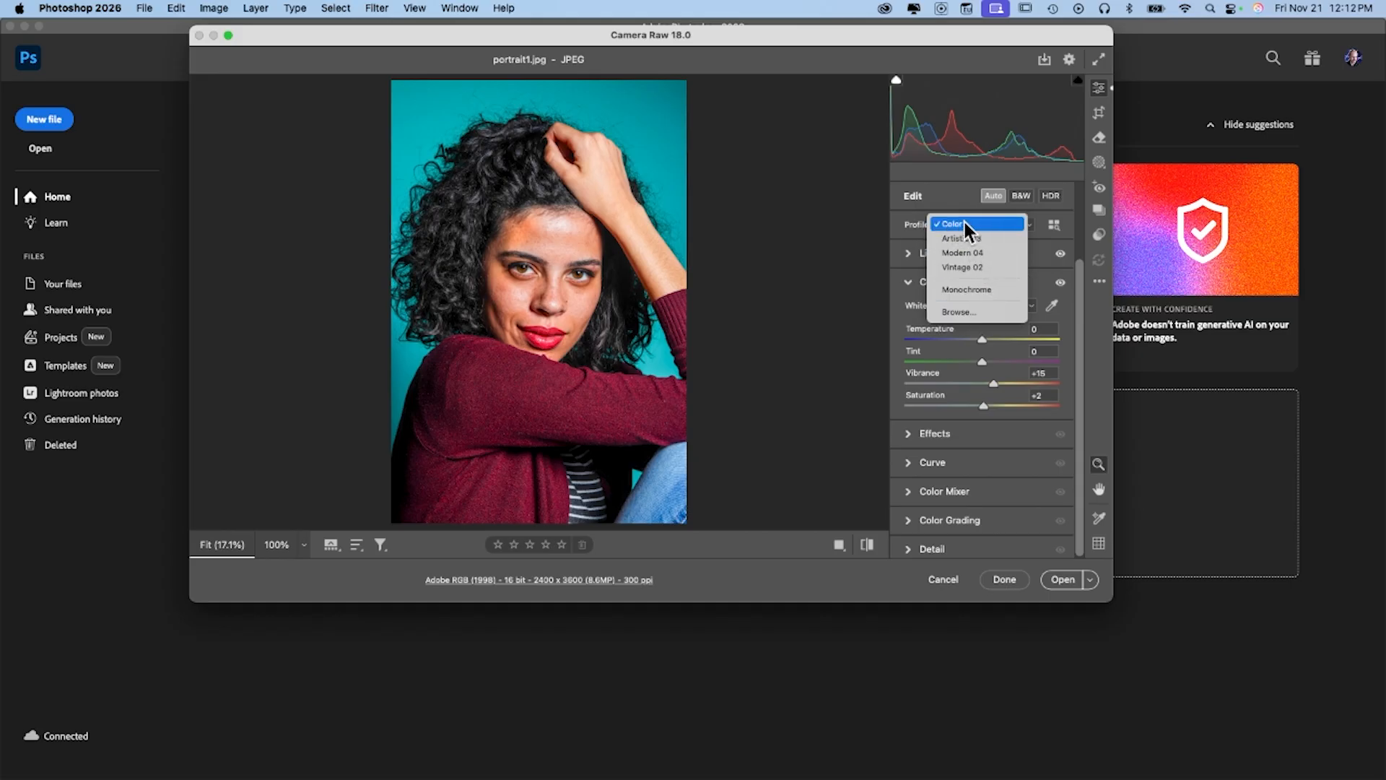
{"action": "left_click", "coordinate": [964, 225]}
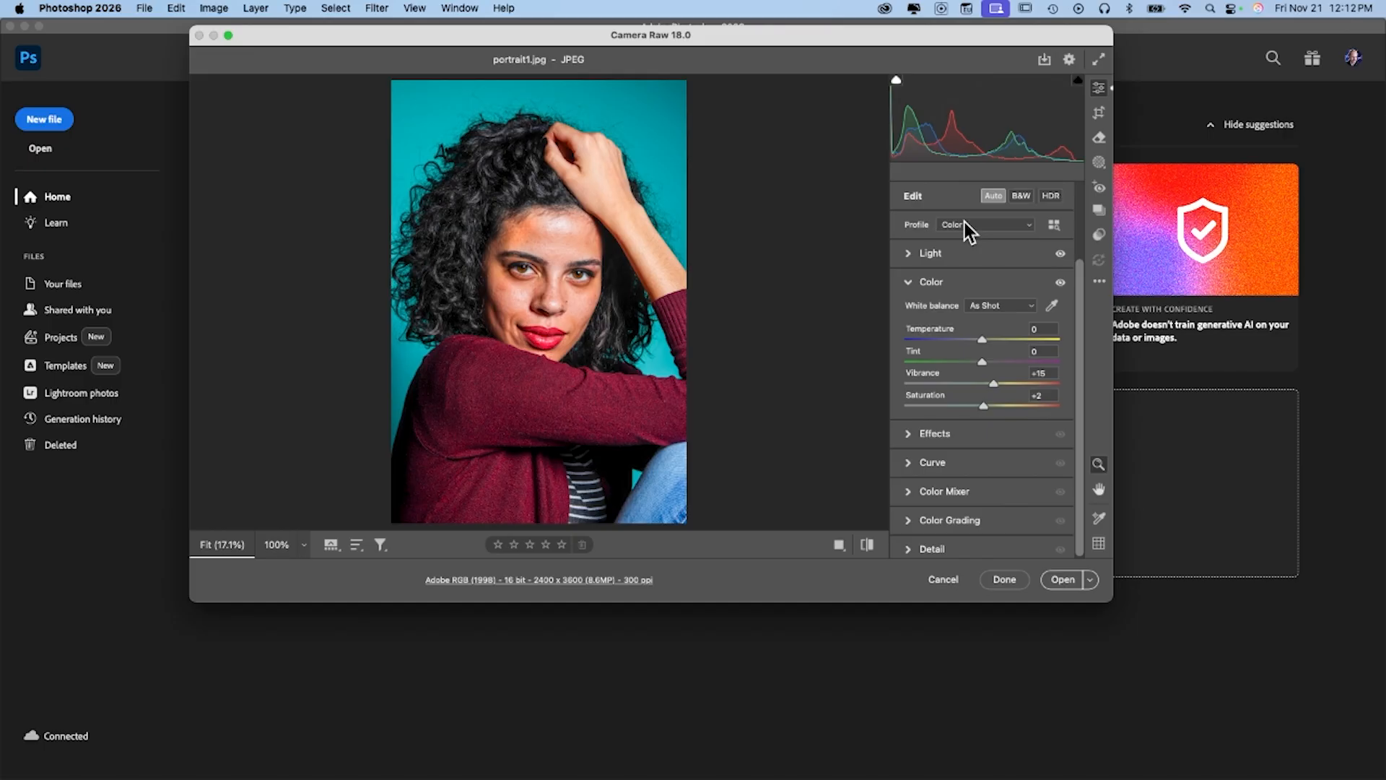
{"action": "left_click", "coordinate": [952, 224]}
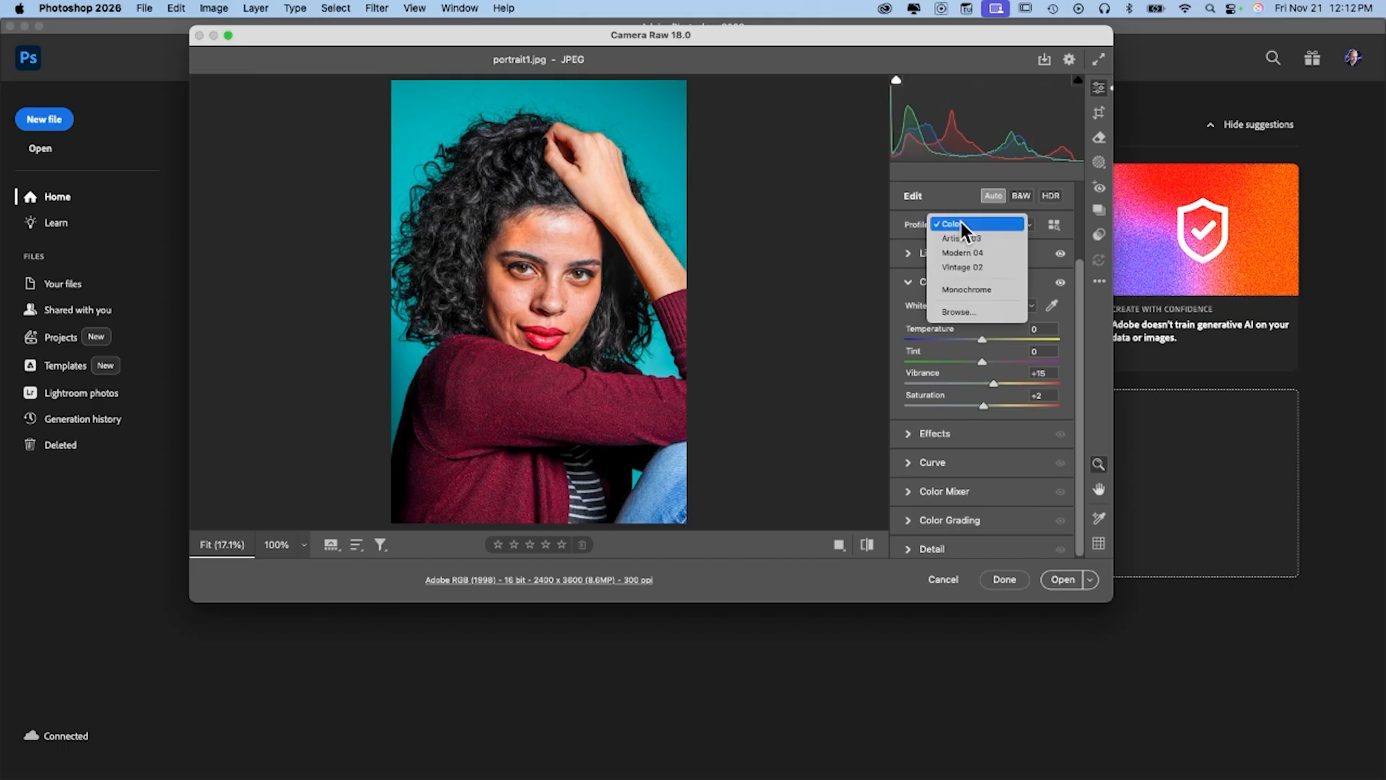
{"action": "left_click", "coordinate": [911, 217]}
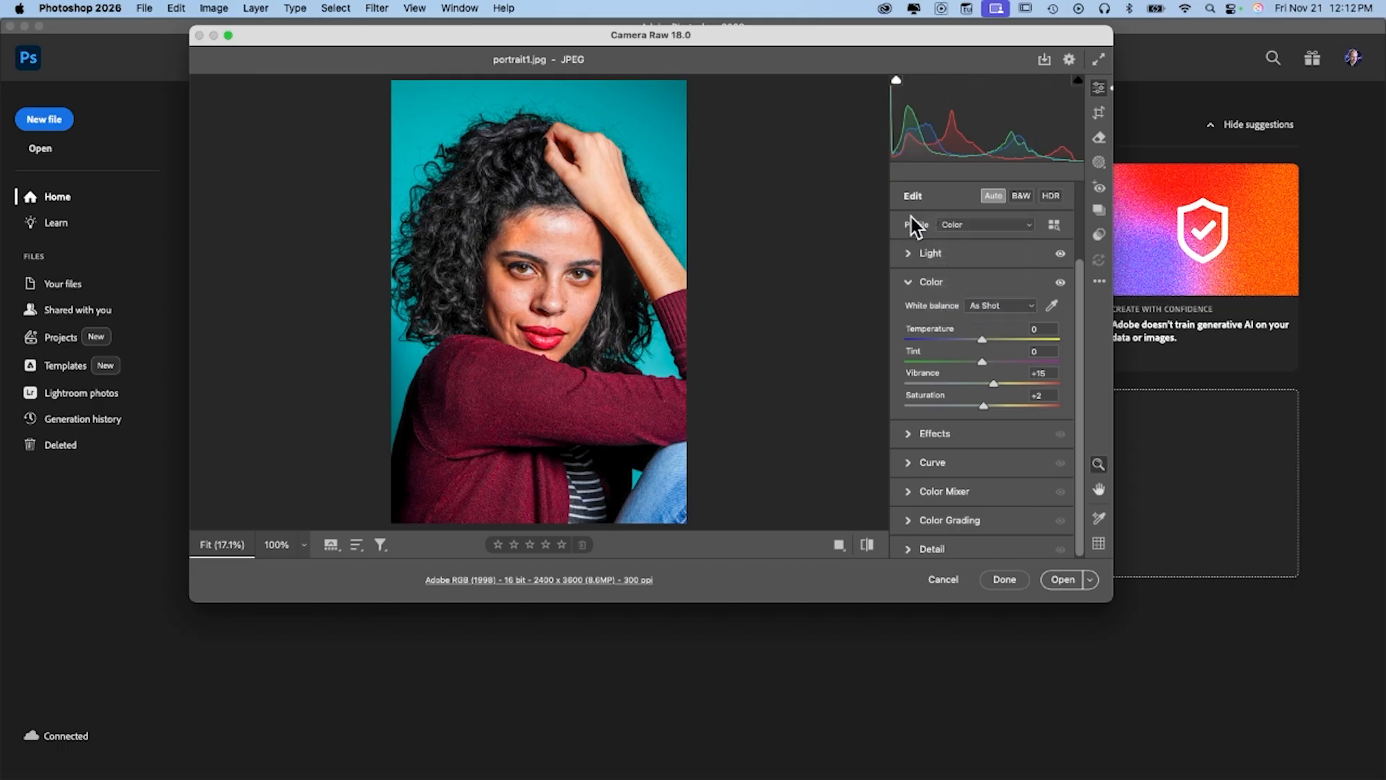
- Lower the Whites to -29 in the Light adjustments
{"action": "left_click", "coordinate": [930, 252]}
{"action": "left_click_drag", "start_coordinate": [979, 399], "coordinate": [959, 377]}
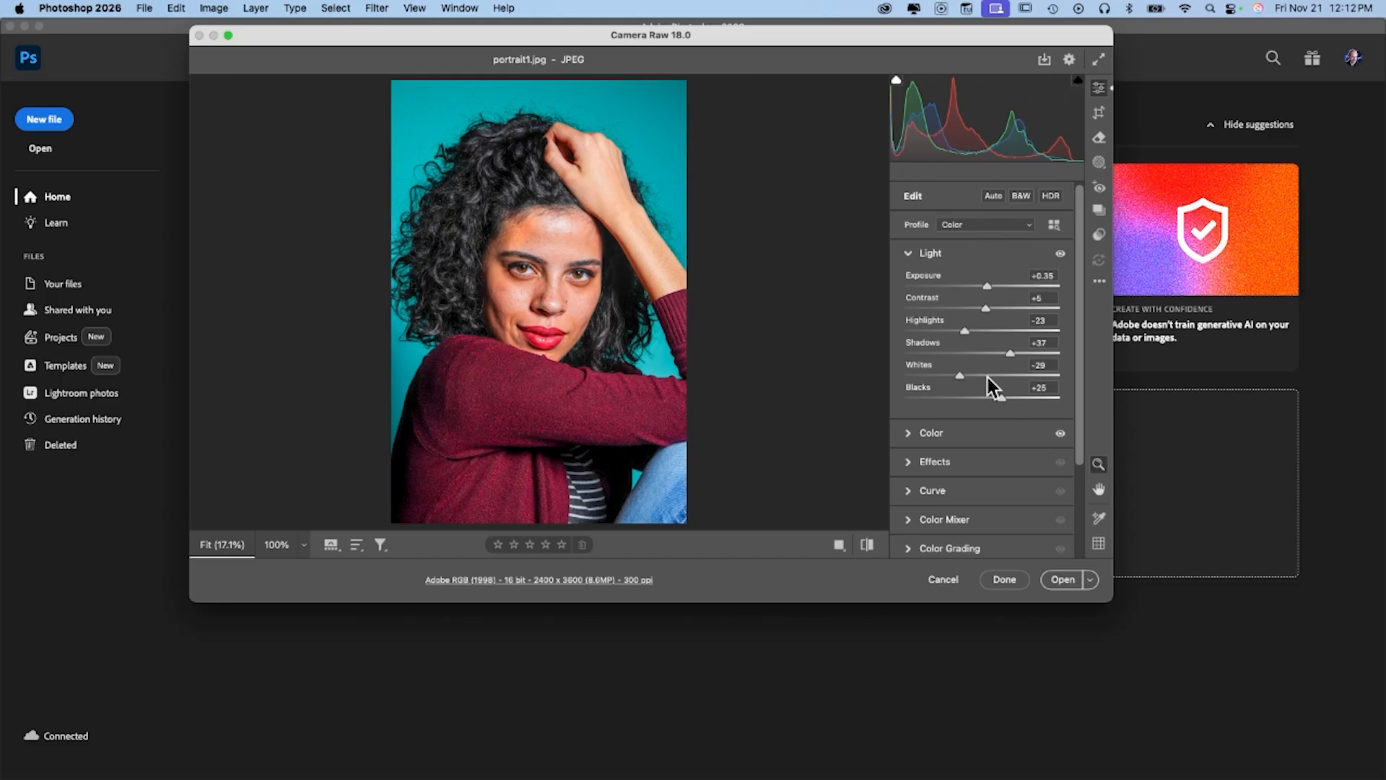
- Try out white balance settings: Auto, Custom with a temperature of -12, and an eyedropper sample from the eye
{"action": "left_click", "coordinate": [917, 434]}
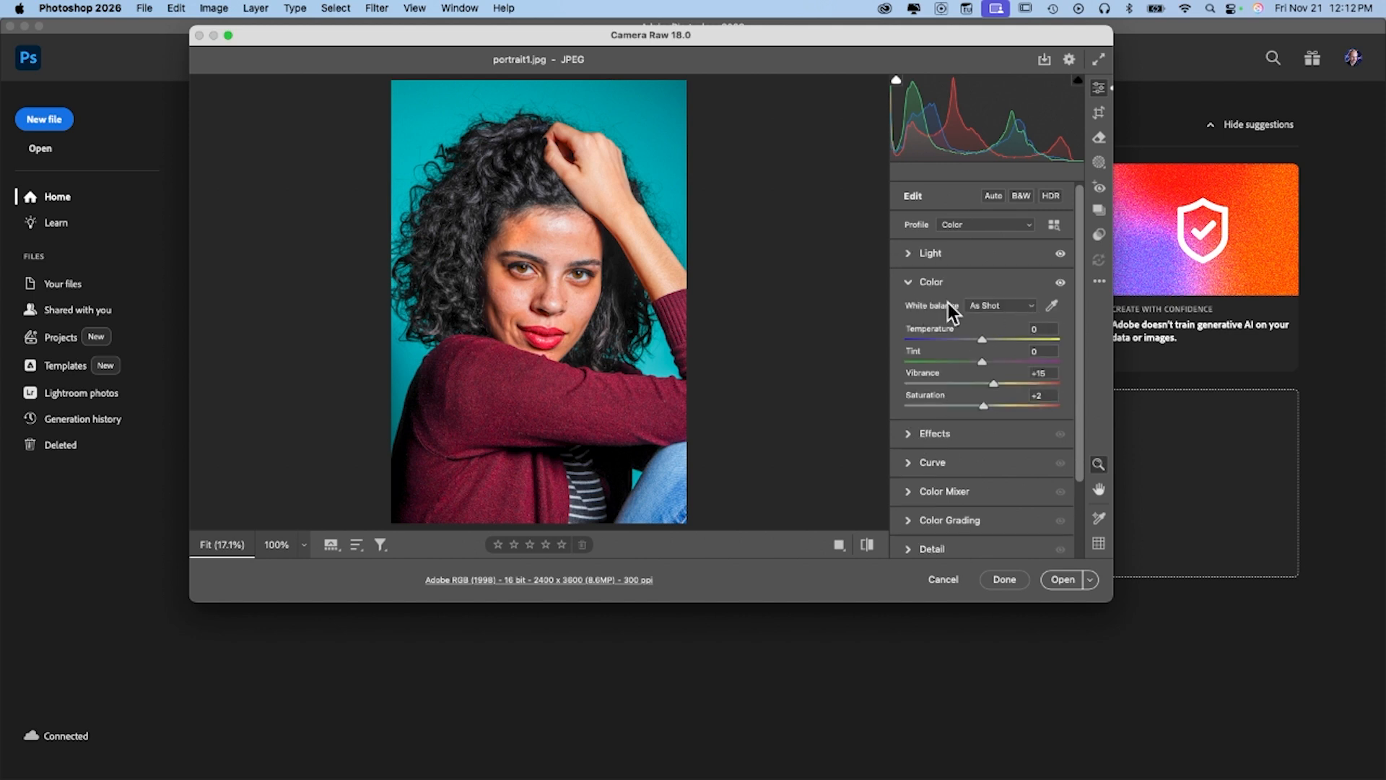
{"action": "left_click", "coordinate": [1008, 306]}
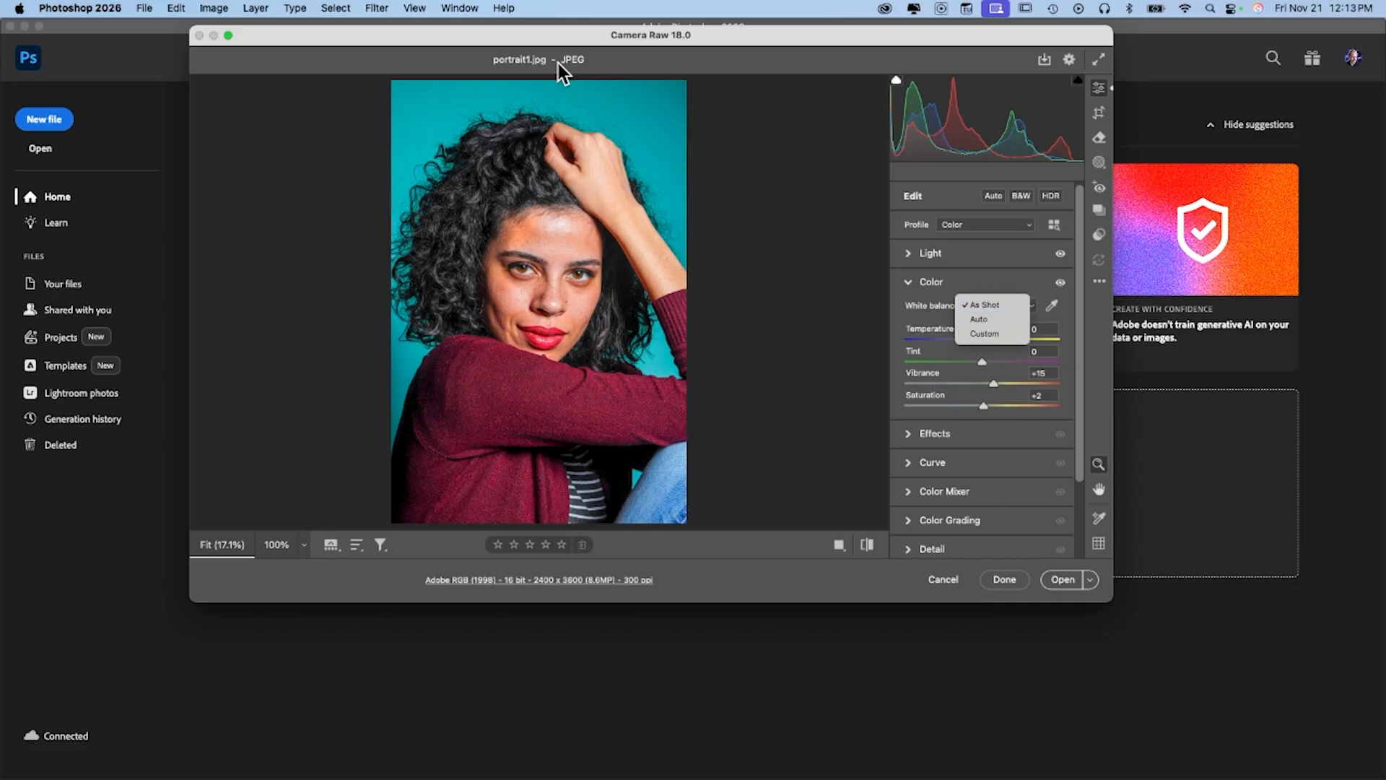
{"action": "left_click", "coordinate": [983, 318]}
{"action": "left_click", "coordinate": [1002, 307]}
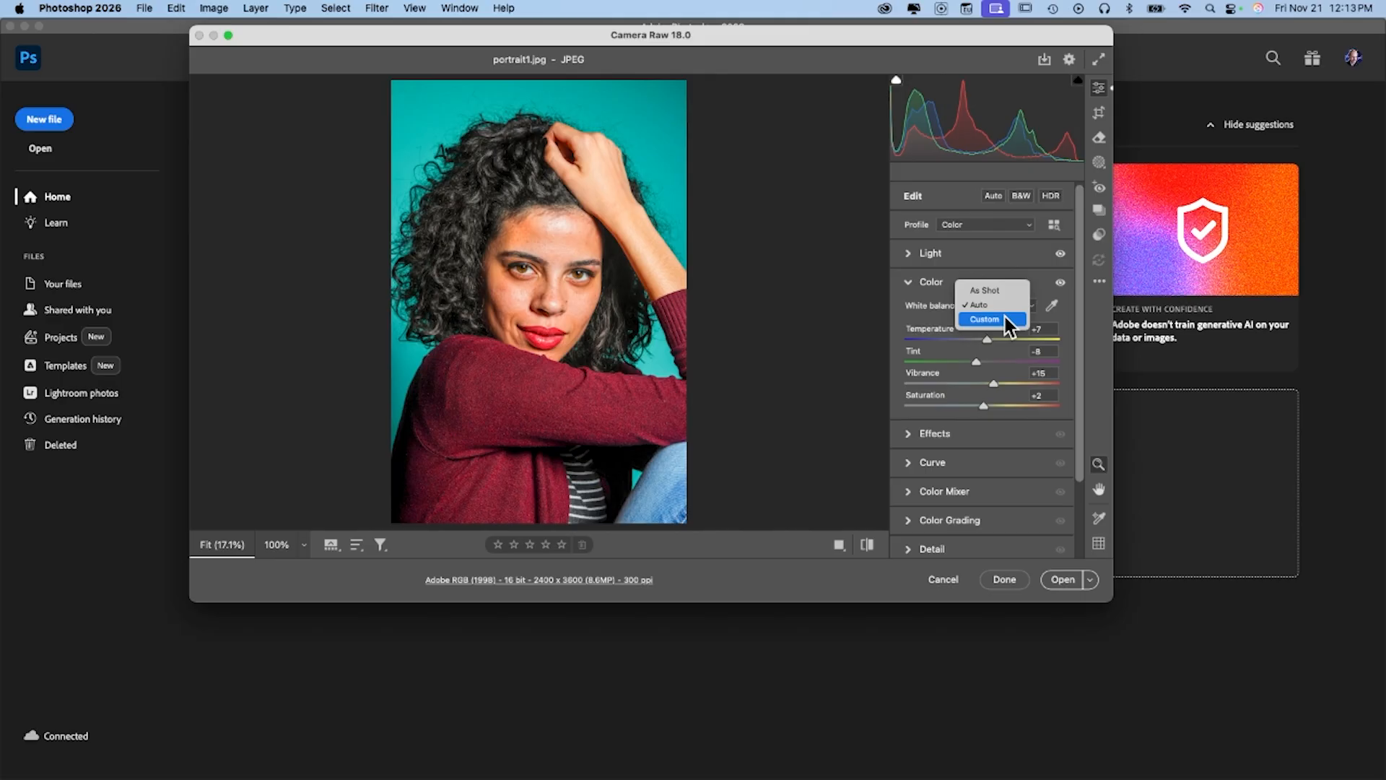
{"action": "left_click", "coordinate": [1005, 318]}
{"action": "mouse_move", "coordinate": [985, 339]}
{"action": "left_mouse_down"}
{"action": "mouse_move", "coordinate": [949, 345]}
{"action": "mouse_move", "coordinate": [995, 348]}
{"action": "mouse_move", "coordinate": [969, 349]}
{"action": "left_mouse_up"}
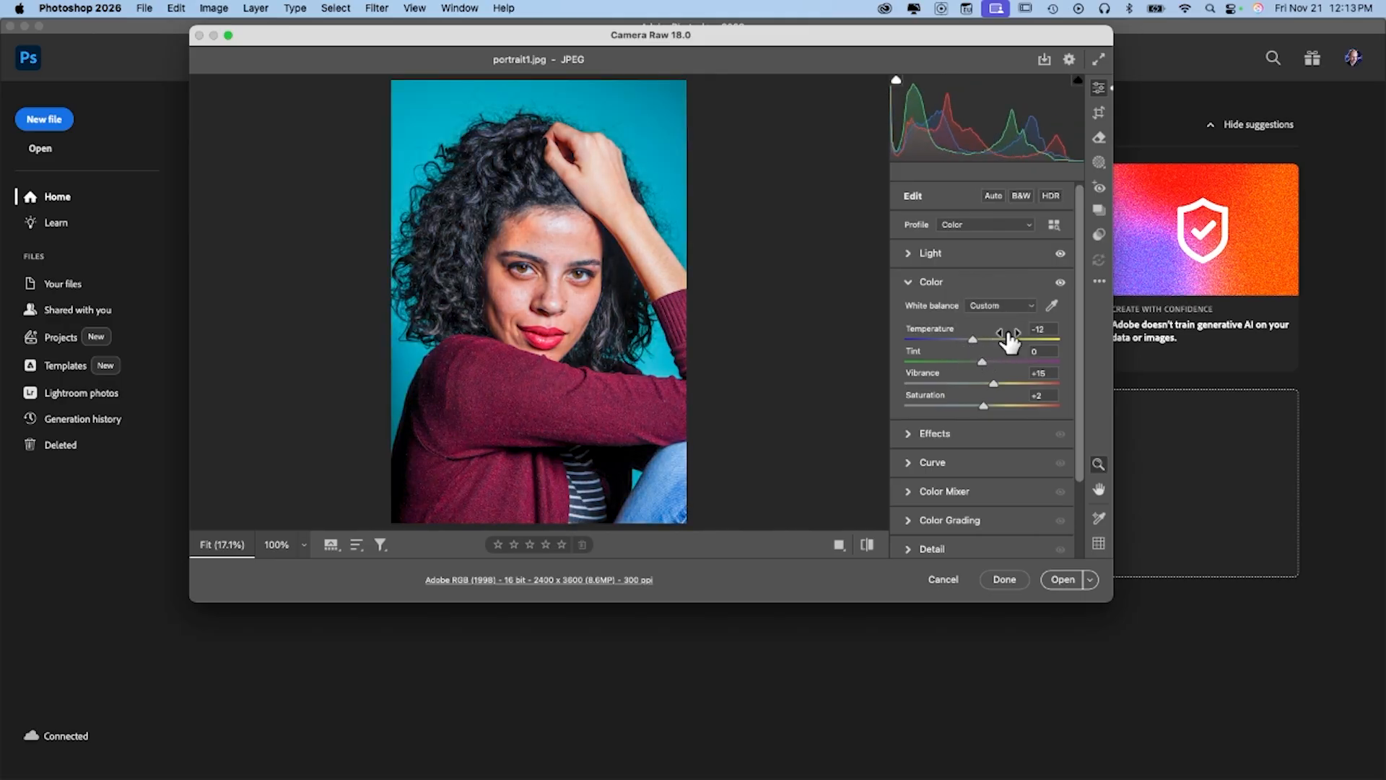
{"action": "left_click", "coordinate": [1053, 306]}
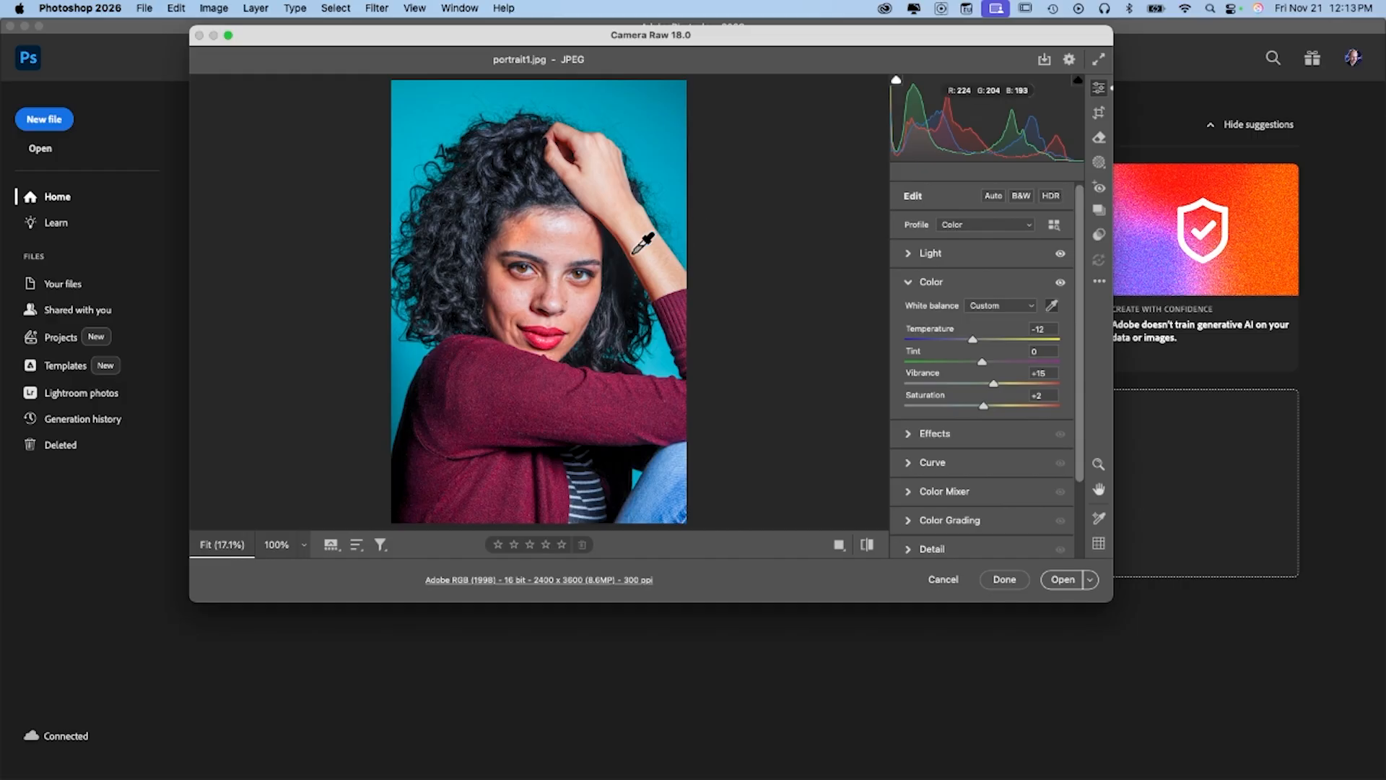
{"action": "left_click", "coordinate": [579, 275]}
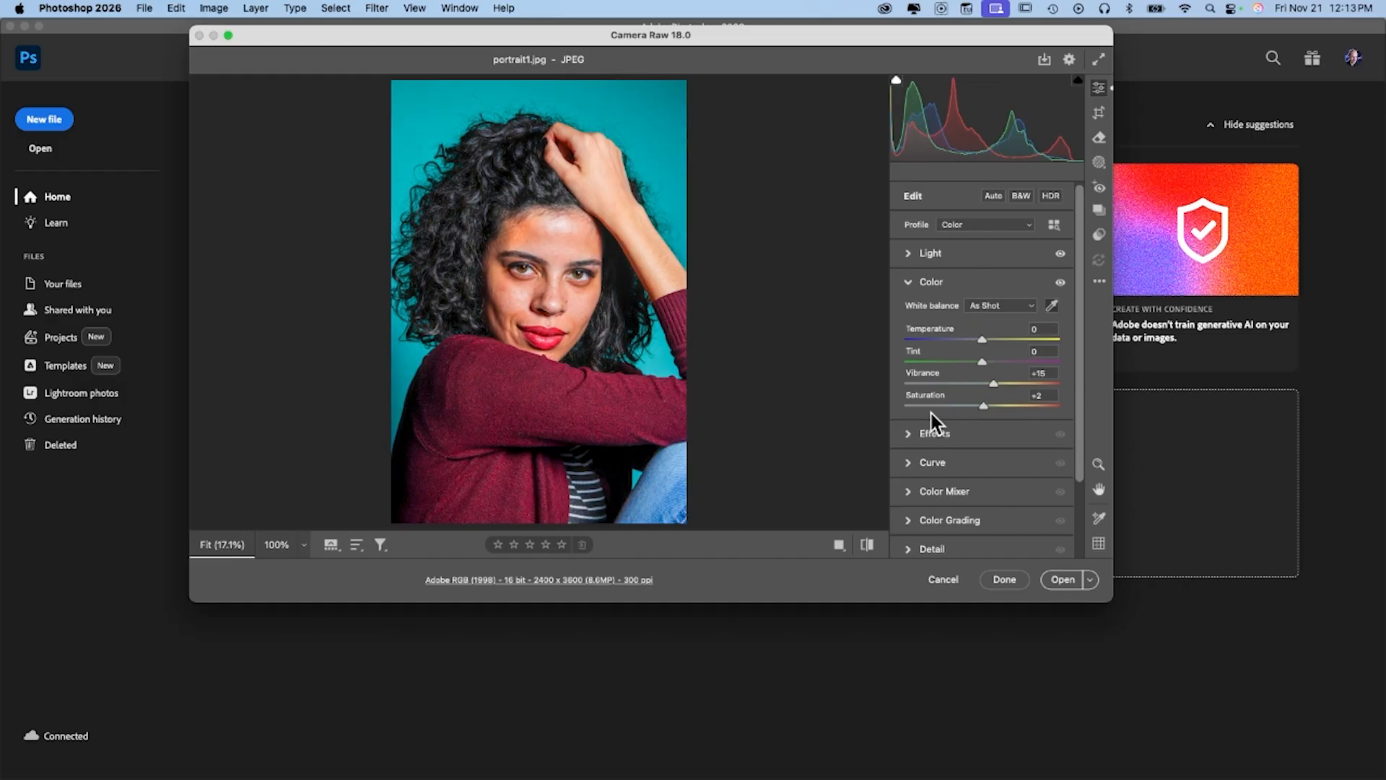
- Open the adjusted portrait from Camera Raw as a Photoshop document
{"action": "scroll", "coordinate": [938, 418], "scroll_direction": "down", "scroll_amount": 3}
{"action": "scroll", "coordinate": [967, 393], "scroll_direction": "down", "scroll_amount": 1}
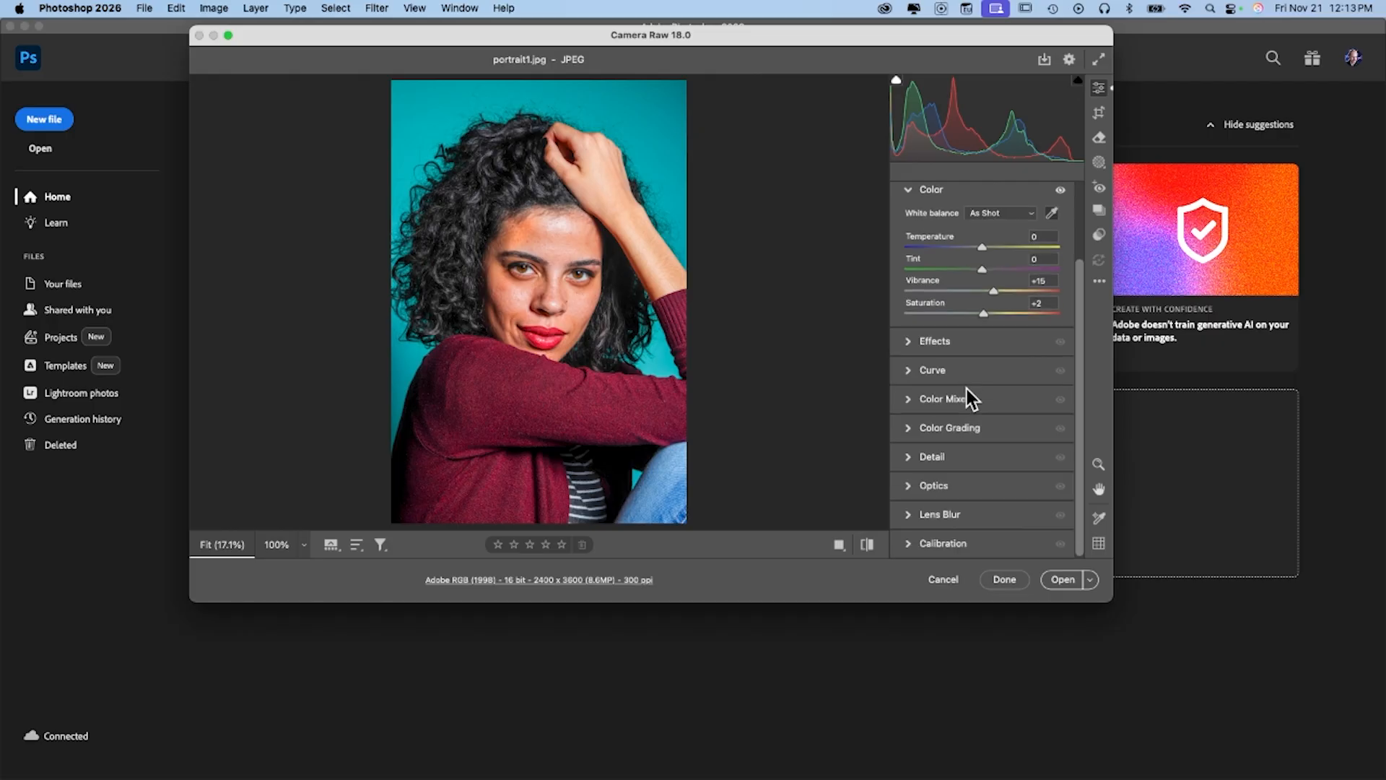
{"action": "left_click", "coordinate": [1063, 579]}
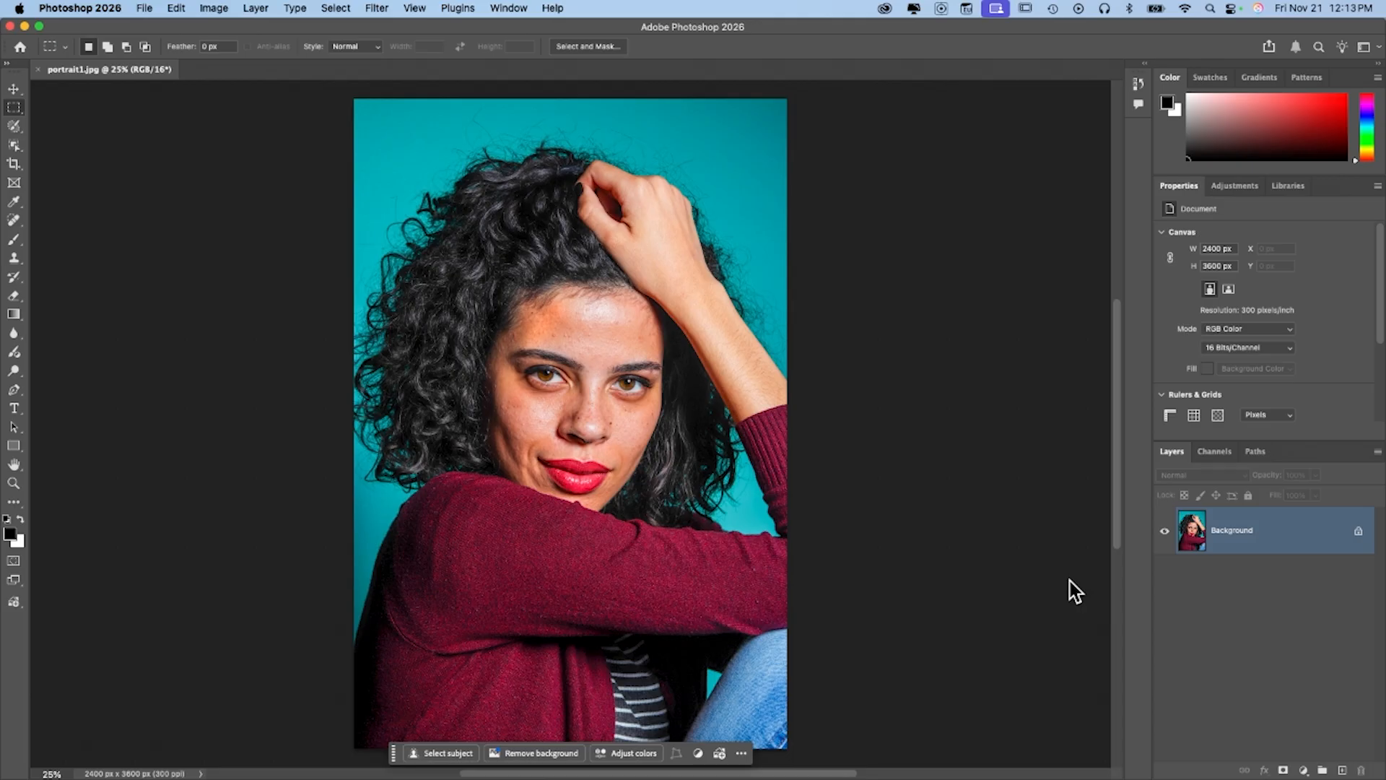
- Duplicate the Background layer, name the copy "working" and hide the original Background layer
{"action": "left_click_drag", "start_coordinate": [1188, 532], "coordinate": [1341, 769]}
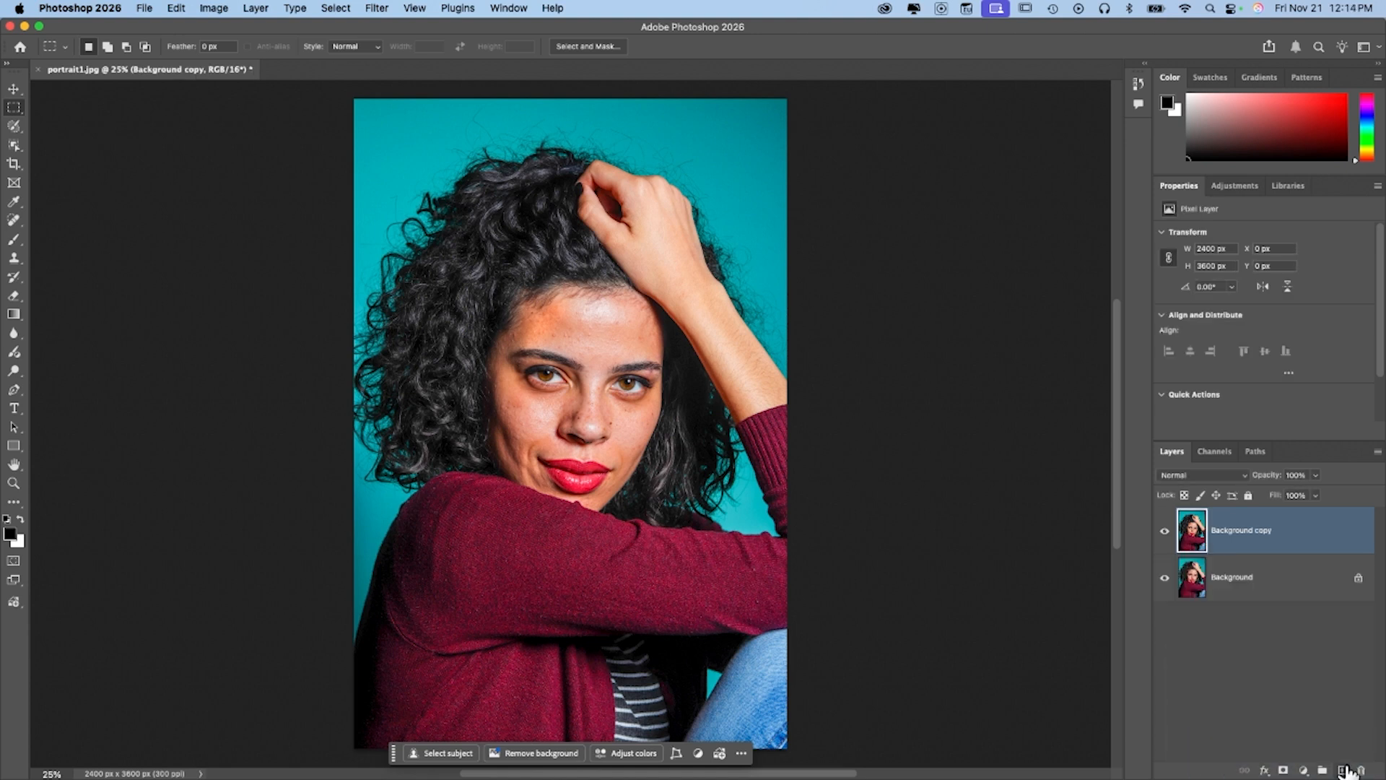
{"action": "double_click", "coordinate": [1256, 531]}
{"action": "type", "text": "working"}
{"action": "key", "text": "Return"}
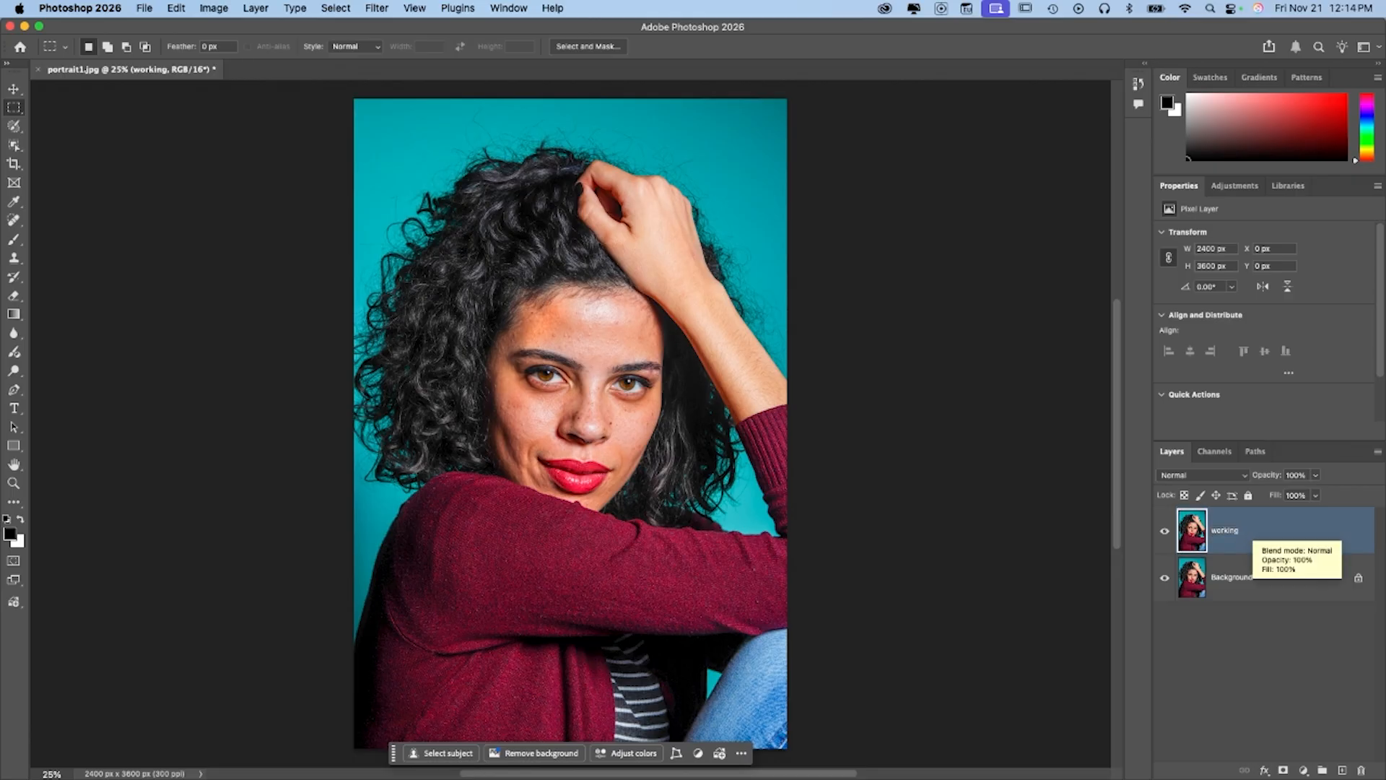
{"action": "left_click", "coordinate": [1165, 577]}
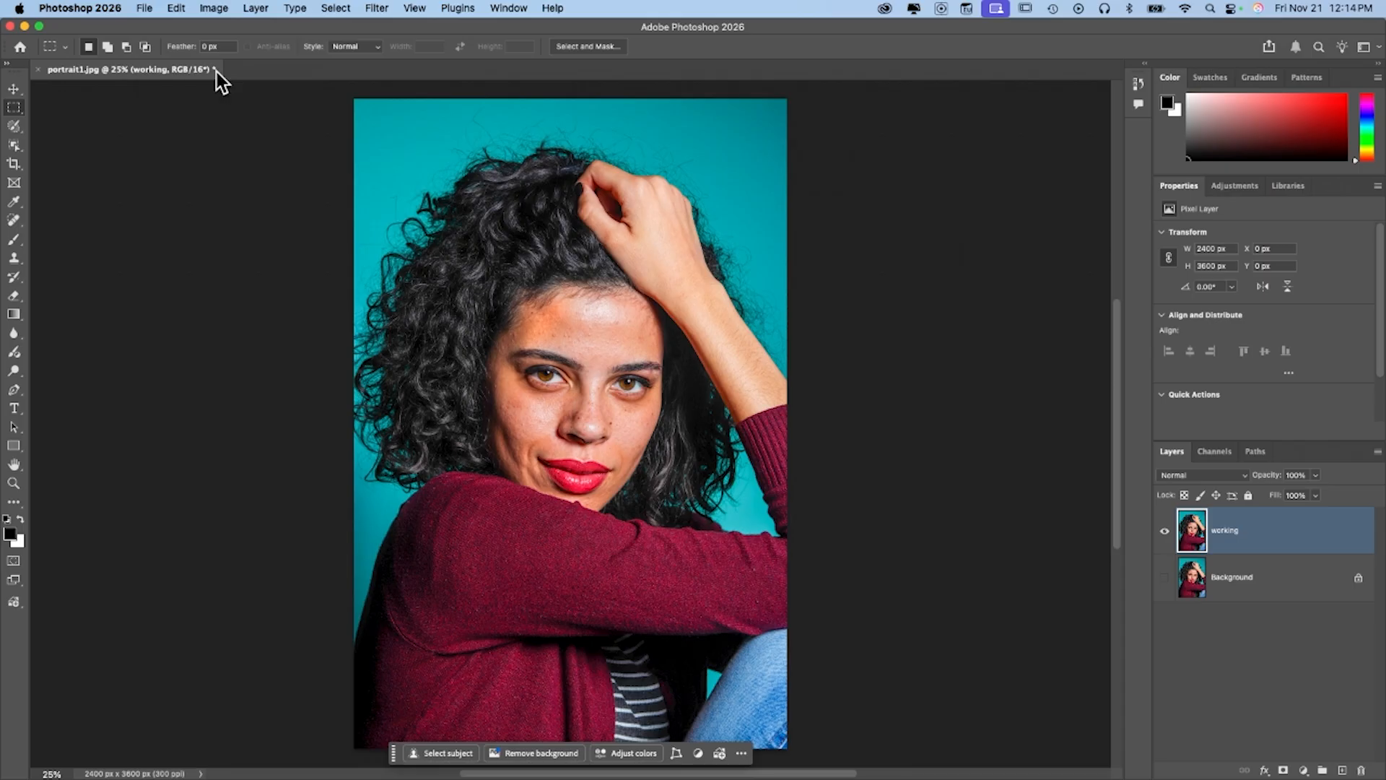
- Save the document to the Desktop as portrait1-working.psd in Photoshop format with Maximize Compatibility enabled
{"action": "left_click", "coordinate": [143, 8]}
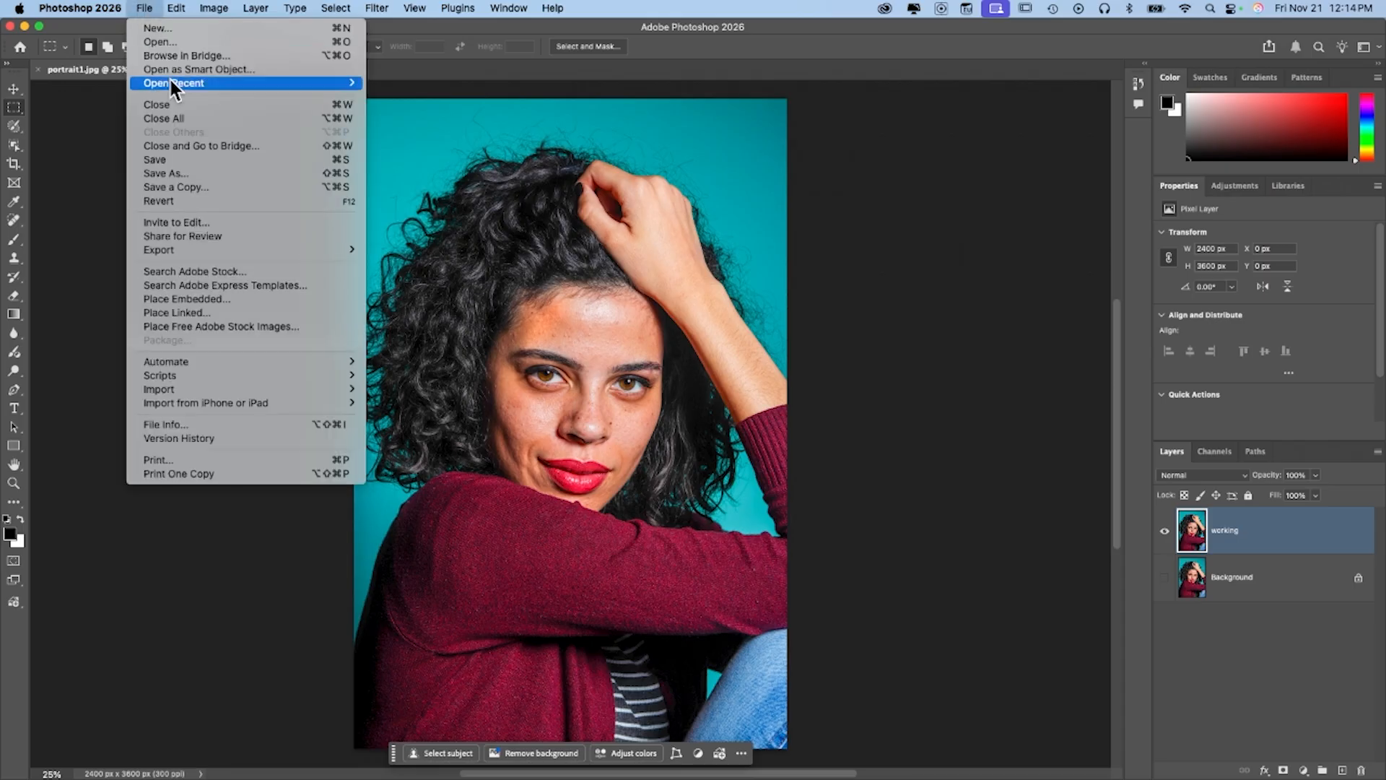
{"action": "left_click", "coordinate": [190, 169]}
{"action": "key", "text": "Right"}
{"action": "type", "text": "-"}
{"action": "type", "text": "working"}
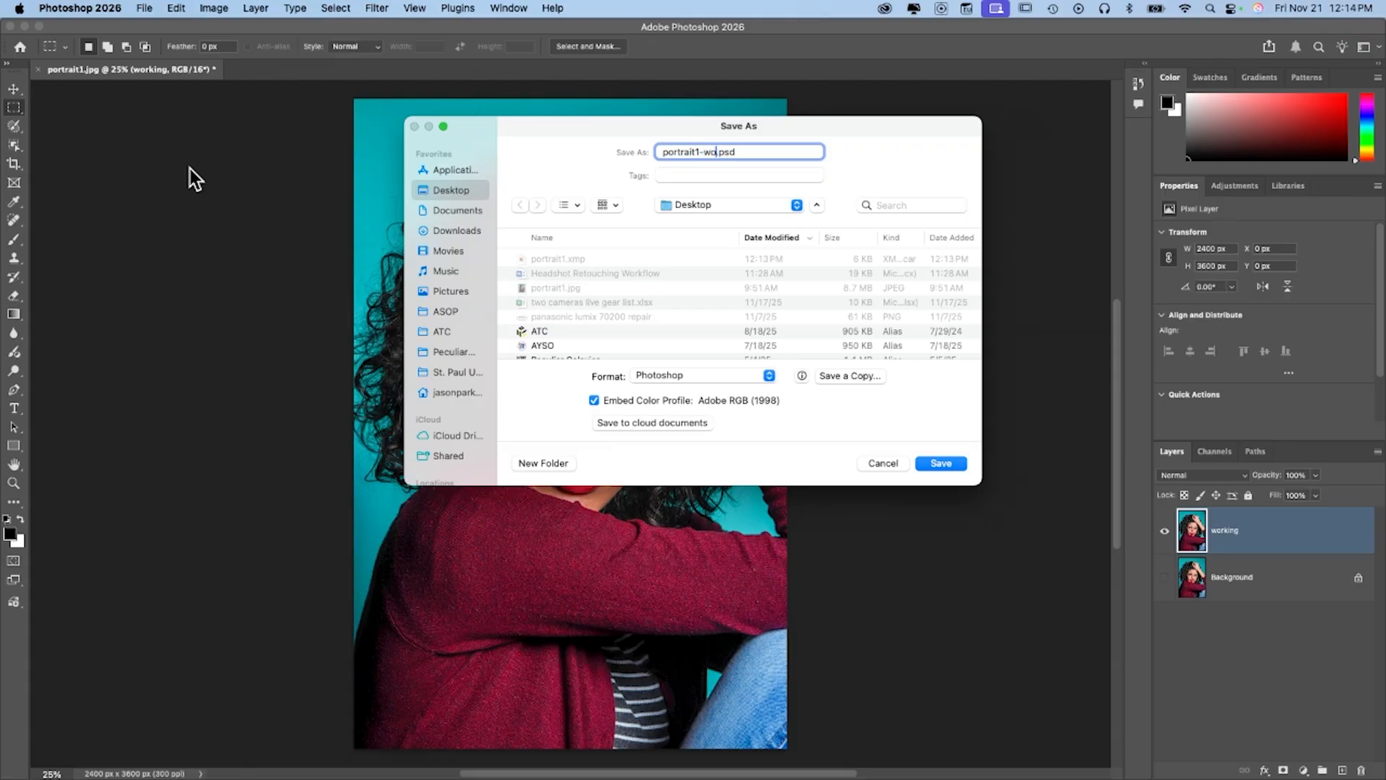
{"action": "key", "text": "Return"}
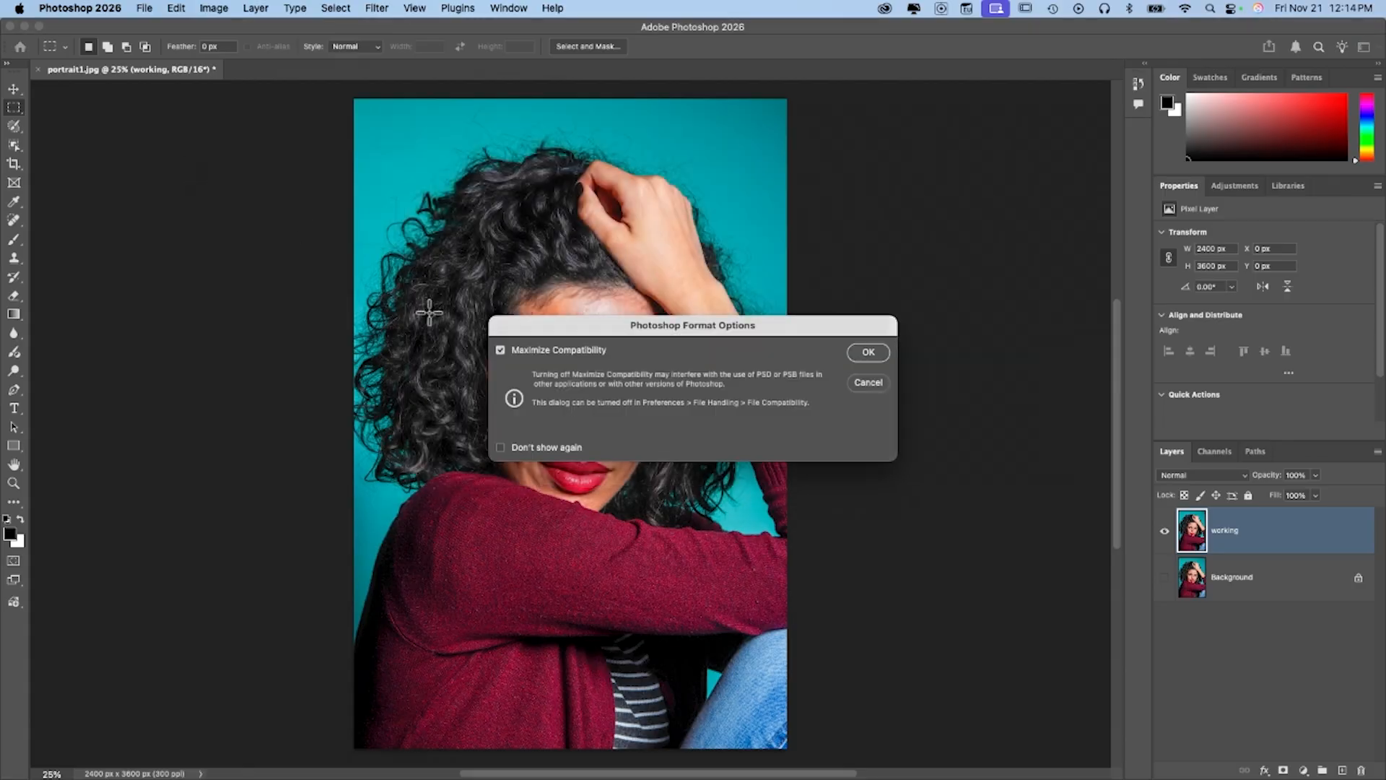
{"action": "left_click", "coordinate": [869, 352]}
- Add a new empty layer above the working layer and name it "retouch"
{"action": "scroll", "coordinate": [872, 354], "scroll_direction": "up", "scroll_amount": 3}
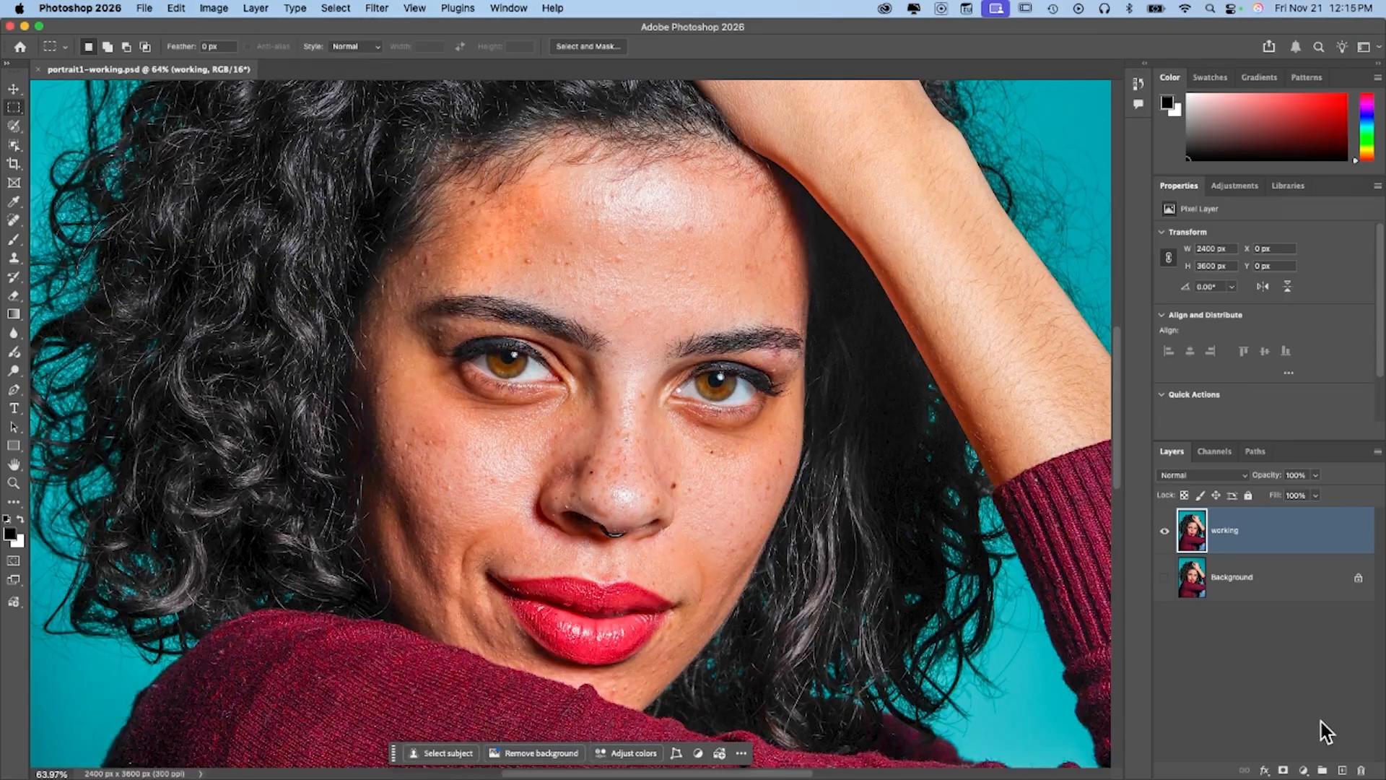
{"action": "left_click", "coordinate": [1342, 771]}
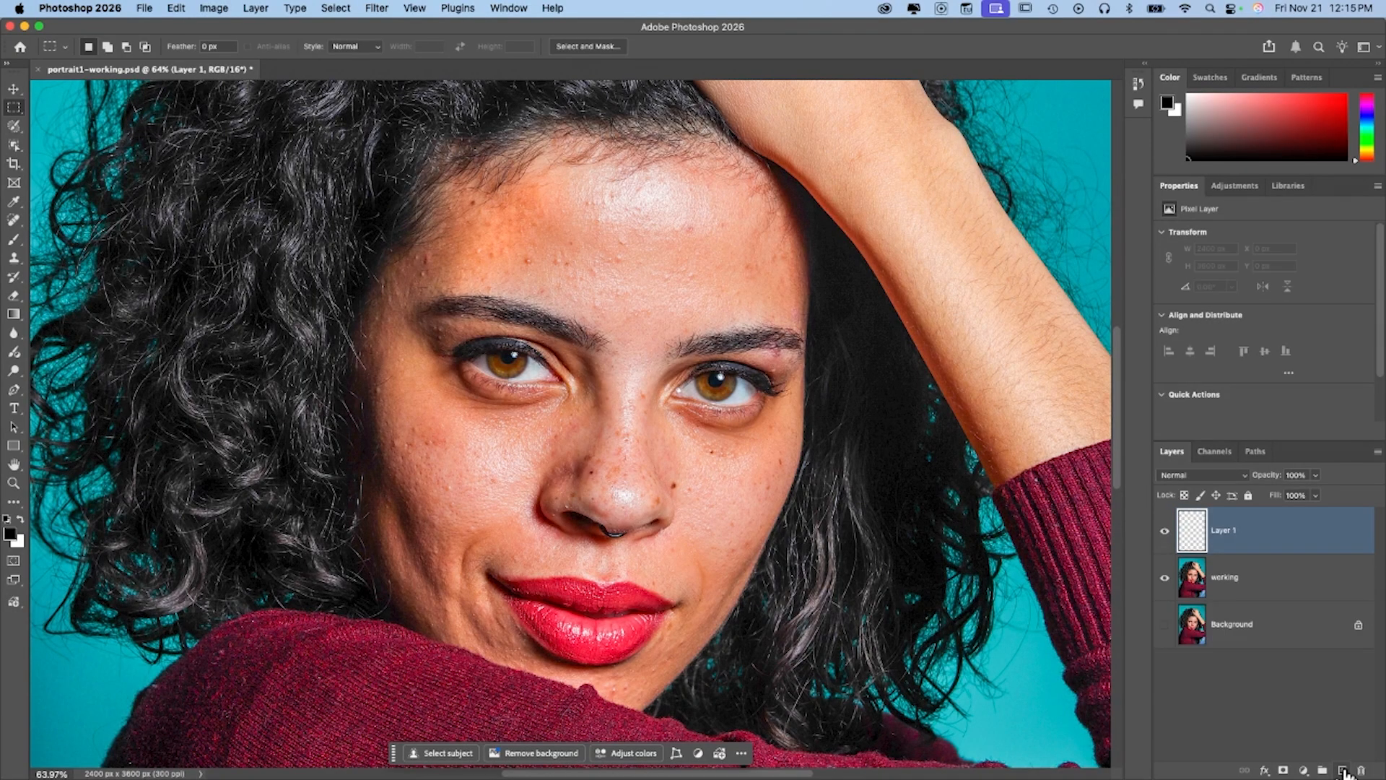
{"action": "double_click", "coordinate": [1219, 531]}
{"action": "type", "text": "retouch"}
{"action": "key", "text": "Return"}
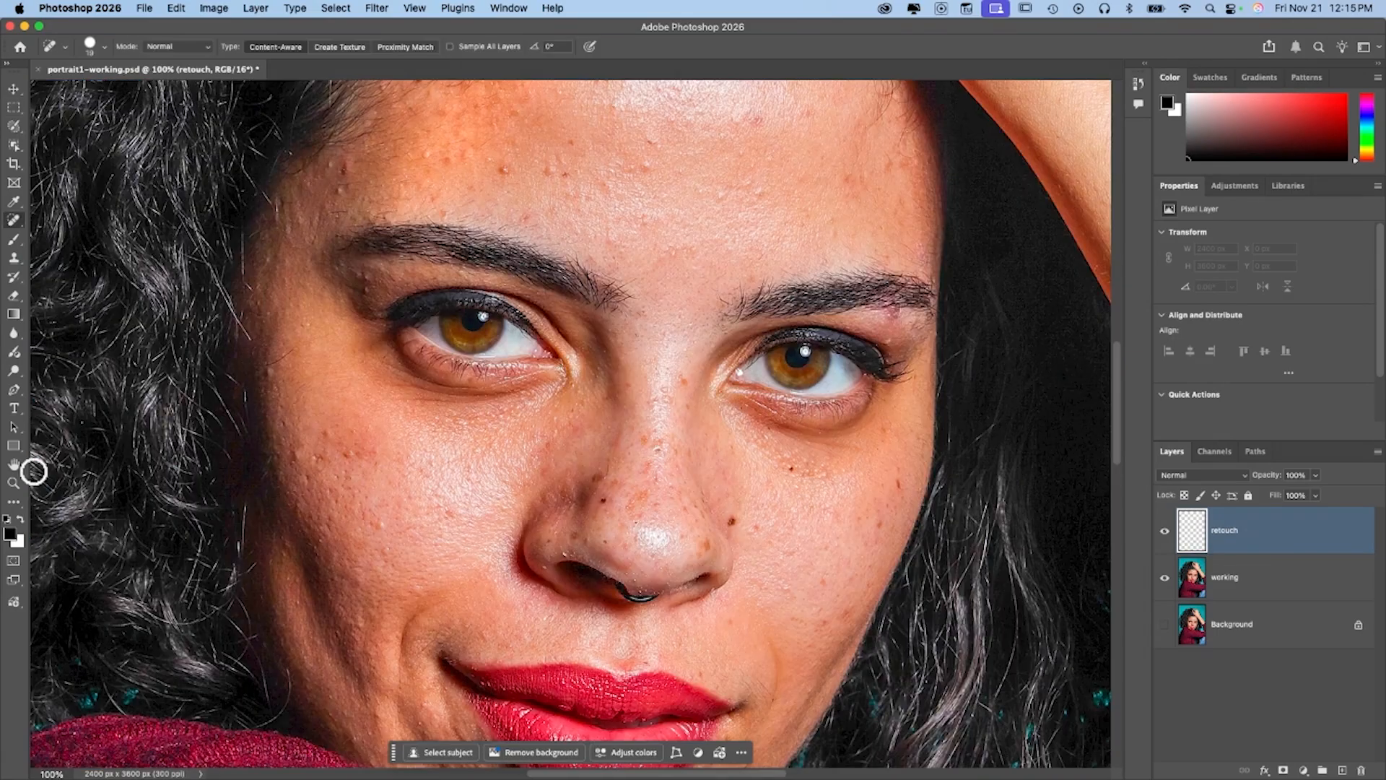
- Examine the skin around the eyes and nose at 200% magnification
{"action": "key", "text": "super+plus"}
{"action": "key", "text": "super+plus"}
{"action": "key", "text": "super+minus"}
{"action": "key", "text": "super+minus"}
{"action": "scroll", "coordinate": [286, 426], "scroll_direction": "down", "scroll_amount": 3}
{"action": "scroll", "coordinate": [288, 426], "scroll_direction": "up", "scroll_amount": 10}
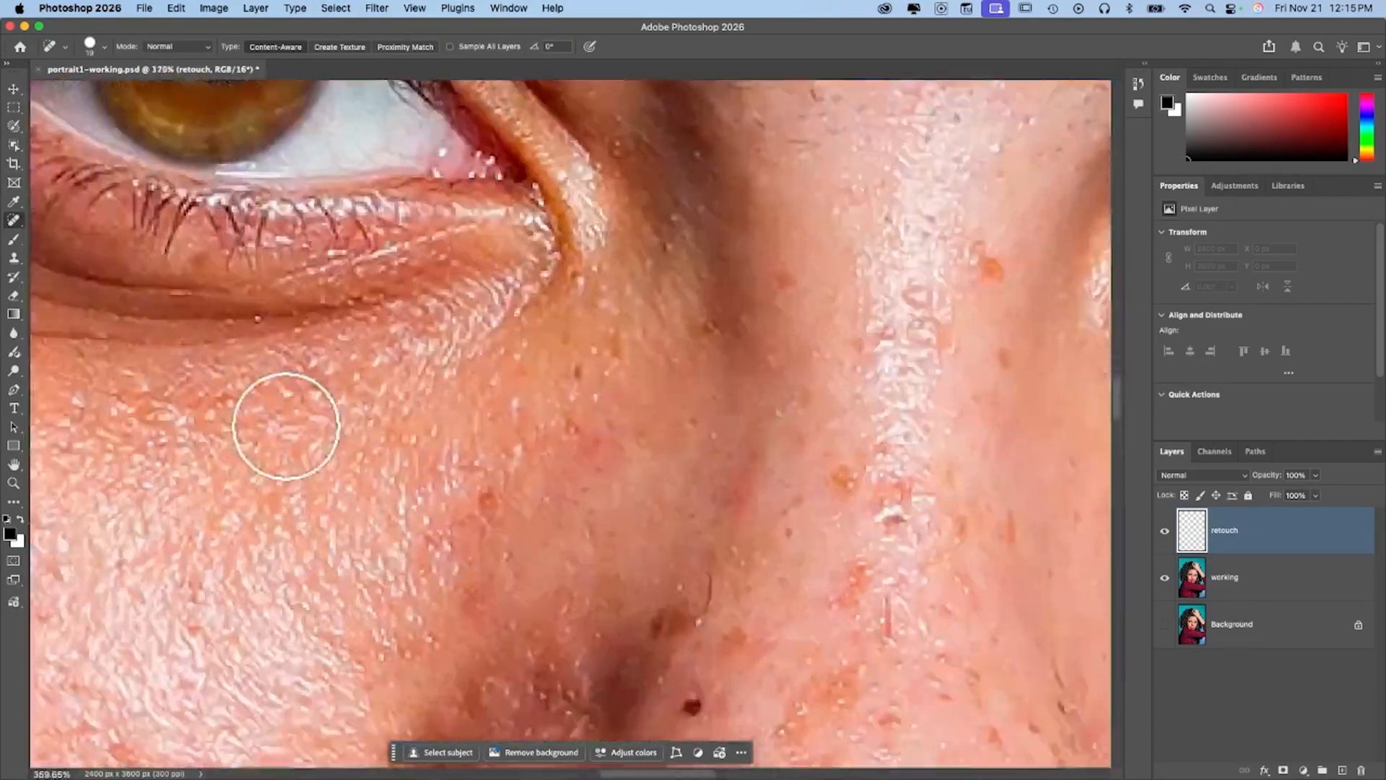
{"action": "scroll", "coordinate": [286, 426], "scroll_direction": "down", "scroll_amount": 10}
{"action": "scroll", "coordinate": [285, 426], "scroll_direction": "up", "scroll_amount": 10}
{"action": "scroll", "coordinate": [284, 431], "scroll_direction": "down", "scroll_amount": 10}
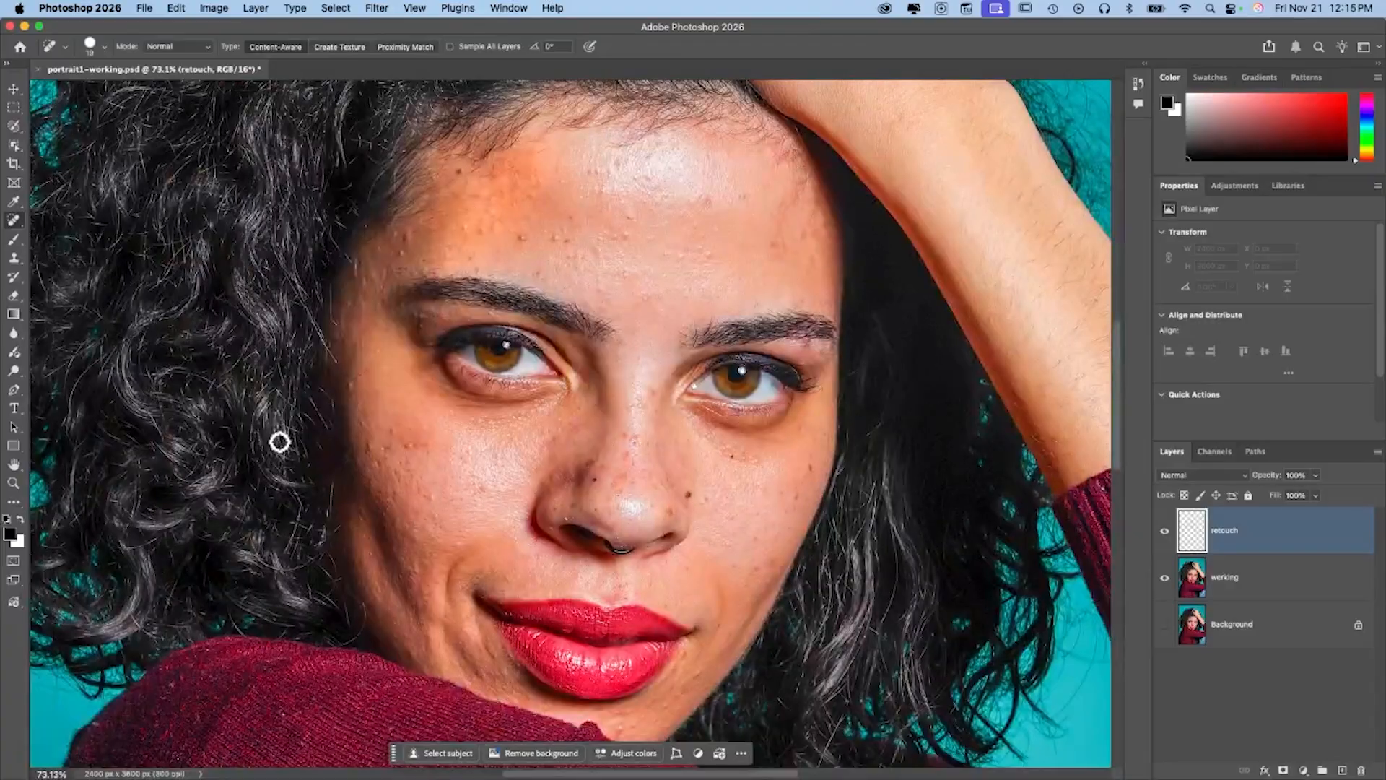
{"action": "left_click", "coordinate": [13, 484]}
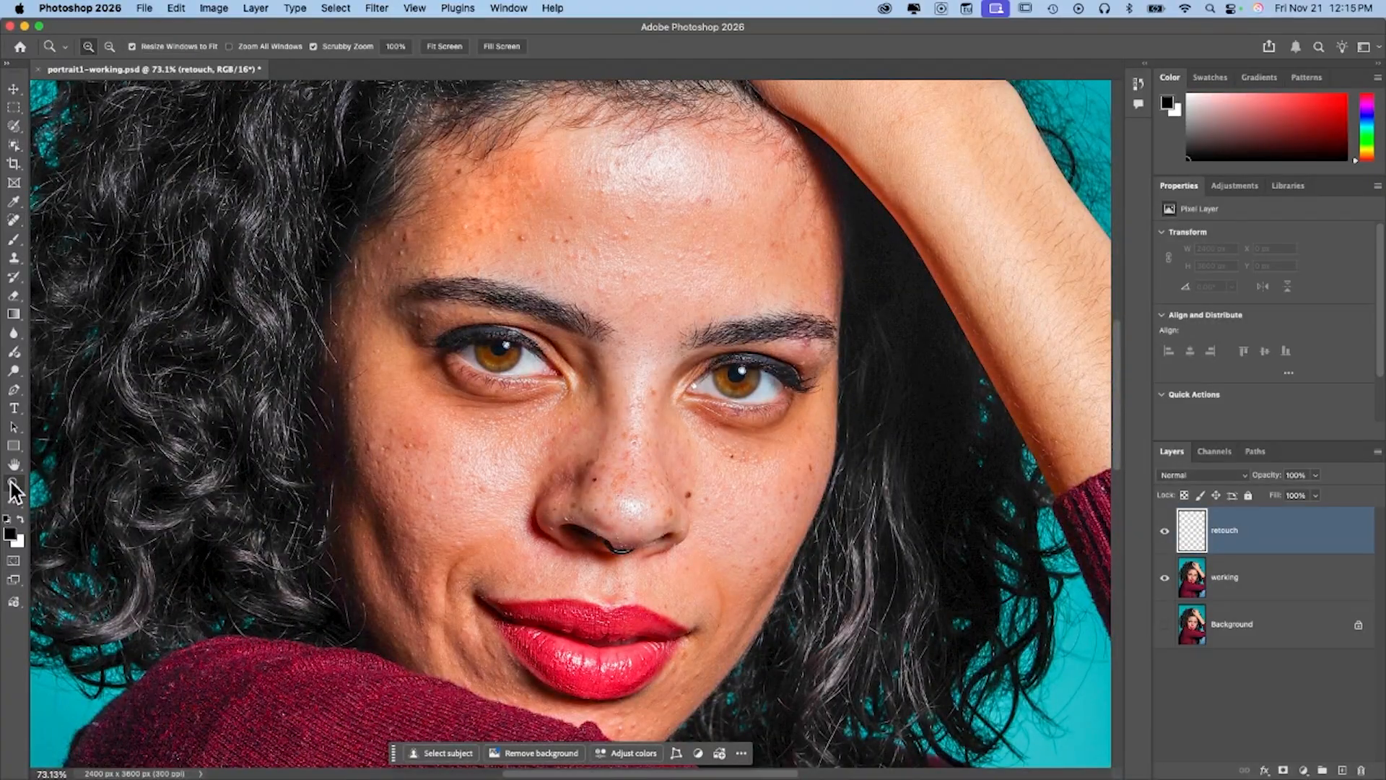
{"action": "left_click_drag", "start_coordinate": [423, 427], "coordinate": [412, 332]}
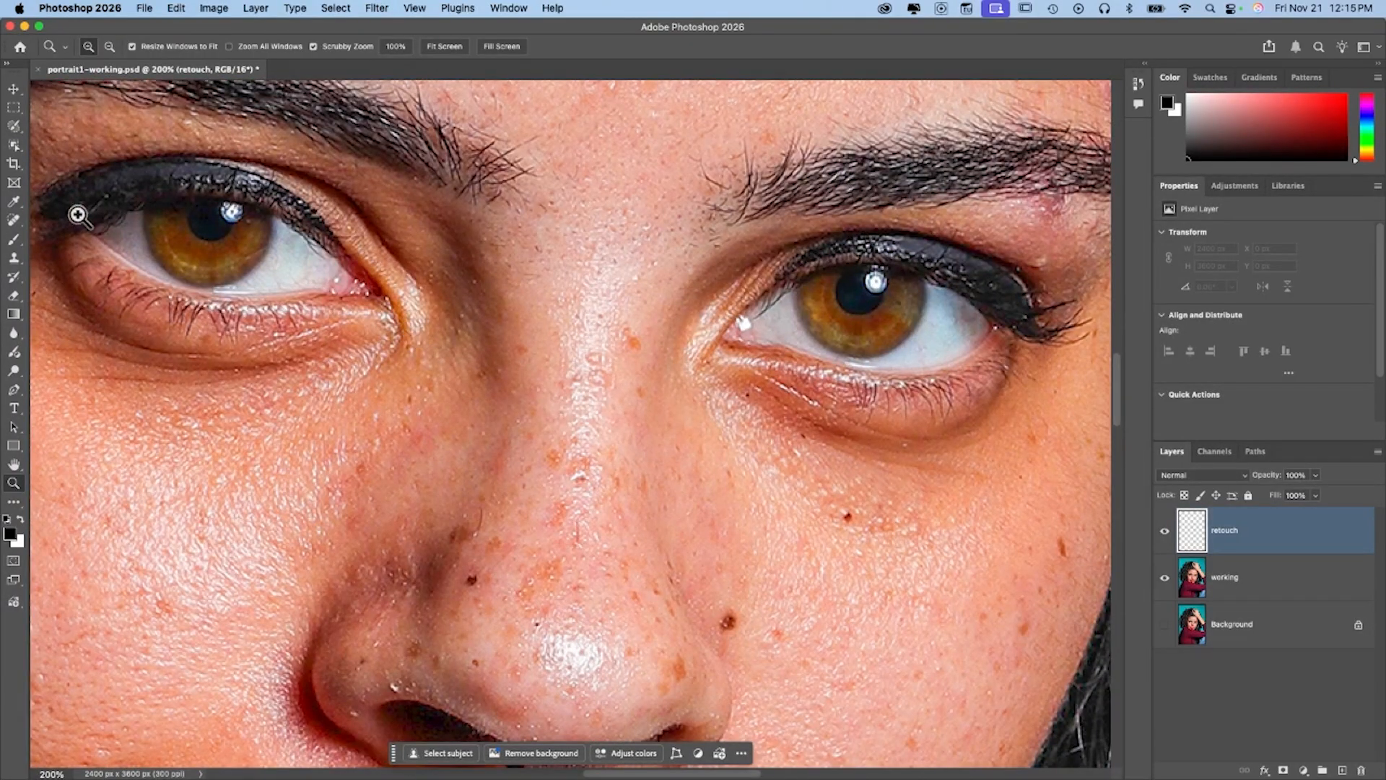
- Heal blemishes on the nose with the Content-Aware Spot Healing Brush on the retouch layer, sampling all layers
{"action": "left_click", "coordinate": [14, 222]}
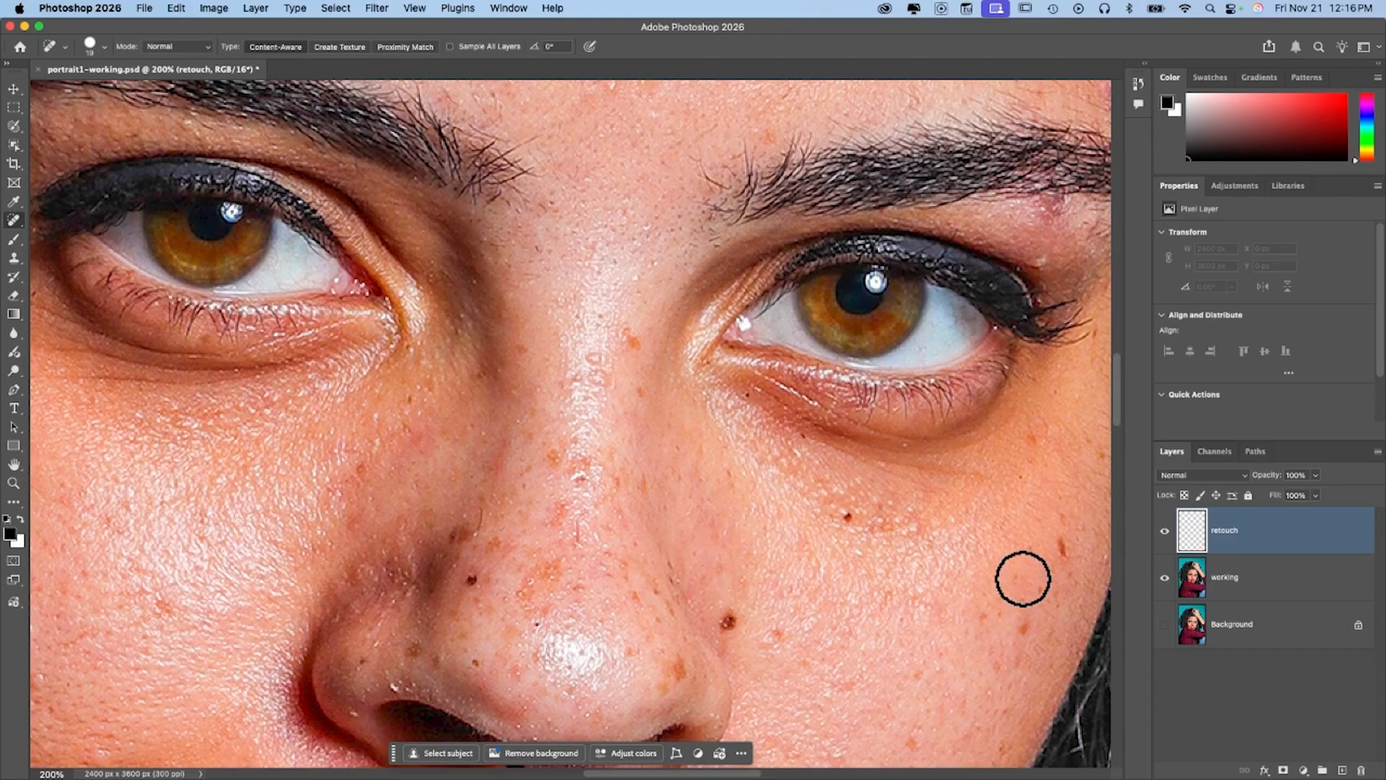
{"action": "left_click_drag", "start_coordinate": [1060, 543], "coordinate": [1060, 572]}
{"action": "left_click", "coordinate": [847, 517]}
{"action": "left_click", "coordinate": [572, 518]}
{"action": "left_click_drag", "start_coordinate": [483, 529], "coordinate": [479, 513]}
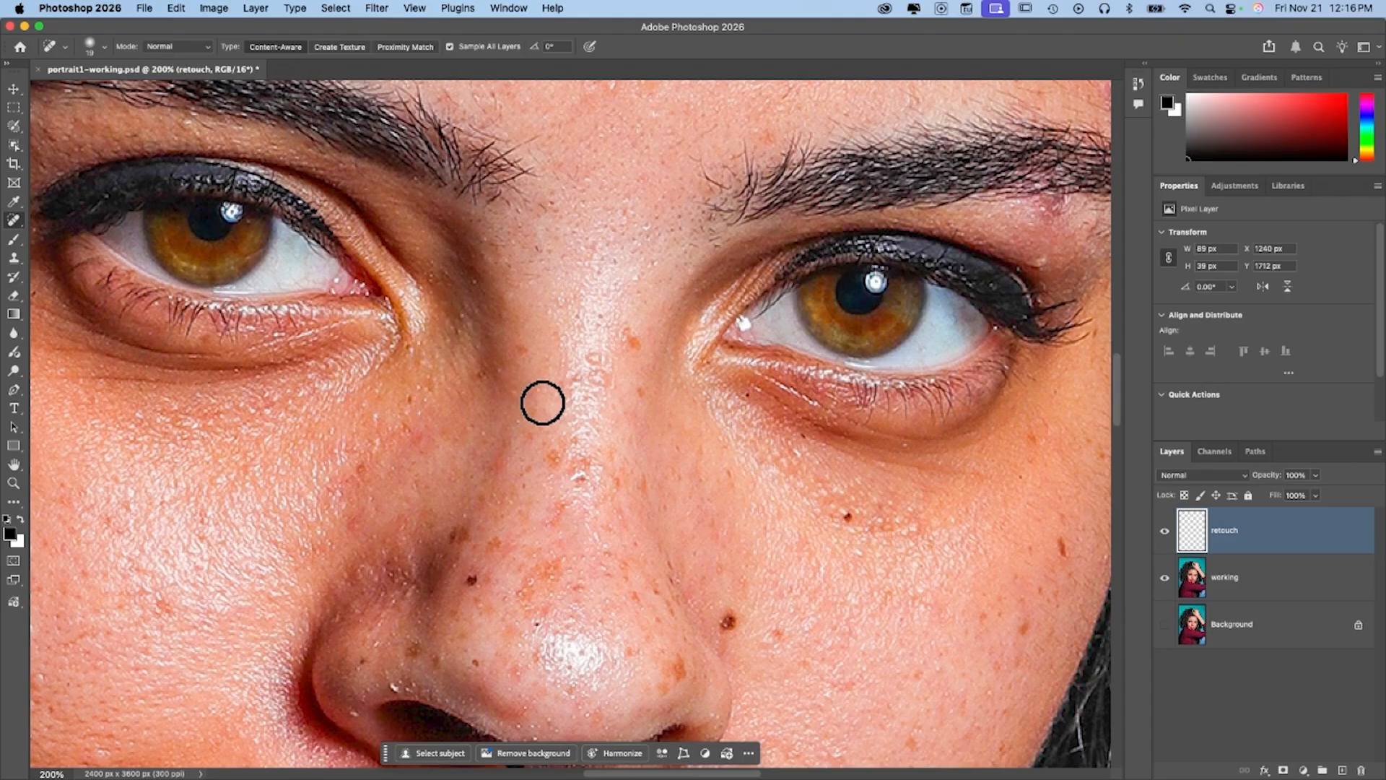
- Heal the small blemishes around the lower nose and above the upper lip with the Spot Healing Brush on the retouch layer
{"action": "scroll", "coordinate": [418, 467], "scroll_direction": "down", "scroll_amount": 4}
{"action": "scroll", "coordinate": [418, 467], "scroll_direction": "left", "scroll_amount": 5}
{"action": "left_click_drag", "start_coordinate": [721, 581], "coordinate": [718, 548]}
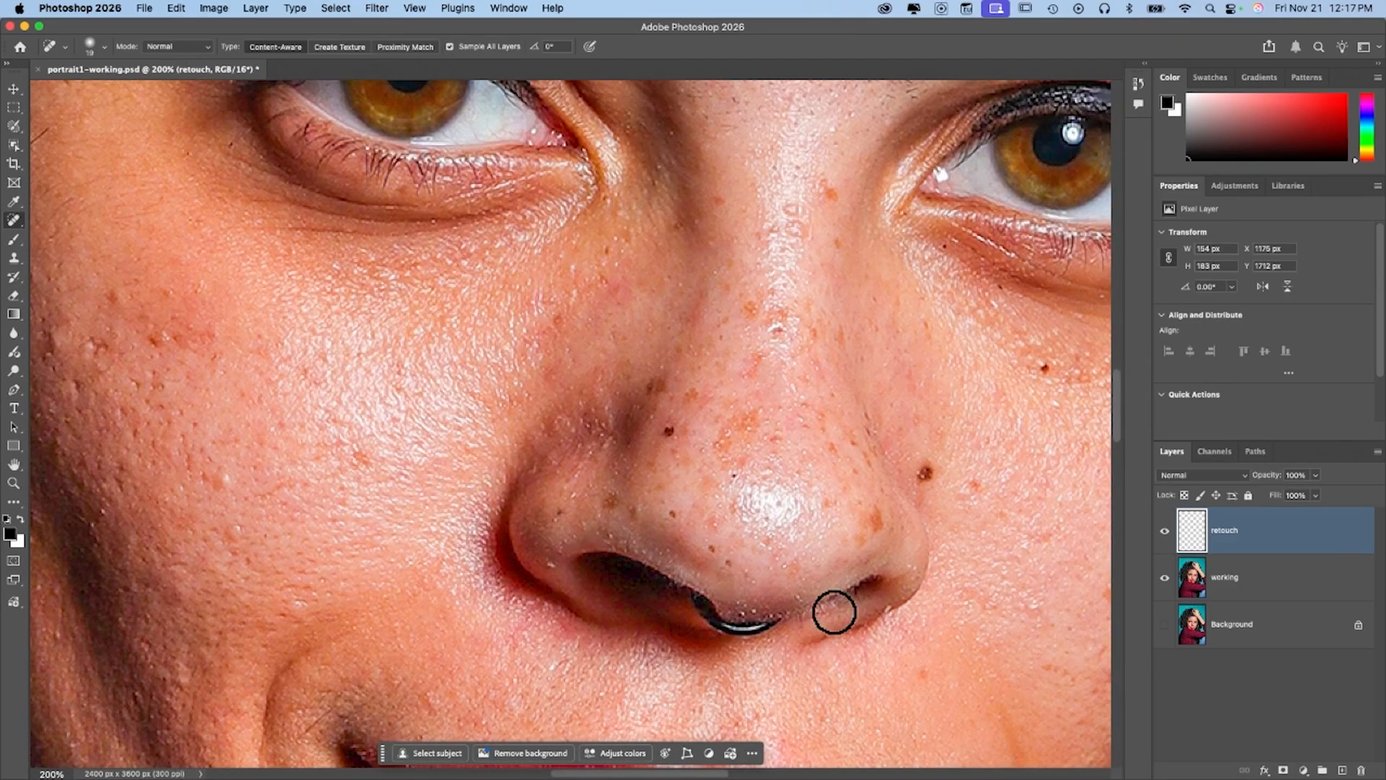
{"action": "scroll", "coordinate": [787, 575], "scroll_direction": "down", "scroll_amount": 4}
{"action": "scroll", "coordinate": [787, 575], "scroll_direction": "right", "scroll_amount": 4}
{"action": "left_click_drag", "start_coordinate": [497, 465], "coordinate": [466, 470]}
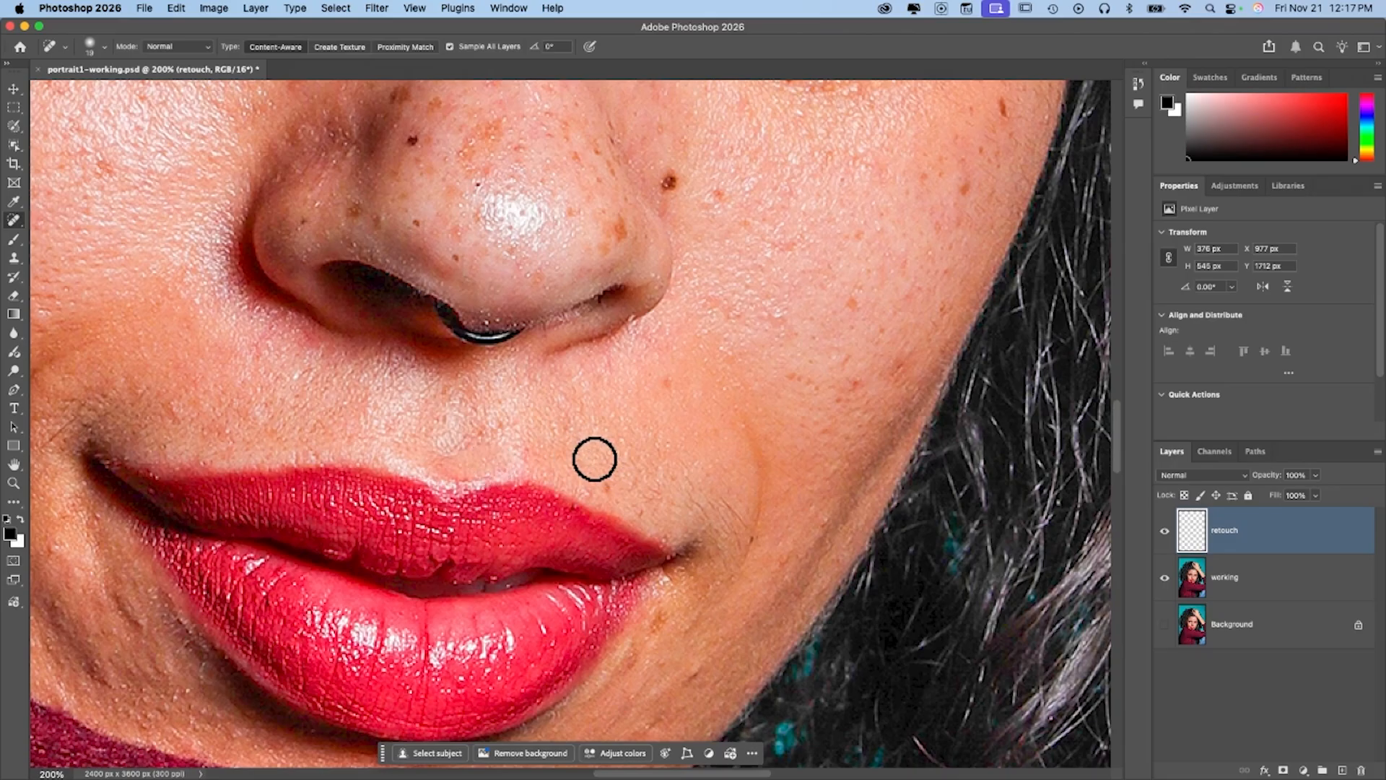
{"action": "left_click", "coordinate": [499, 467]}
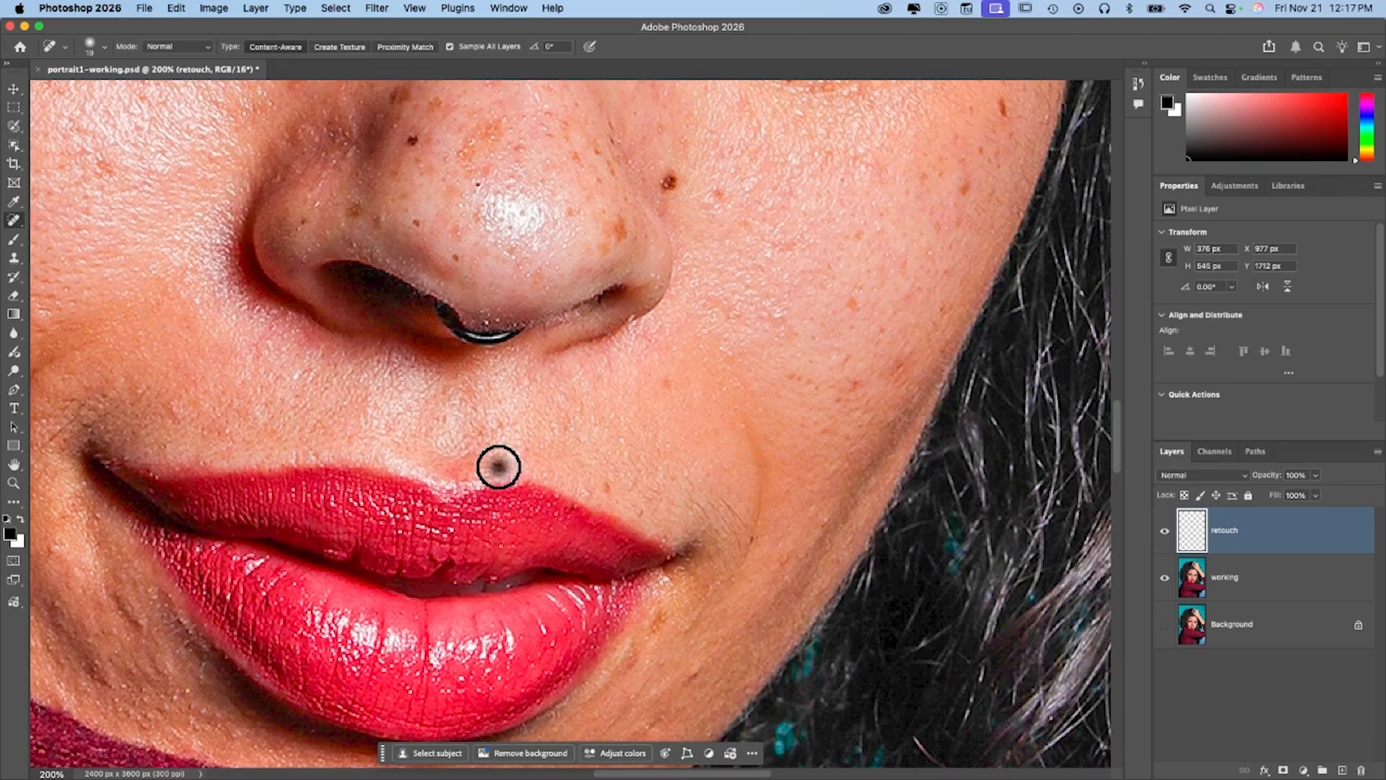
{"action": "left_click", "coordinate": [474, 452]}
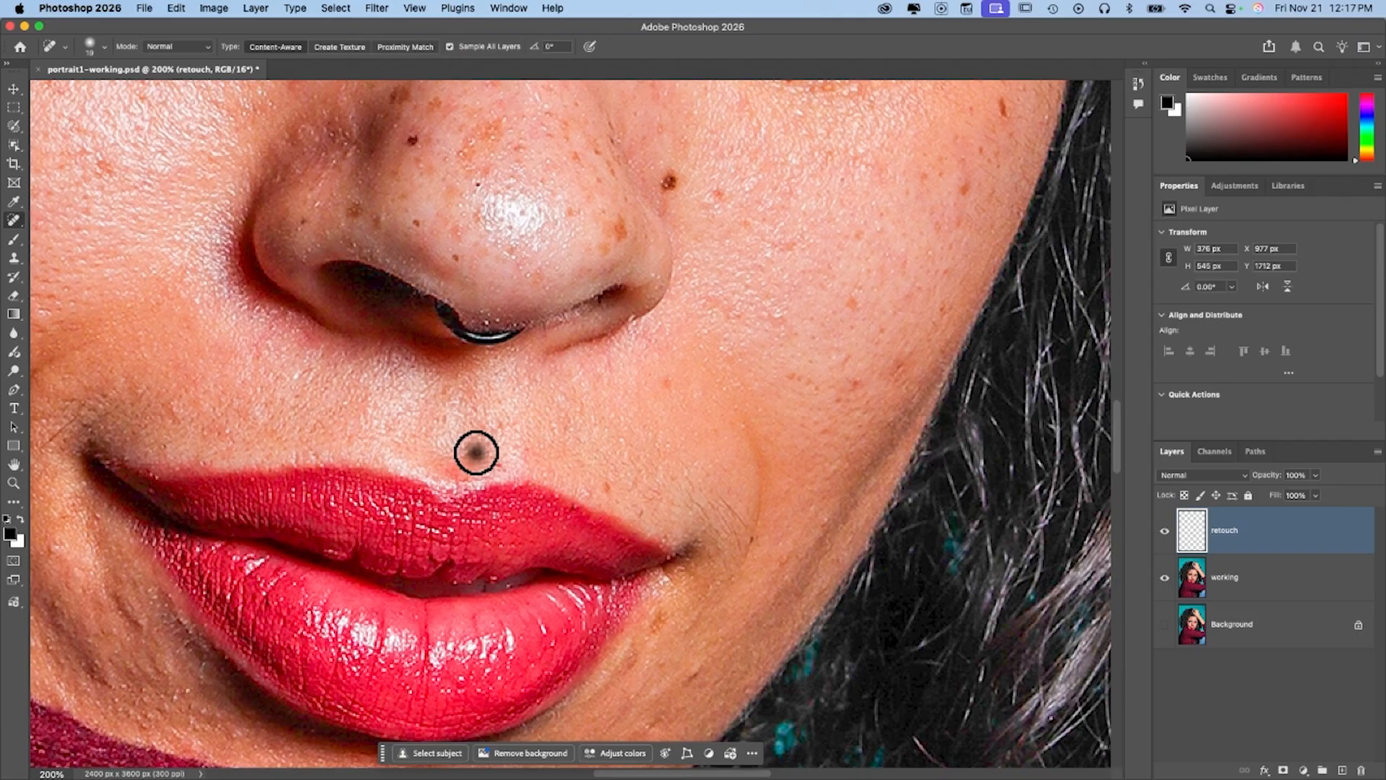
- Heal the mark just above the upper lip with the Healing Brush, sampling Current & Below from the clean skin above it
{"action": "right_click", "coordinate": [13, 219]}
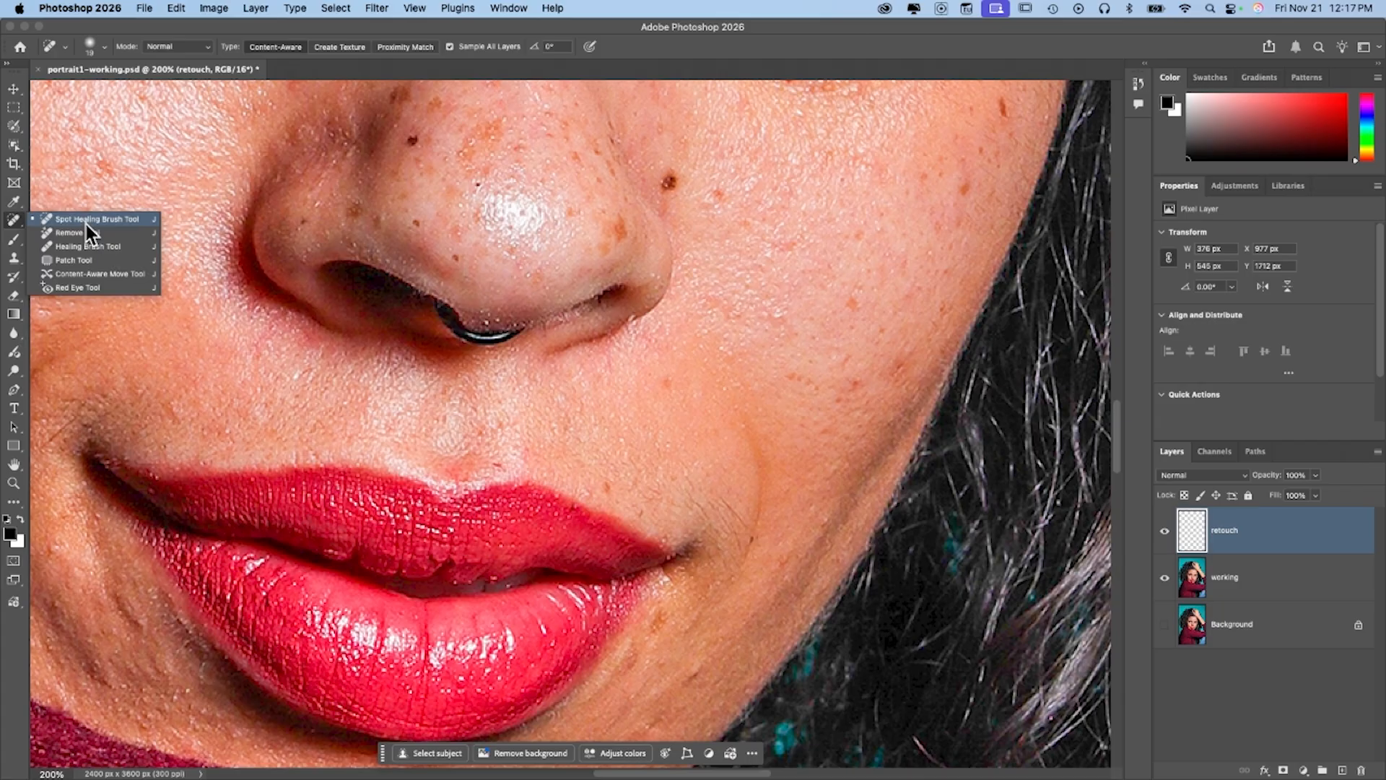
{"action": "left_click", "coordinate": [98, 247]}
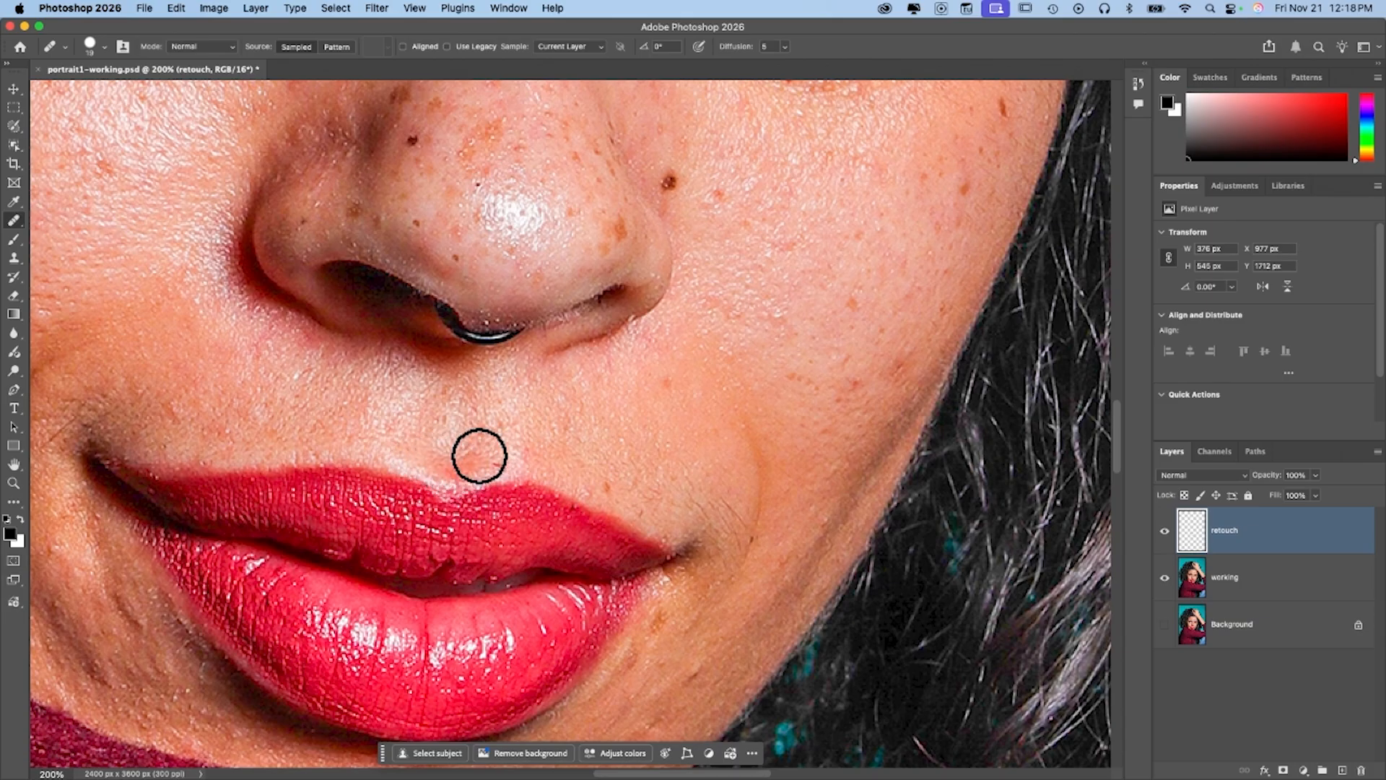
{"action": "left_click", "coordinate": [443, 433], "text": "alt"}
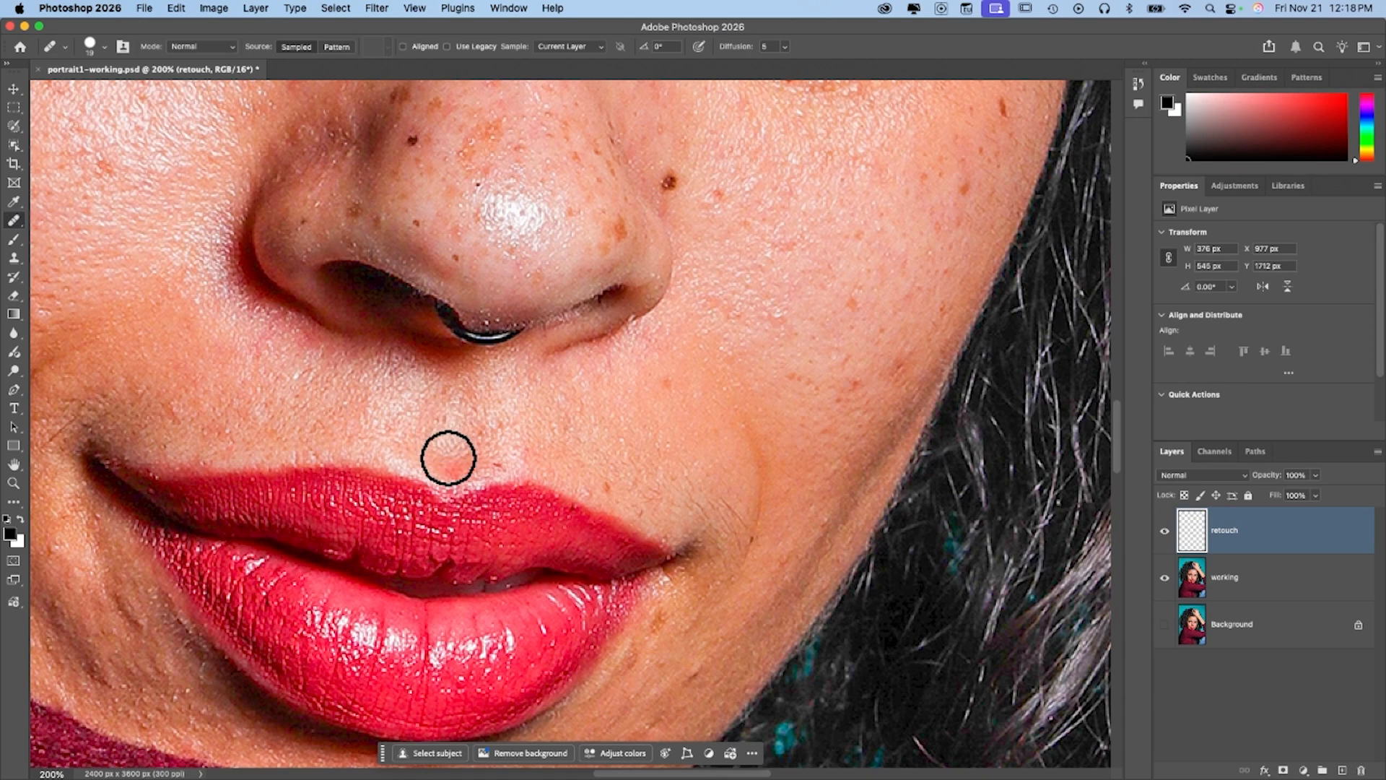
{"action": "right_click", "coordinate": [16, 225]}
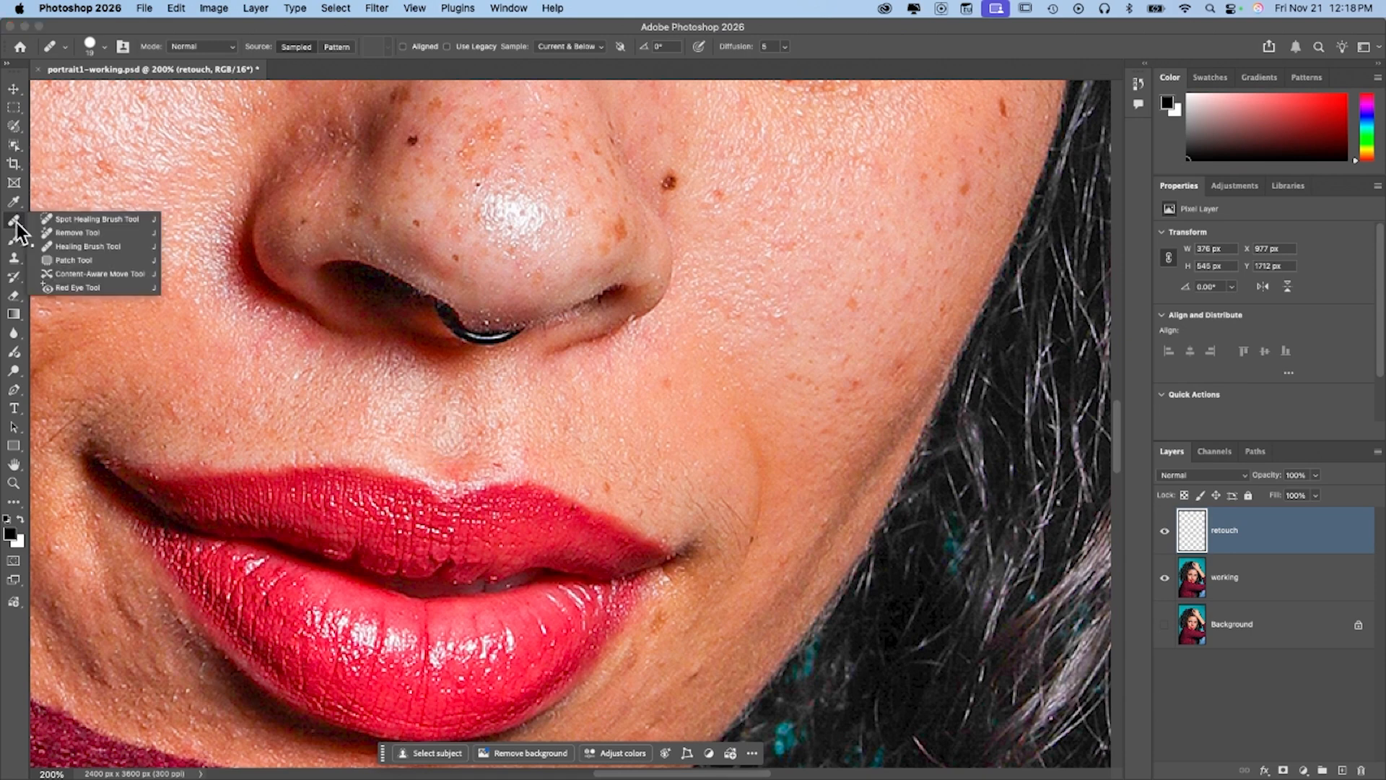
{"action": "left_click", "coordinate": [454, 429], "text": "alt"}
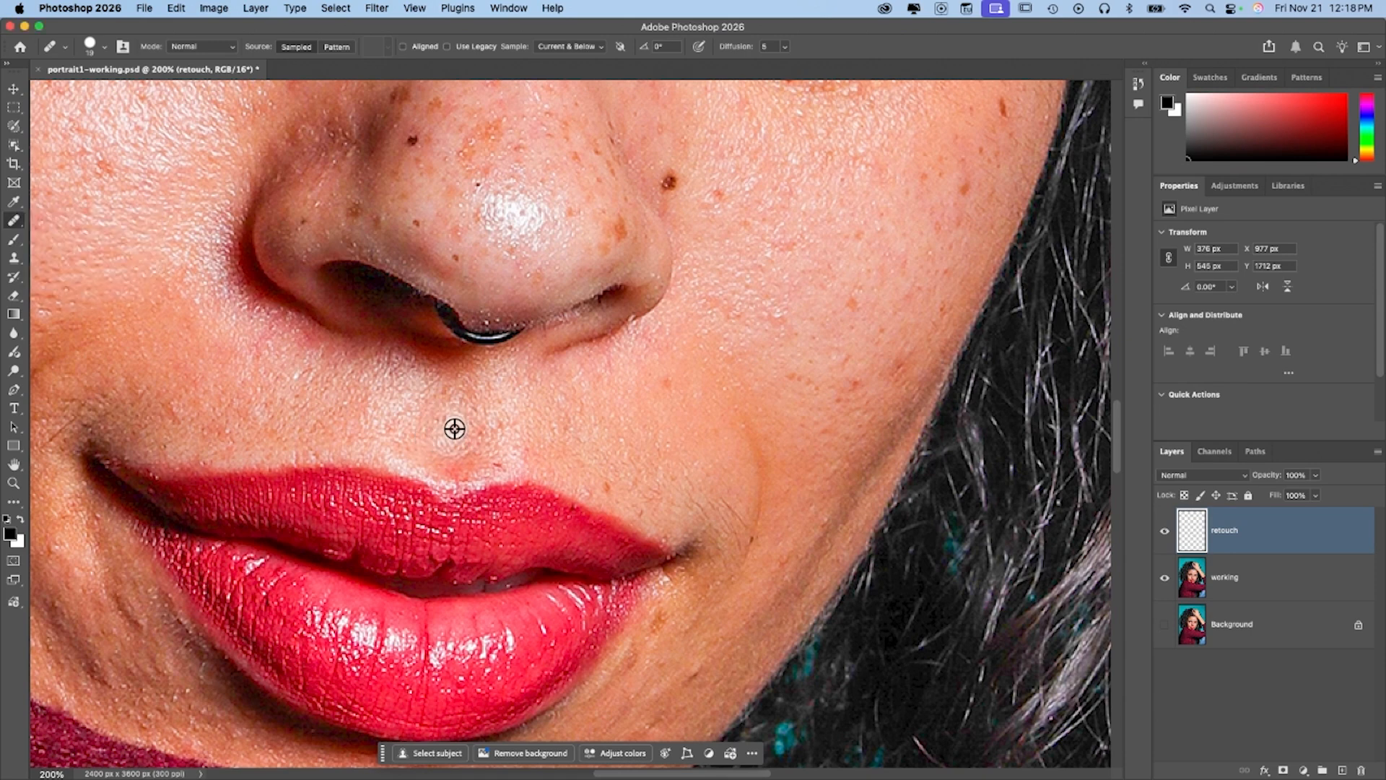
{"action": "mouse_move", "coordinate": [451, 464]}
{"action": "left_mouse_down"}
{"action": "mouse_move", "coordinate": [448, 479]}
{"action": "mouse_move", "coordinate": [466, 469]}
{"action": "left_mouse_up"}
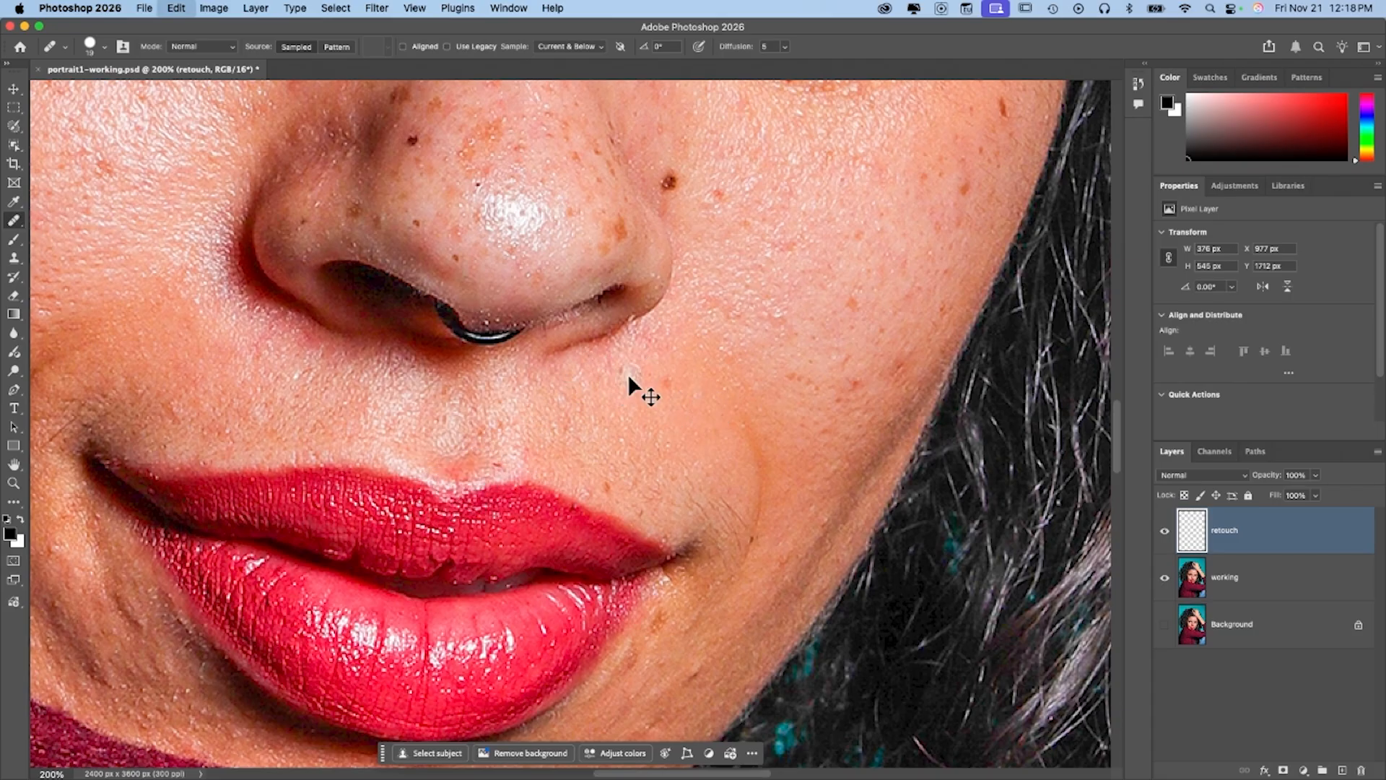
- Step back through the recent healing states in the history, restore them, and heal the skin beside the corner of the mouth
{"action": "left_click", "coordinate": [1140, 87]}
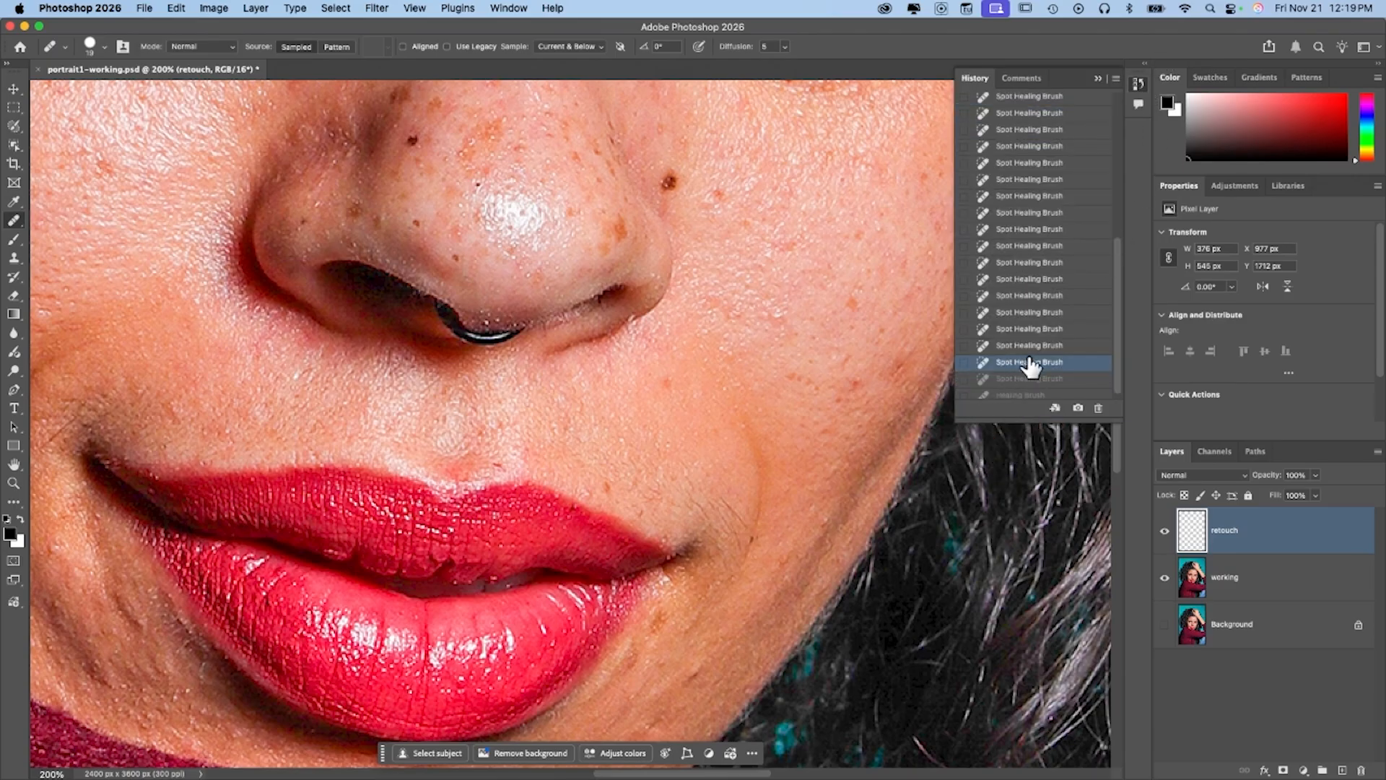
{"action": "left_click", "coordinate": [1024, 346]}
{"action": "left_click", "coordinate": [1020, 328]}
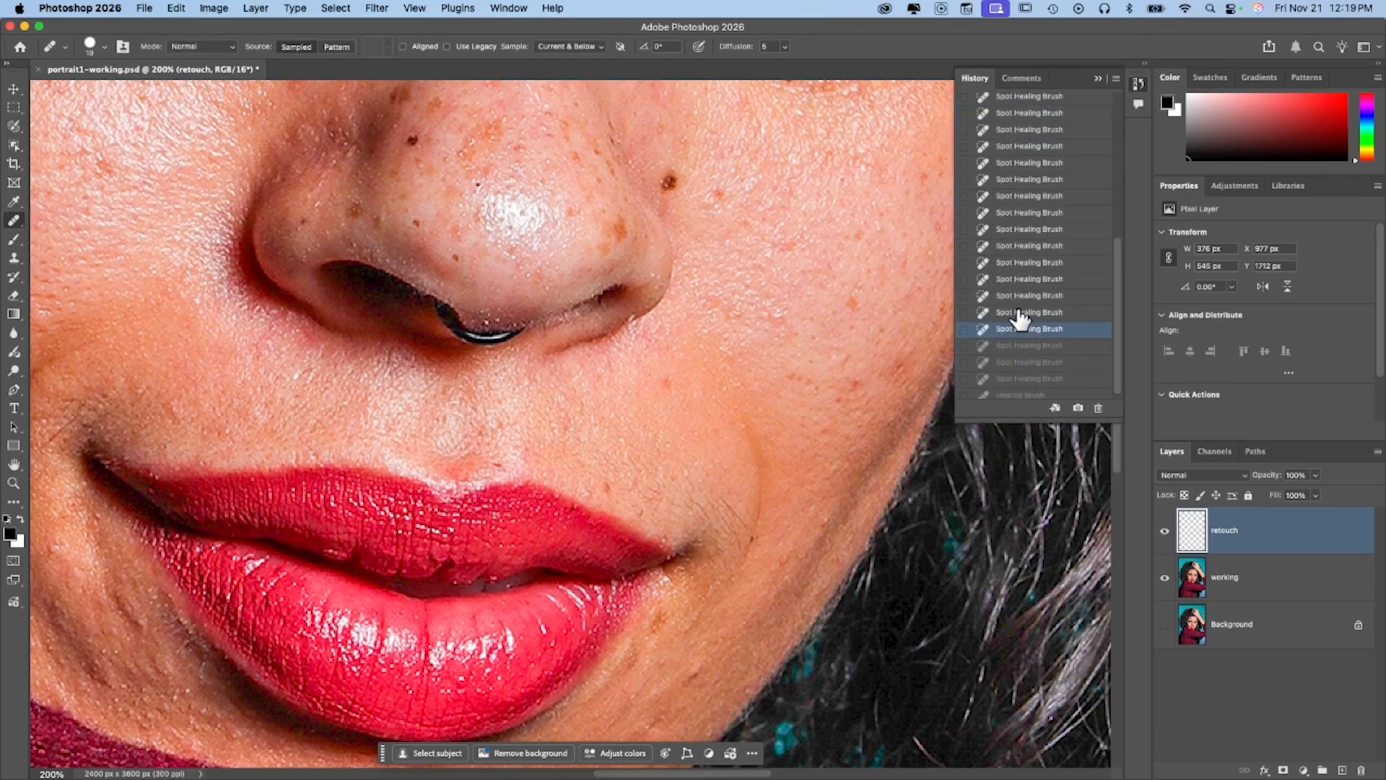
{"action": "key", "text": "super+shift+z"}
{"action": "mouse_move", "coordinate": [645, 481]}
{"action": "left_mouse_down"}
{"action": "mouse_move", "coordinate": [681, 480]}
{"action": "mouse_move", "coordinate": [727, 511]}
{"action": "left_mouse_up"}
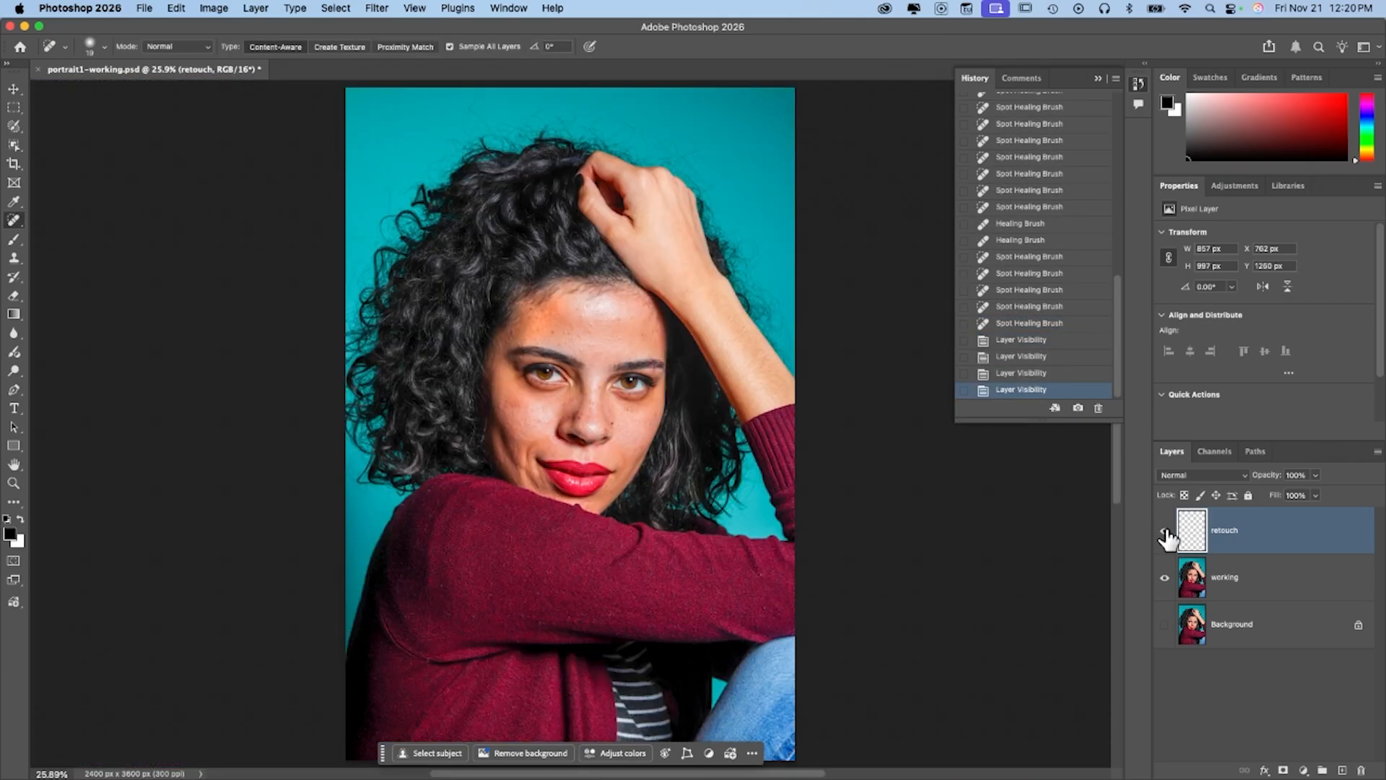
- Compare the face before and after healing at 66.7% magnification by repeatedly hiding and showing the retouch layer
{"action": "key", "text": "super+plus"}
{"action": "key", "text": "super+plus"}
{"action": "key", "text": "super+plus"}
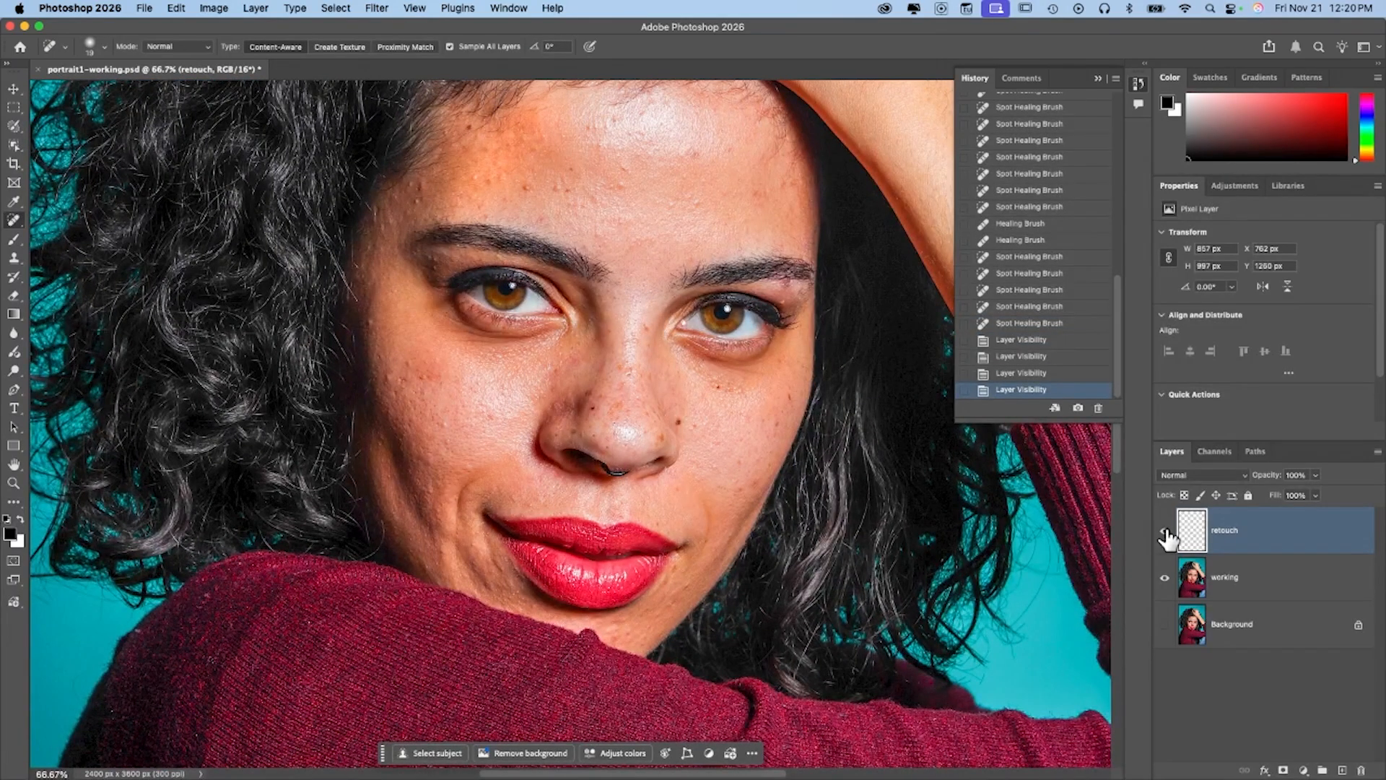
{"action": "left_click", "coordinate": [1165, 532]}
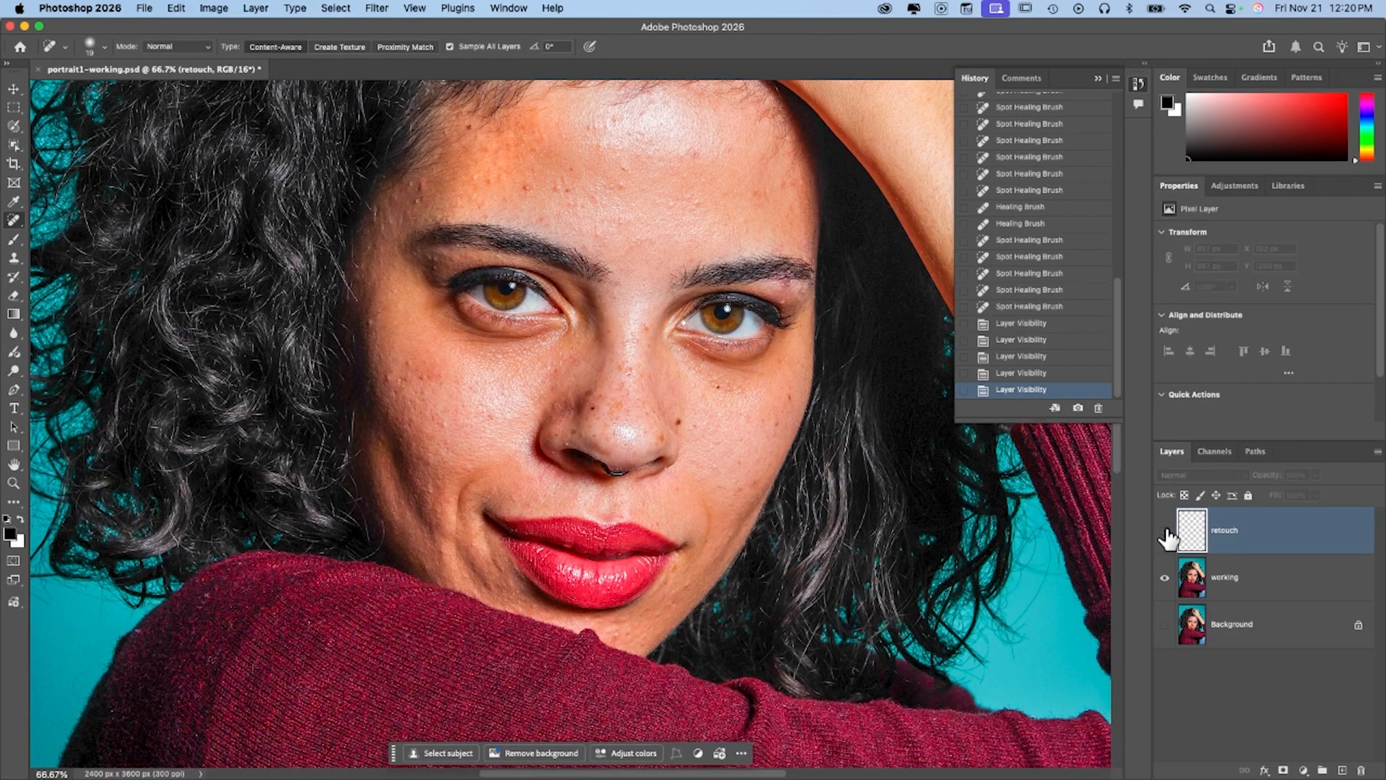
{"action": "left_click", "coordinate": [1165, 533]}
{"action": "left_click", "coordinate": [1165, 533]}
{"action": "left_click", "coordinate": [1165, 533]}
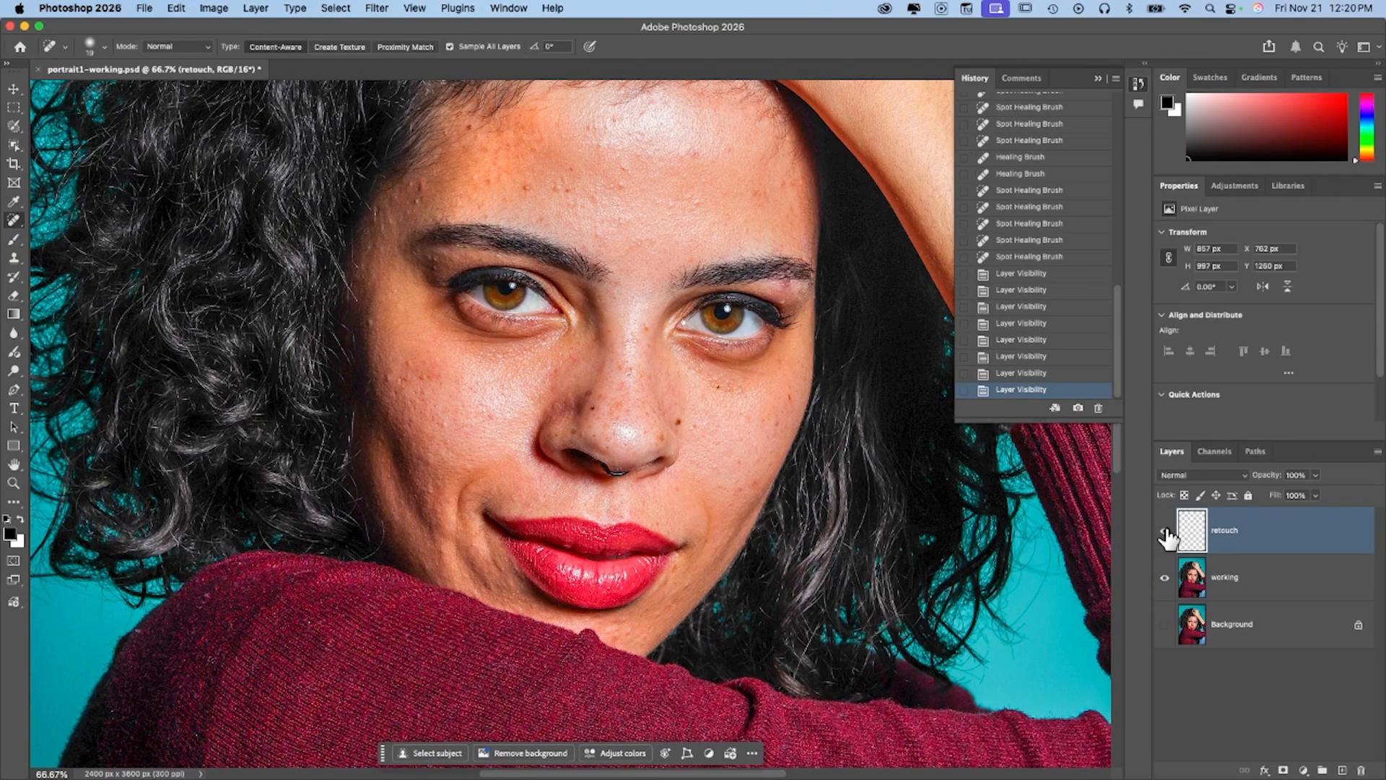
{"action": "left_click", "coordinate": [1165, 533]}
{"action": "left_click", "coordinate": [1165, 533]}
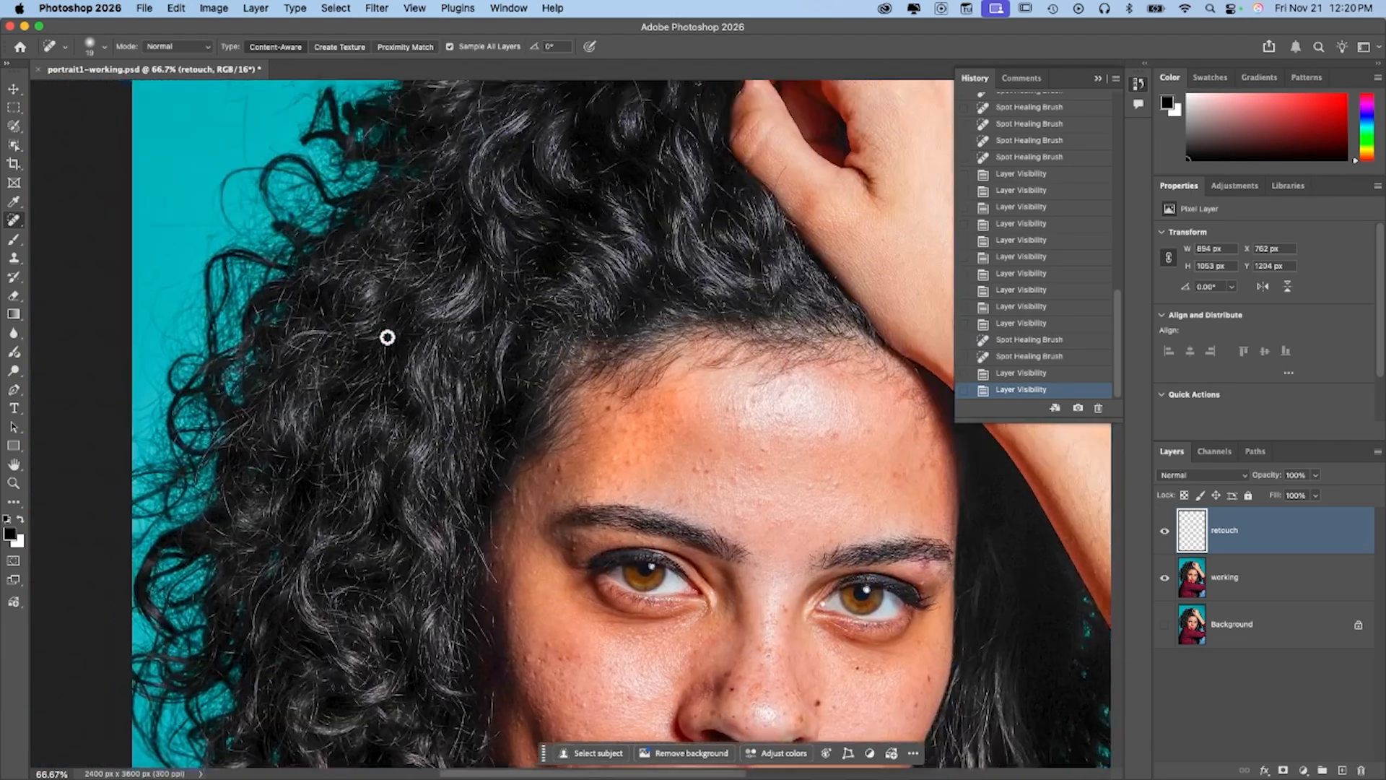
- Heal the stray hairs against the teal background along the left side of the curls with the Spot Healing Brush at size 45
{"action": "scroll", "coordinate": [387, 331], "scroll_direction": "up", "scroll_amount": 5}
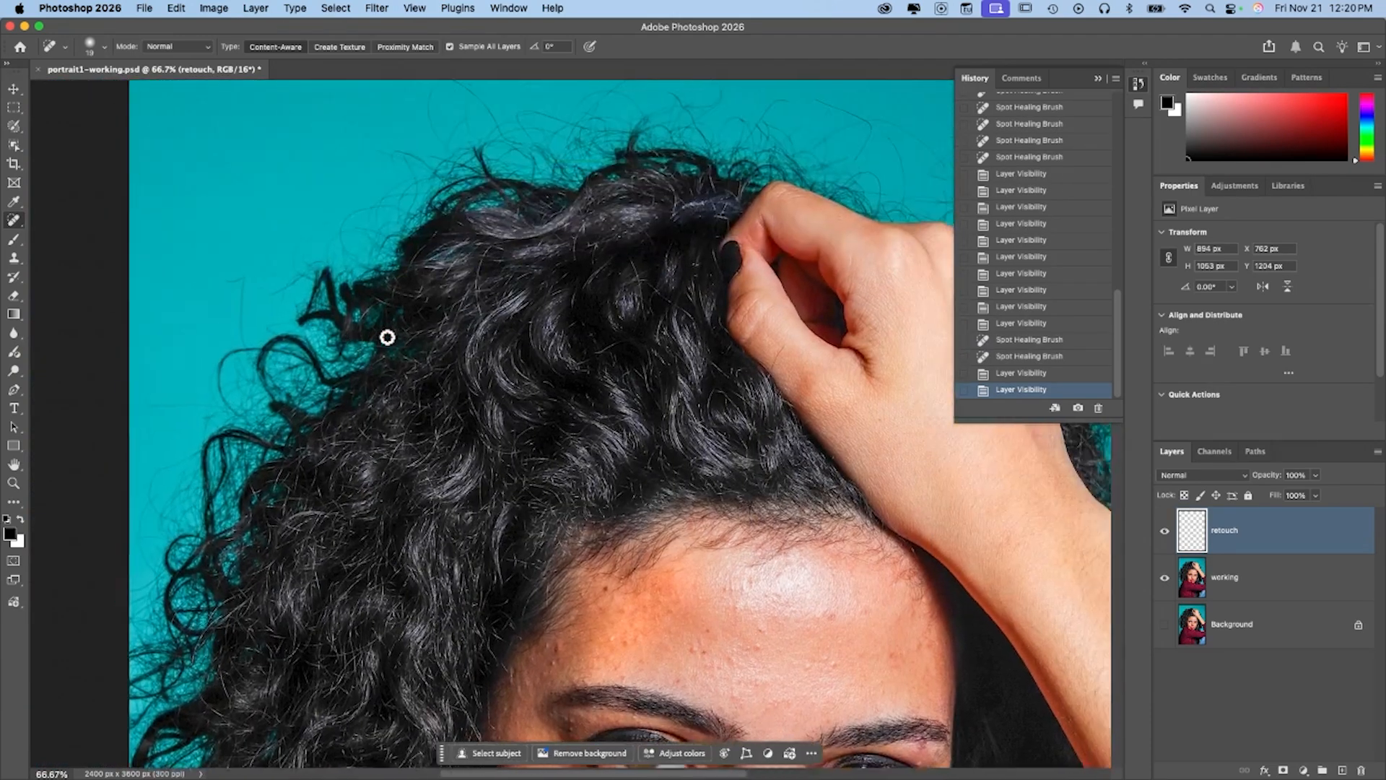
{"action": "scroll", "coordinate": [387, 337], "scroll_direction": "up", "scroll_amount": 2}
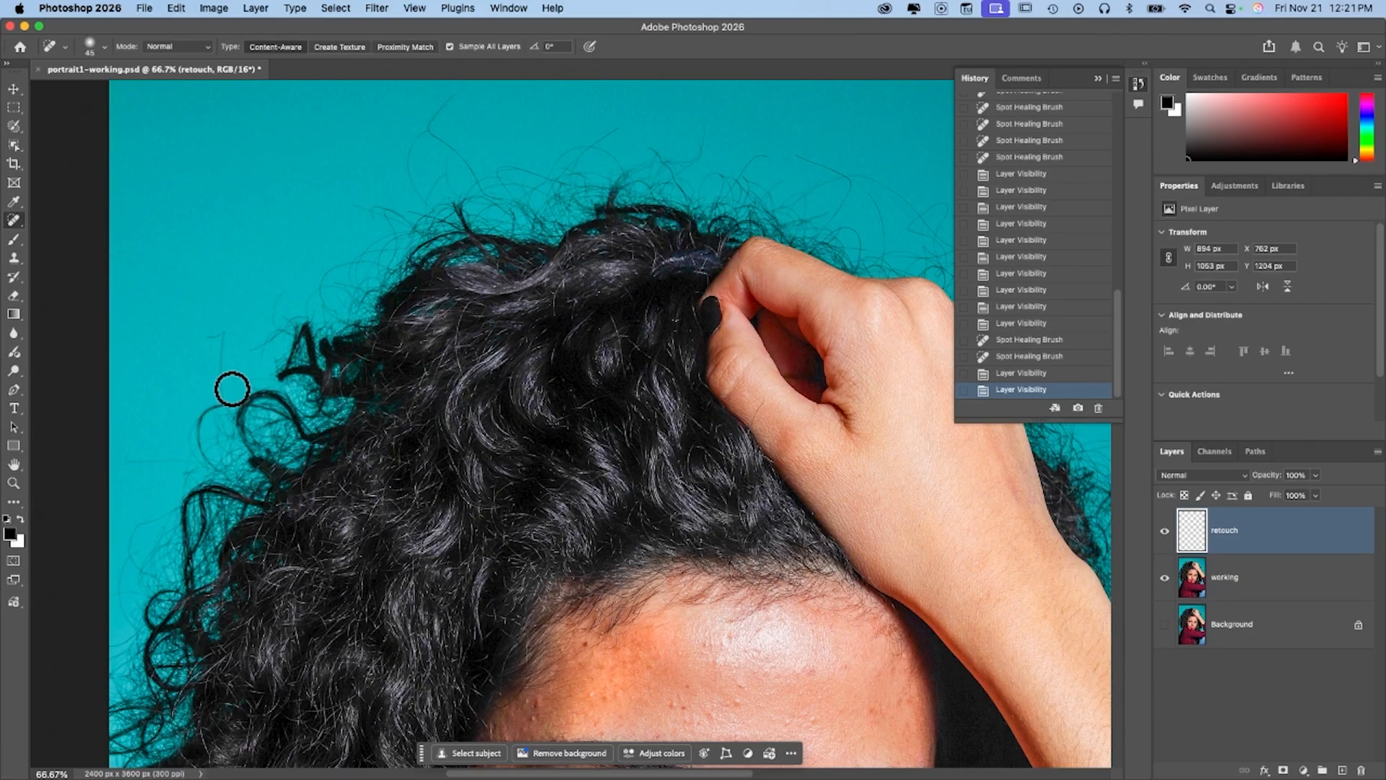
{"action": "mouse_move", "coordinate": [222, 390]}
{"action": "left_mouse_down"}
{"action": "mouse_move", "coordinate": [223, 339]}
{"action": "mouse_move", "coordinate": [207, 339]}
{"action": "mouse_move", "coordinate": [221, 330]}
{"action": "mouse_move", "coordinate": [219, 363]}
{"action": "left_mouse_up"}
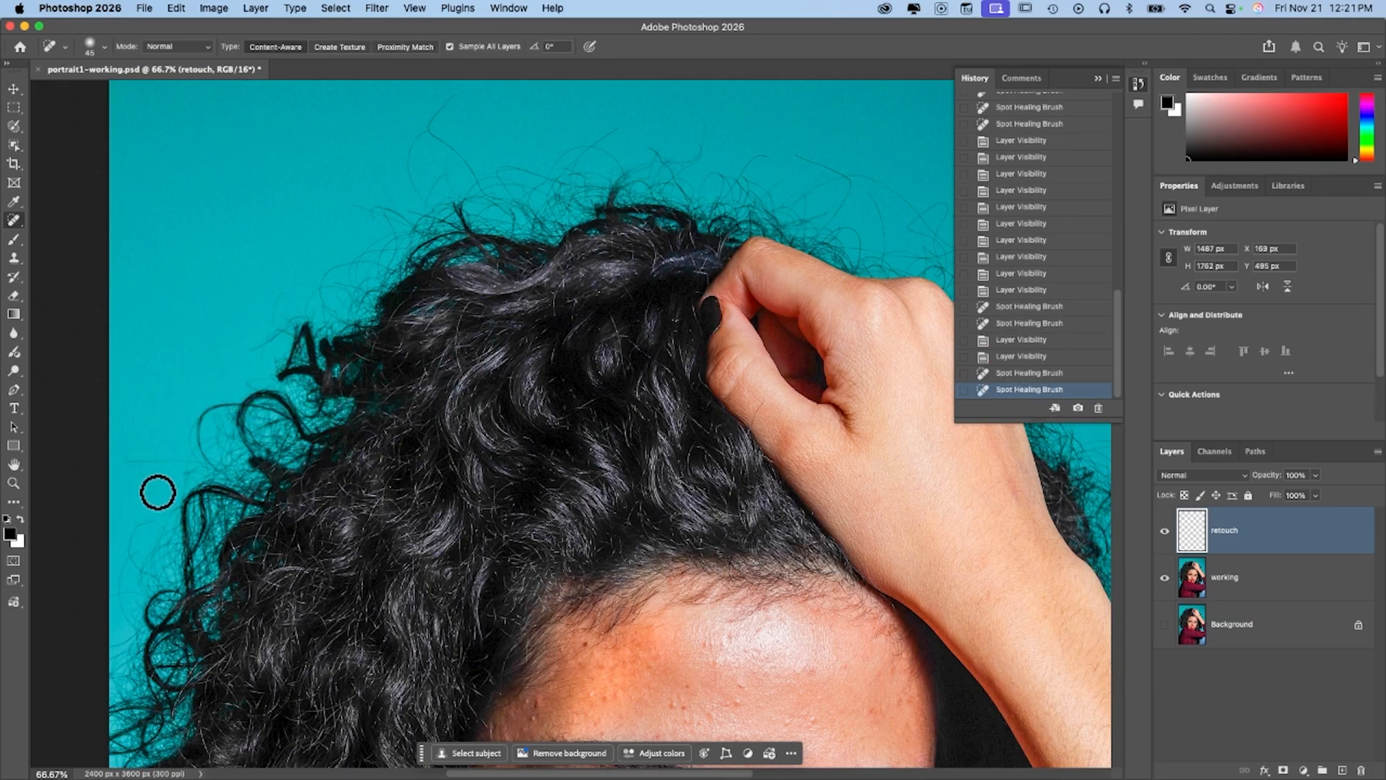
{"action": "mouse_move", "coordinate": [177, 465]}
{"action": "left_mouse_down"}
{"action": "mouse_move", "coordinate": [109, 461]}
{"action": "mouse_move", "coordinate": [178, 457]}
{"action": "left_mouse_up"}
{"action": "mouse_move", "coordinate": [169, 514]}
{"action": "left_mouse_down"}
{"action": "mouse_move", "coordinate": [148, 513]}
{"action": "mouse_move", "coordinate": [135, 533]}
{"action": "mouse_move", "coordinate": [141, 567]}
{"action": "mouse_move", "coordinate": [117, 603]}
{"action": "left_mouse_up"}
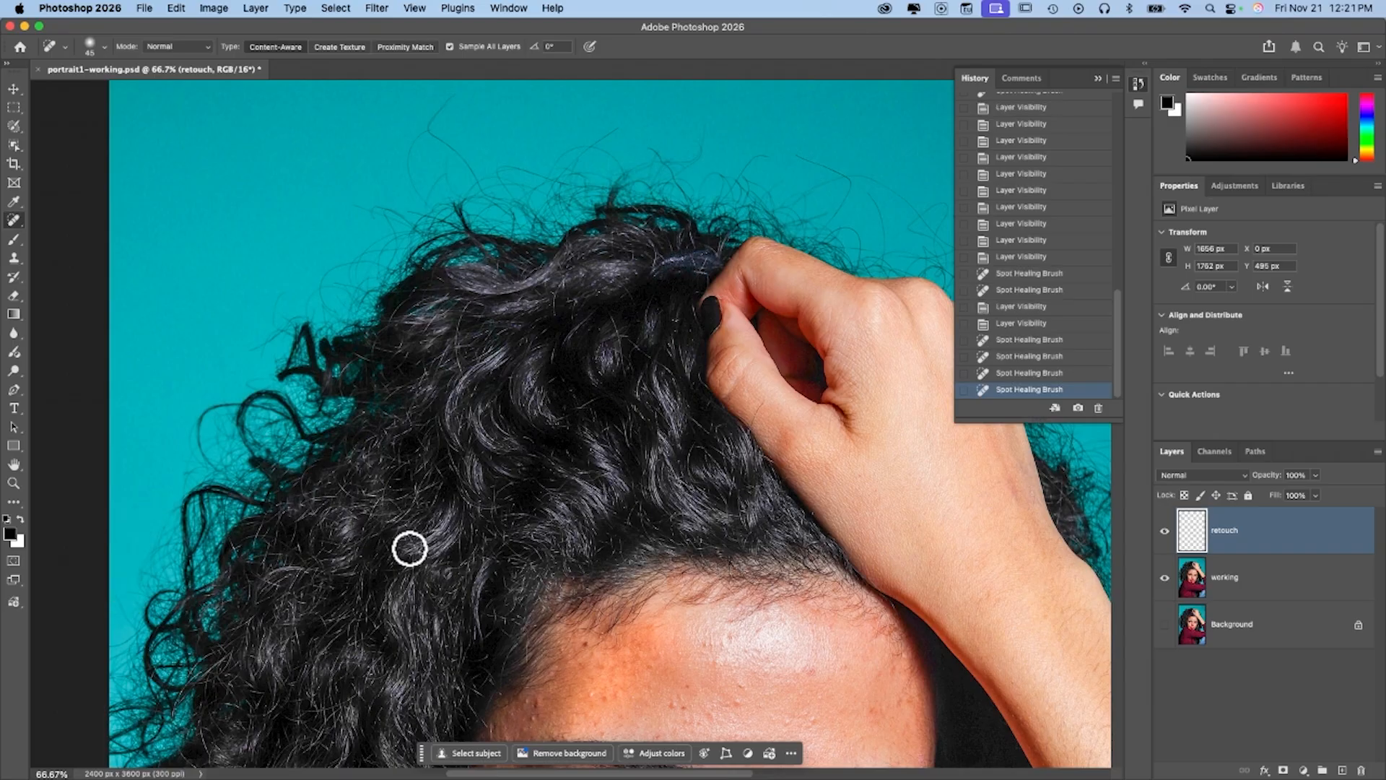
{"action": "scroll", "coordinate": [199, 578], "scroll_direction": "down", "scroll_amount": 2}
{"action": "left_click_drag", "start_coordinate": [128, 498], "coordinate": [128, 498]}
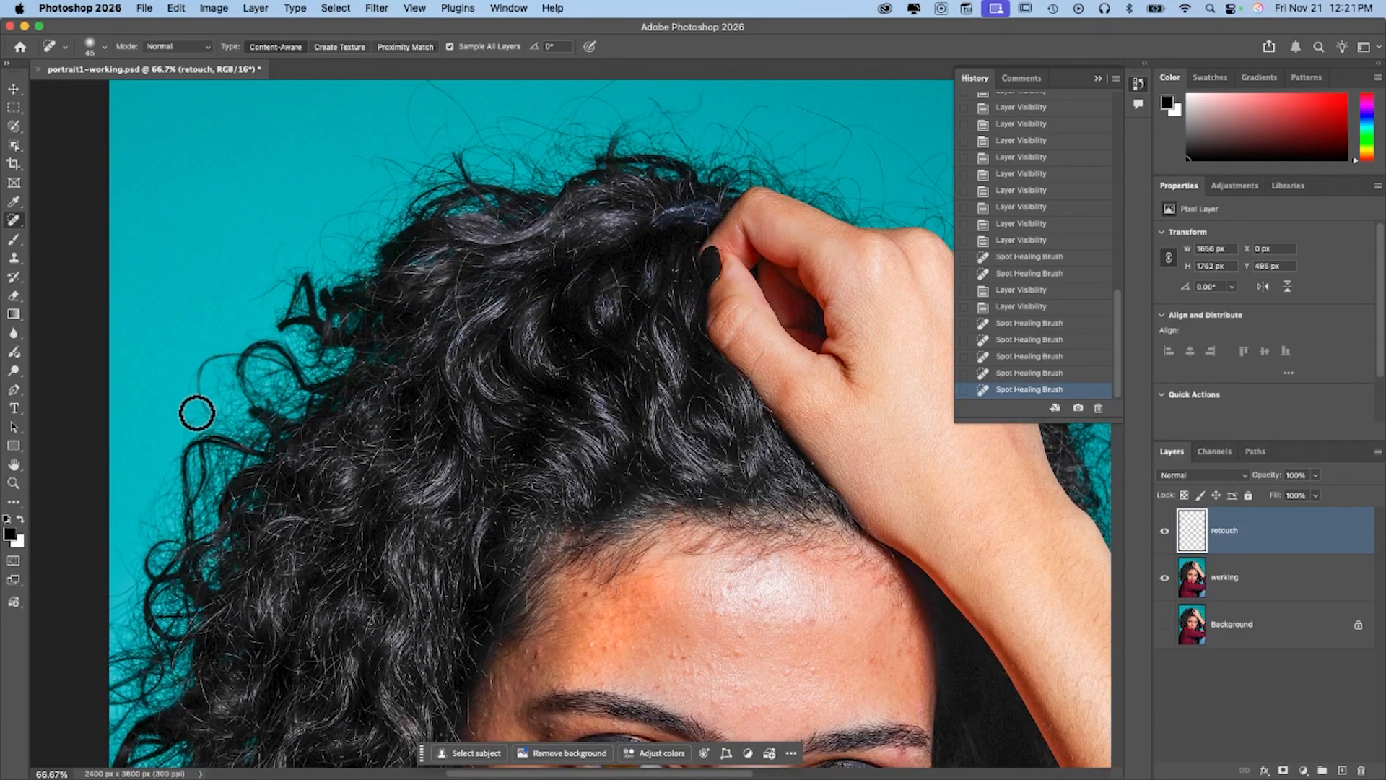
{"action": "left_click_drag", "start_coordinate": [182, 425], "coordinate": [182, 425]}
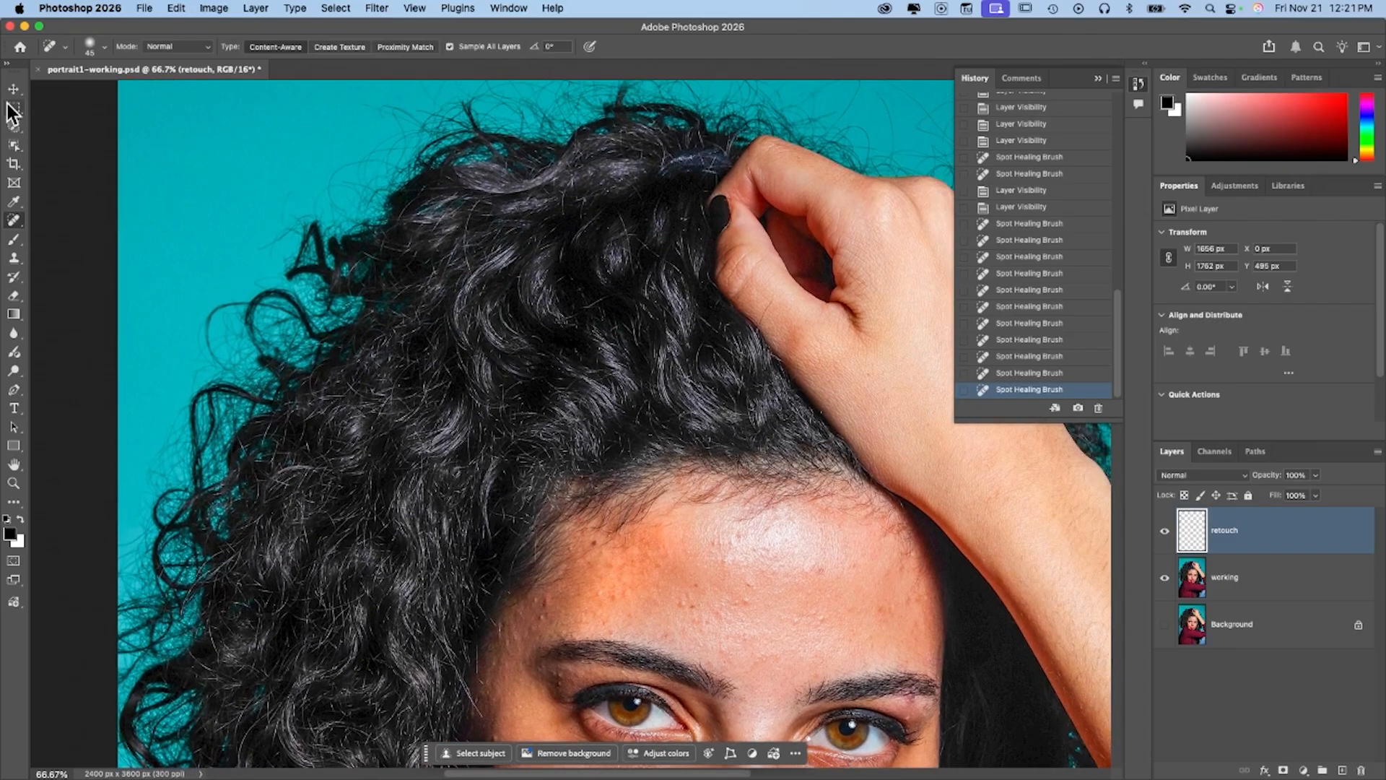
- Erase the flyaway hairs above the top of the head with the Remove Tool at size 40, sampling all layers
{"action": "right_click", "coordinate": [13, 220]}
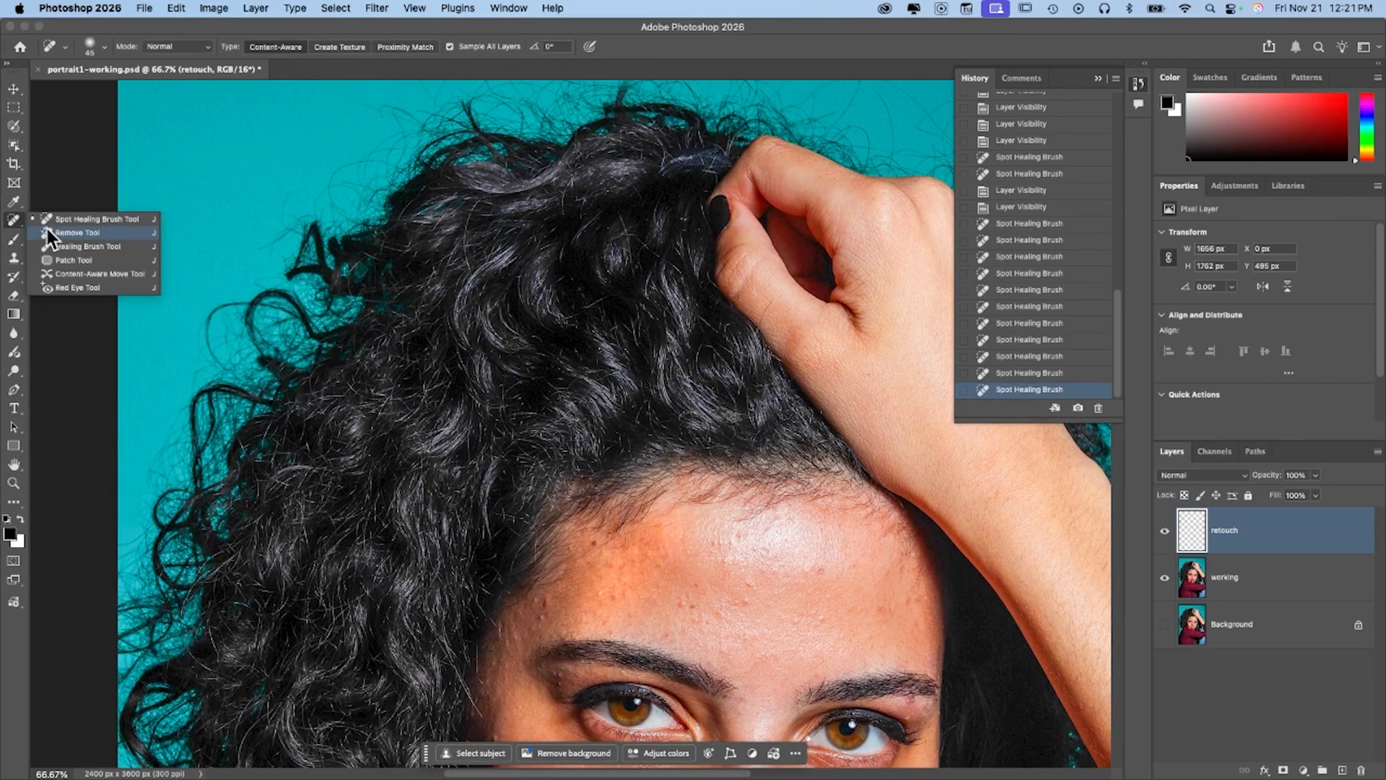
{"action": "left_click", "coordinate": [62, 235]}
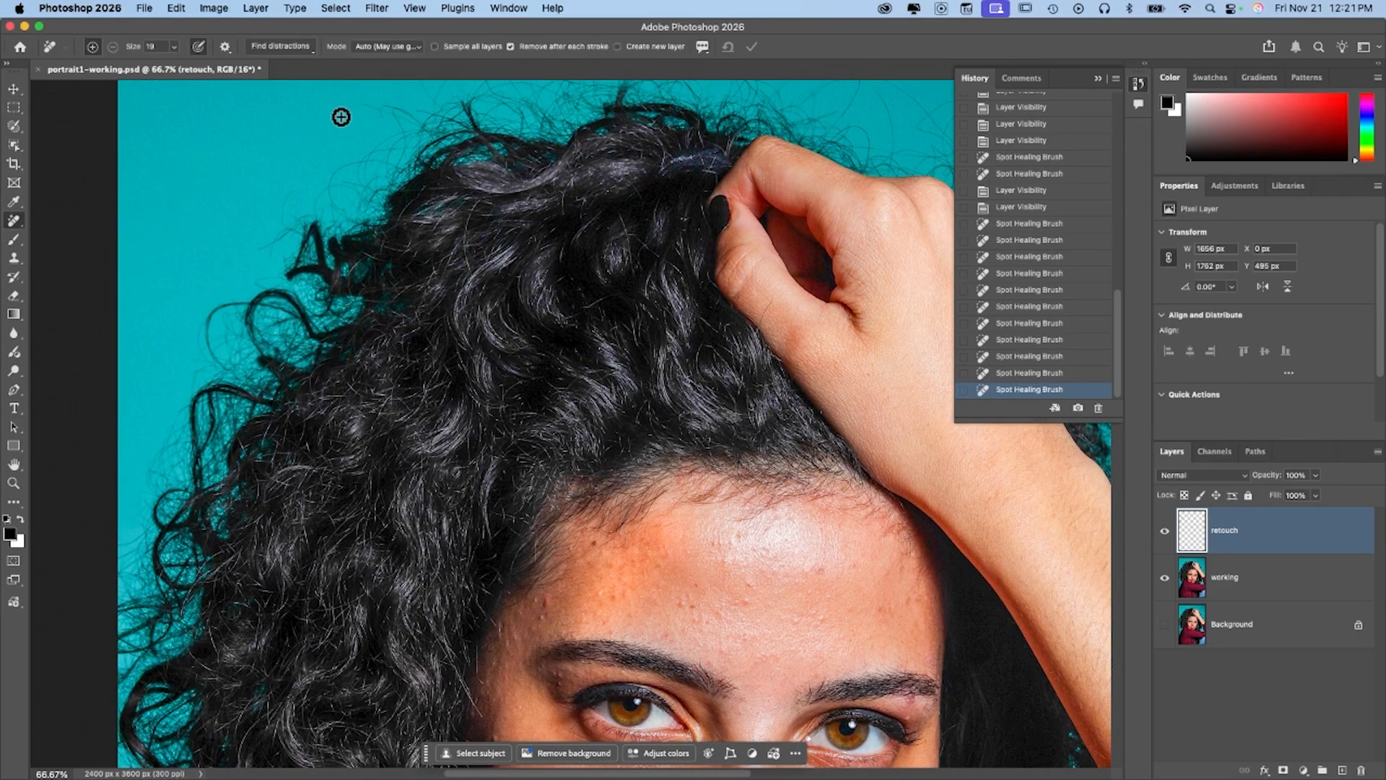
{"action": "left_click", "coordinate": [484, 48]}
{"action": "scroll", "coordinate": [329, 227], "scroll_direction": "up", "scroll_amount": 5}
{"action": "scroll", "coordinate": [329, 227], "scroll_direction": "right", "scroll_amount": 3}
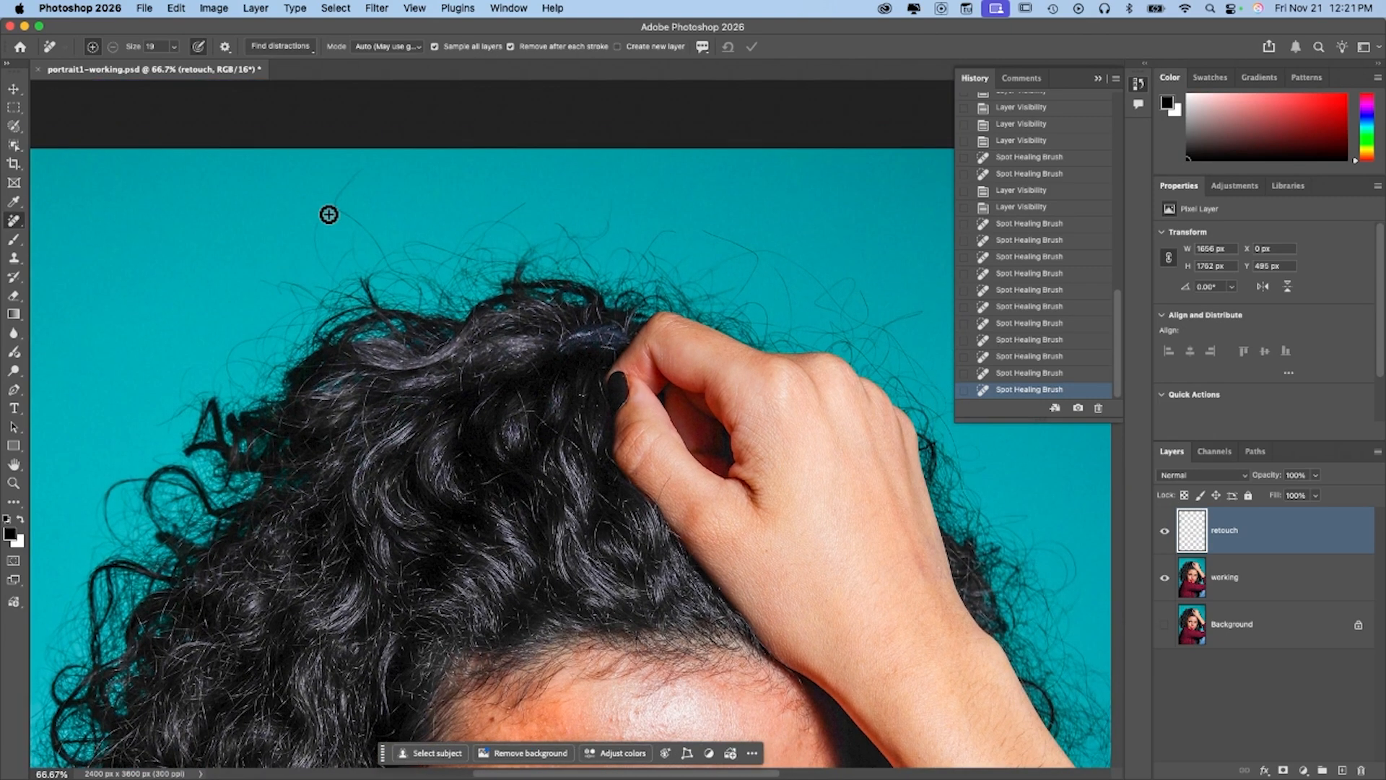
{"action": "mouse_move", "coordinate": [365, 161]}
{"action": "left_mouse_down"}
{"action": "mouse_move", "coordinate": [322, 214]}
{"action": "mouse_move", "coordinate": [338, 205]}
{"action": "mouse_move", "coordinate": [379, 255]}
{"action": "mouse_move", "coordinate": [353, 226]}
{"action": "mouse_move", "coordinate": [318, 229]}
{"action": "mouse_move", "coordinate": [327, 276]}
{"action": "mouse_move", "coordinate": [351, 237]}
{"action": "mouse_move", "coordinate": [337, 262]}
{"action": "left_mouse_up"}
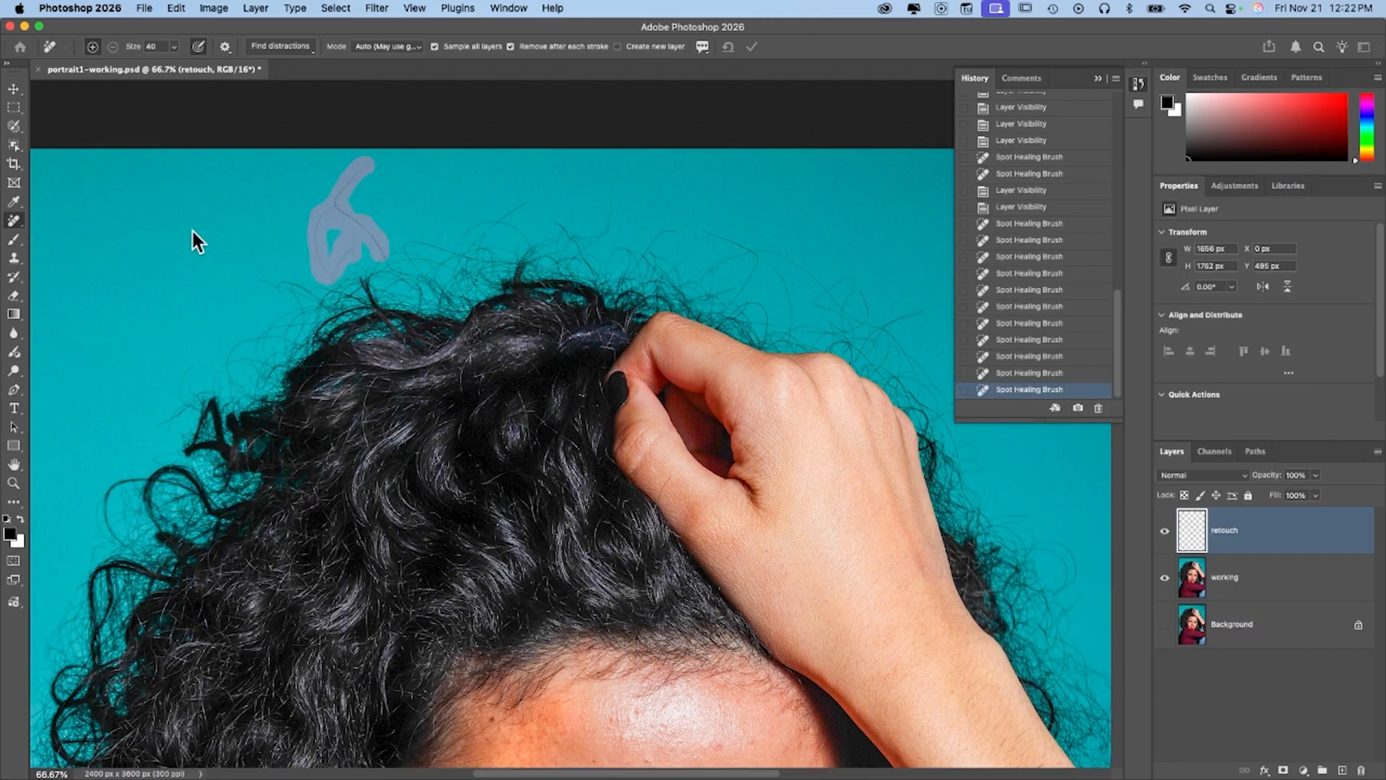
{"action": "left_click_drag", "start_coordinate": [353, 252], "coordinate": [337, 263]}
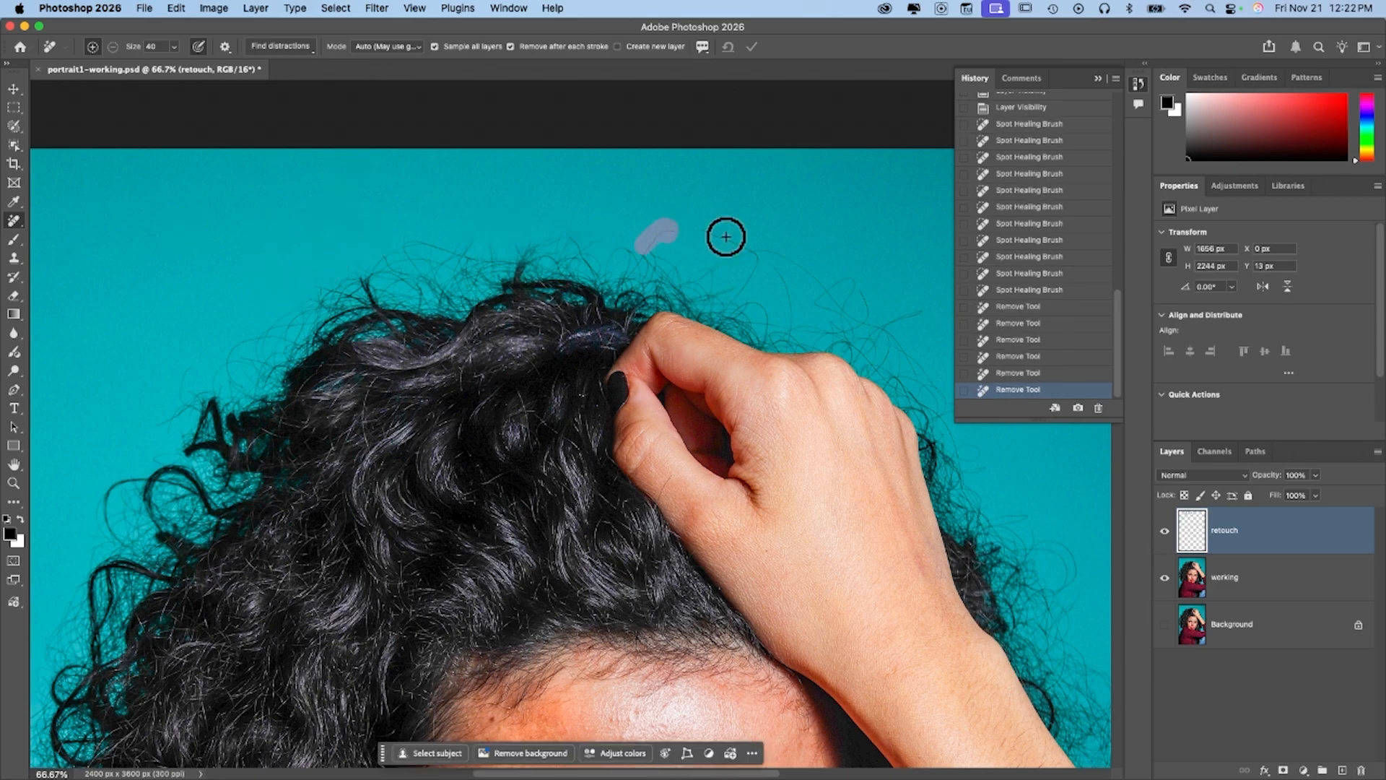
{"action": "mouse_move", "coordinate": [699, 226]}
{"action": "left_mouse_down"}
{"action": "mouse_move", "coordinate": [756, 258]}
{"action": "mouse_move", "coordinate": [715, 268]}
{"action": "left_mouse_up"}
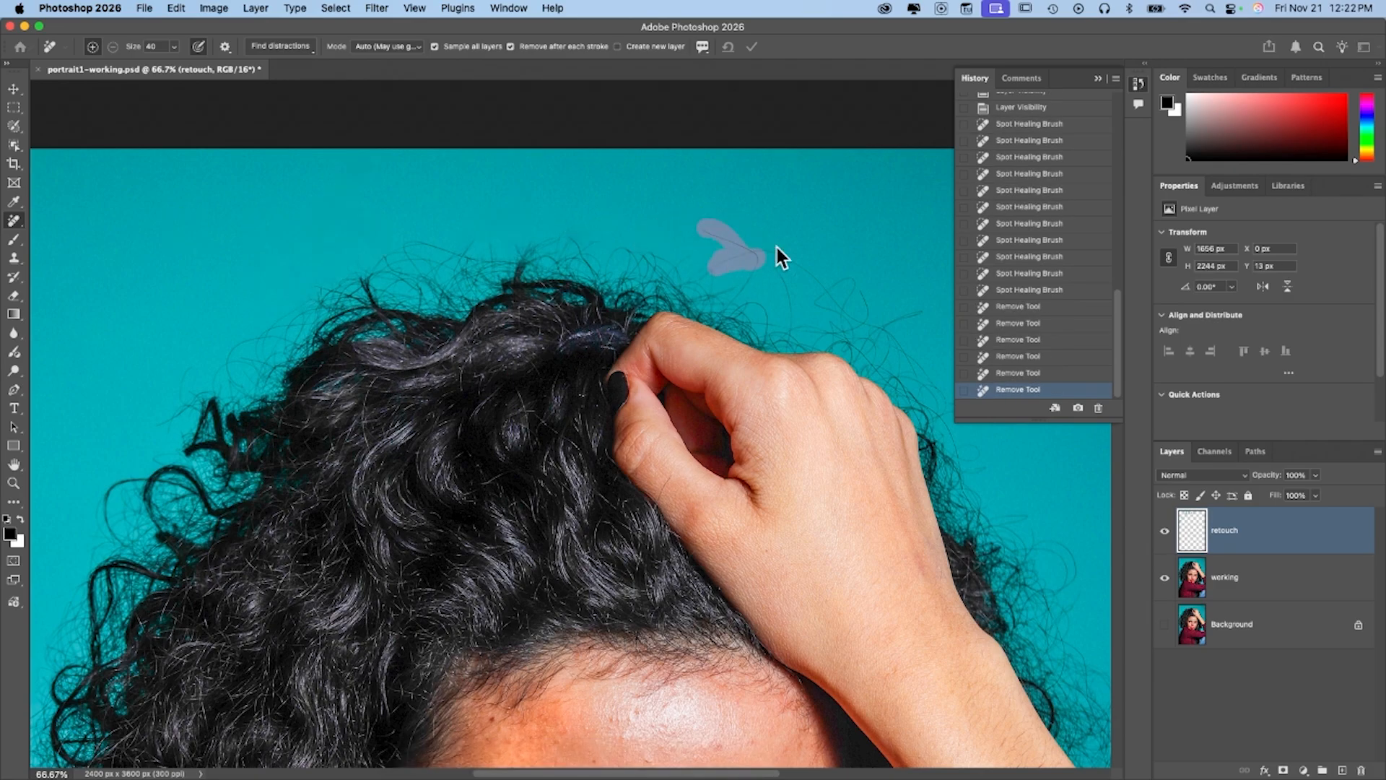
- Remove the loose hairs against the background above the raised hand
{"action": "scroll", "coordinate": [782, 226], "scroll_direction": "right", "scroll_amount": 5}
{"action": "mouse_move", "coordinate": [495, 210]}
{"action": "left_mouse_down"}
{"action": "mouse_move", "coordinate": [594, 255]}
{"action": "mouse_move", "coordinate": [558, 265]}
{"action": "mouse_move", "coordinate": [607, 254]}
{"action": "left_mouse_up"}
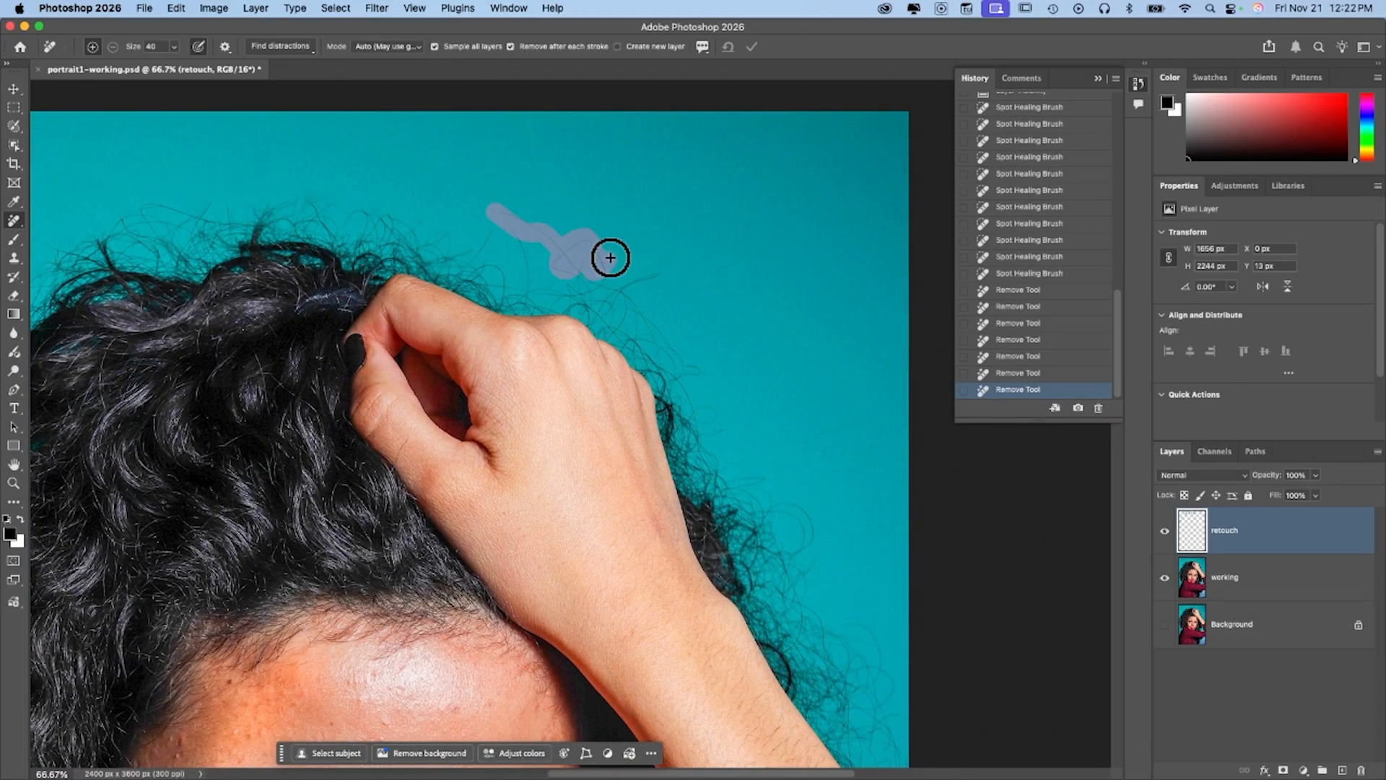
{"action": "mouse_move", "coordinate": [498, 221]}
{"action": "left_mouse_down"}
{"action": "mouse_move", "coordinate": [464, 262]}
{"action": "mouse_move", "coordinate": [415, 213]}
{"action": "left_mouse_up"}
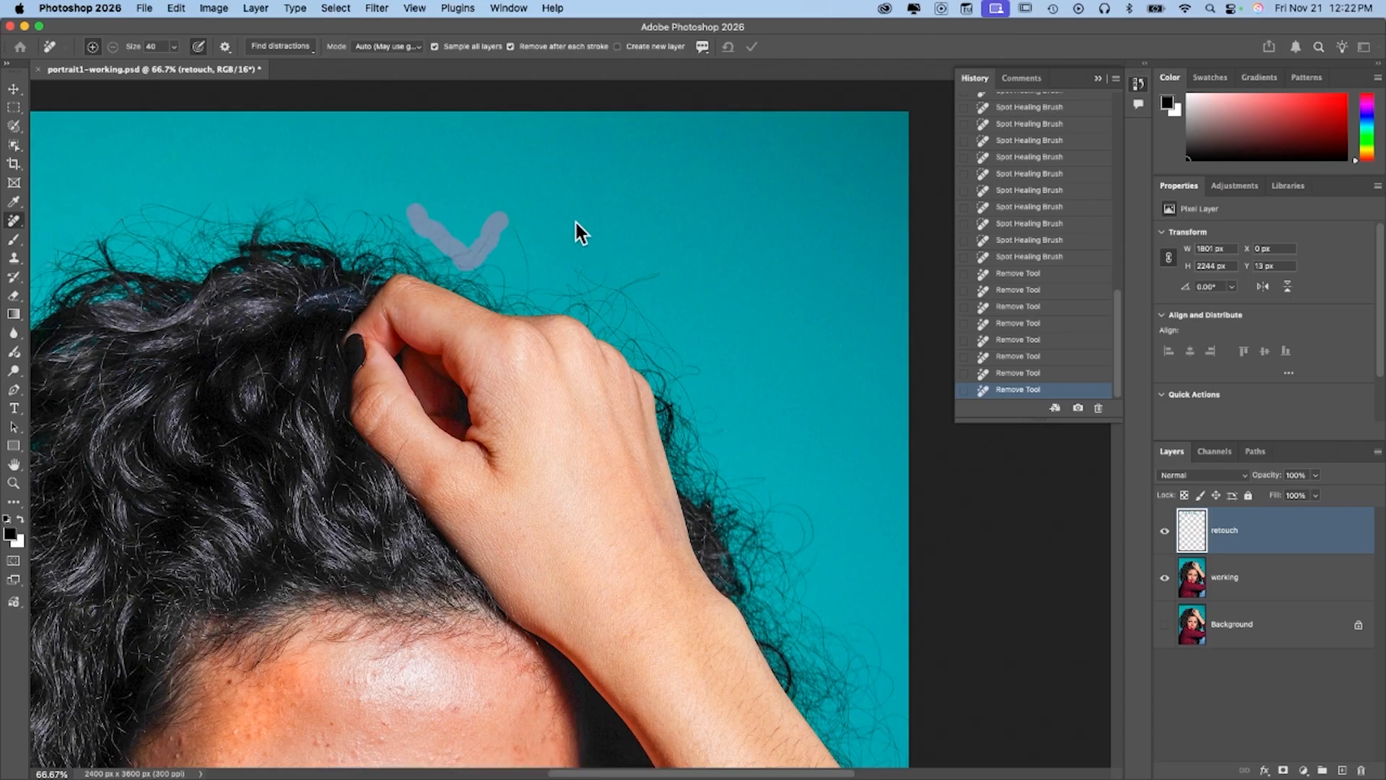
{"action": "left_click_drag", "start_coordinate": [510, 228], "coordinate": [532, 288]}
- Remove the remaining stray hairs around the knuckles and down the outer side of the hand
{"action": "scroll", "coordinate": [588, 235], "scroll_direction": "down", "scroll_amount": 2}
{"action": "scroll", "coordinate": [587, 236], "scroll_direction": "right", "scroll_amount": 4}
{"action": "scroll", "coordinate": [590, 237], "scroll_direction": "right", "scroll_amount": 2}
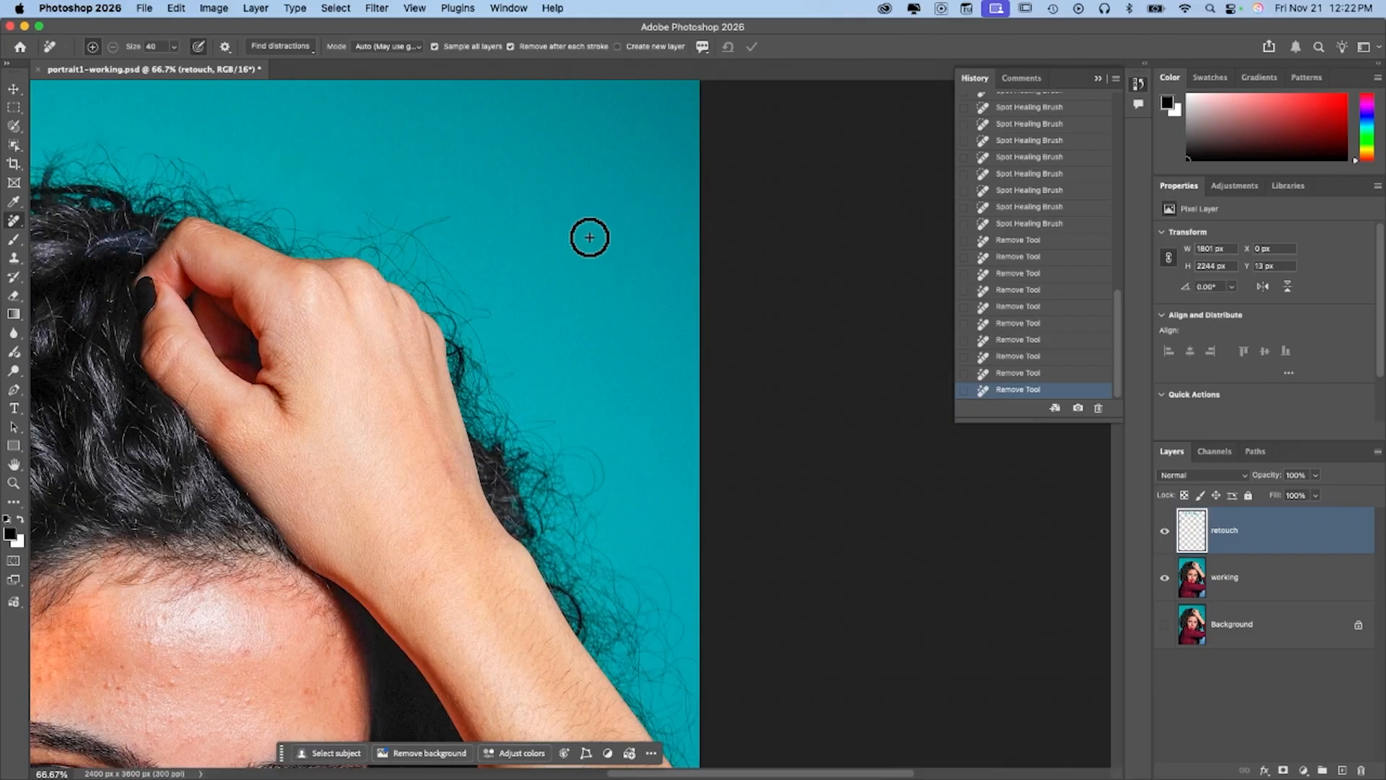
{"action": "mouse_move", "coordinate": [368, 214]}
{"action": "left_mouse_down"}
{"action": "mouse_move", "coordinate": [404, 235]}
{"action": "mouse_move", "coordinate": [458, 206]}
{"action": "left_mouse_up"}
{"action": "mouse_move", "coordinate": [355, 224]}
{"action": "left_mouse_down"}
{"action": "mouse_move", "coordinate": [380, 229]}
{"action": "mouse_move", "coordinate": [405, 210]}
{"action": "mouse_move", "coordinate": [459, 283]}
{"action": "left_mouse_up"}
{"action": "mouse_move", "coordinate": [360, 227]}
{"action": "left_mouse_down"}
{"action": "mouse_move", "coordinate": [414, 232]}
{"action": "mouse_move", "coordinate": [399, 247]}
{"action": "mouse_move", "coordinate": [386, 238]}
{"action": "left_mouse_up"}
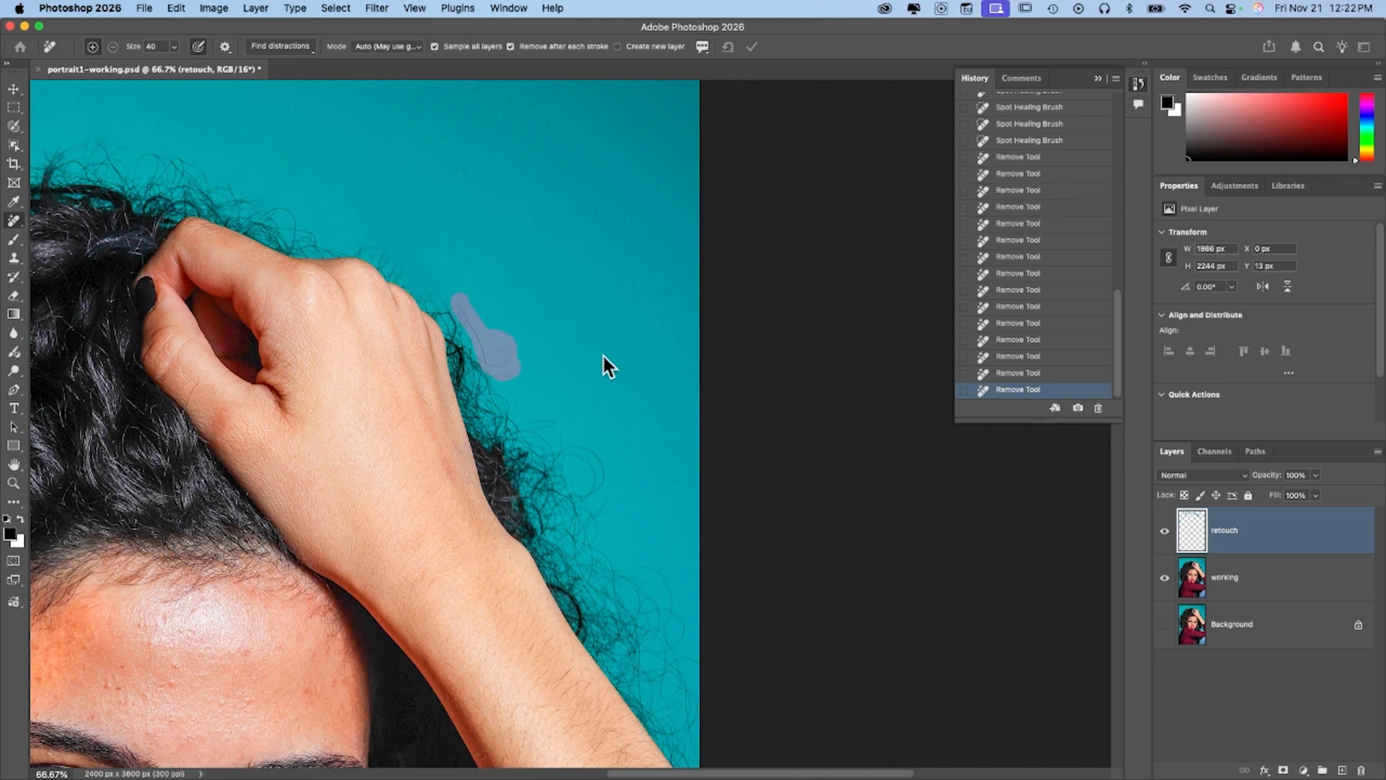
- Remove the flyaway hairs in the background along the curls beside the wrist and forearm
{"action": "scroll", "coordinate": [605, 357], "scroll_direction": "down", "scroll_amount": 2}
{"action": "scroll", "coordinate": [605, 357], "scroll_direction": "right", "scroll_amount": 2}
{"action": "scroll", "coordinate": [605, 356], "scroll_direction": "down", "scroll_amount": 2}
{"action": "scroll", "coordinate": [605, 356], "scroll_direction": "right", "scroll_amount": 2}
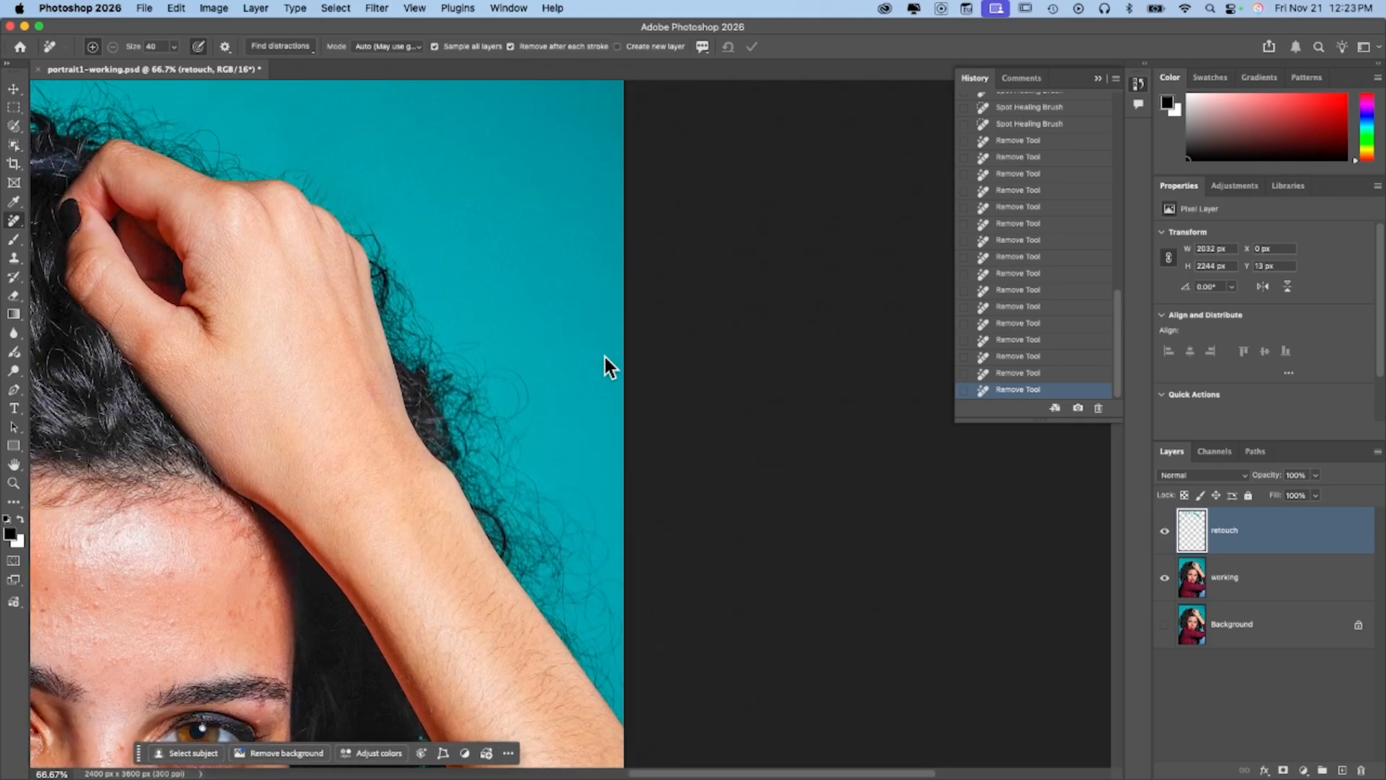
{"action": "mouse_move", "coordinate": [445, 343]}
{"action": "left_mouse_down"}
{"action": "mouse_move", "coordinate": [482, 352]}
{"action": "mouse_move", "coordinate": [483, 321]}
{"action": "mouse_move", "coordinate": [521, 354]}
{"action": "mouse_move", "coordinate": [496, 420]}
{"action": "mouse_move", "coordinate": [579, 459]}
{"action": "mouse_move", "coordinate": [557, 511]}
{"action": "mouse_move", "coordinate": [582, 570]}
{"action": "left_mouse_up"}
{"action": "scroll", "coordinate": [560, 328], "scroll_direction": "down", "scroll_amount": 2}
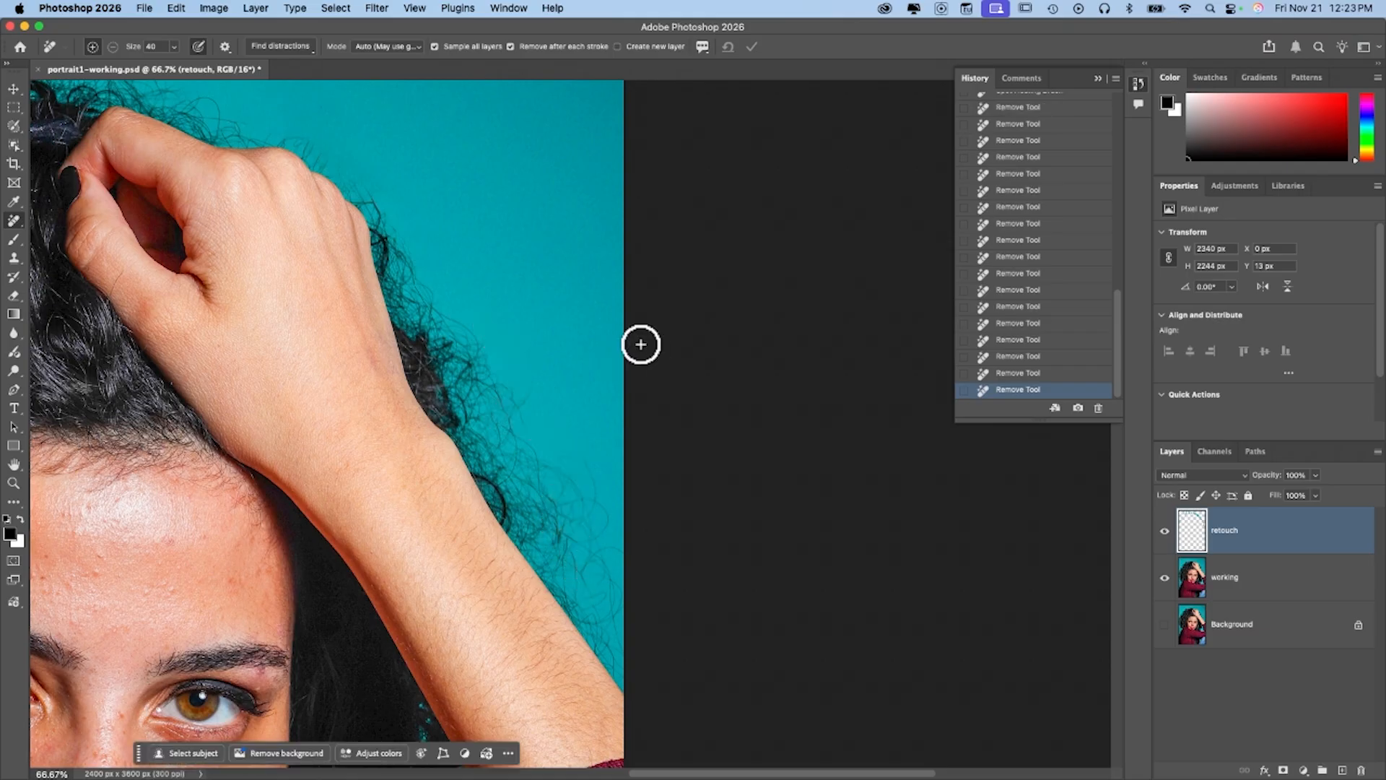
- Remove the leftover flyaway hairs against the background beside the curls along the wrist
{"action": "mouse_move", "coordinate": [479, 327]}
{"action": "left_mouse_down"}
{"action": "mouse_move", "coordinate": [489, 379]}
{"action": "mouse_move", "coordinate": [523, 422]}
{"action": "left_mouse_up"}
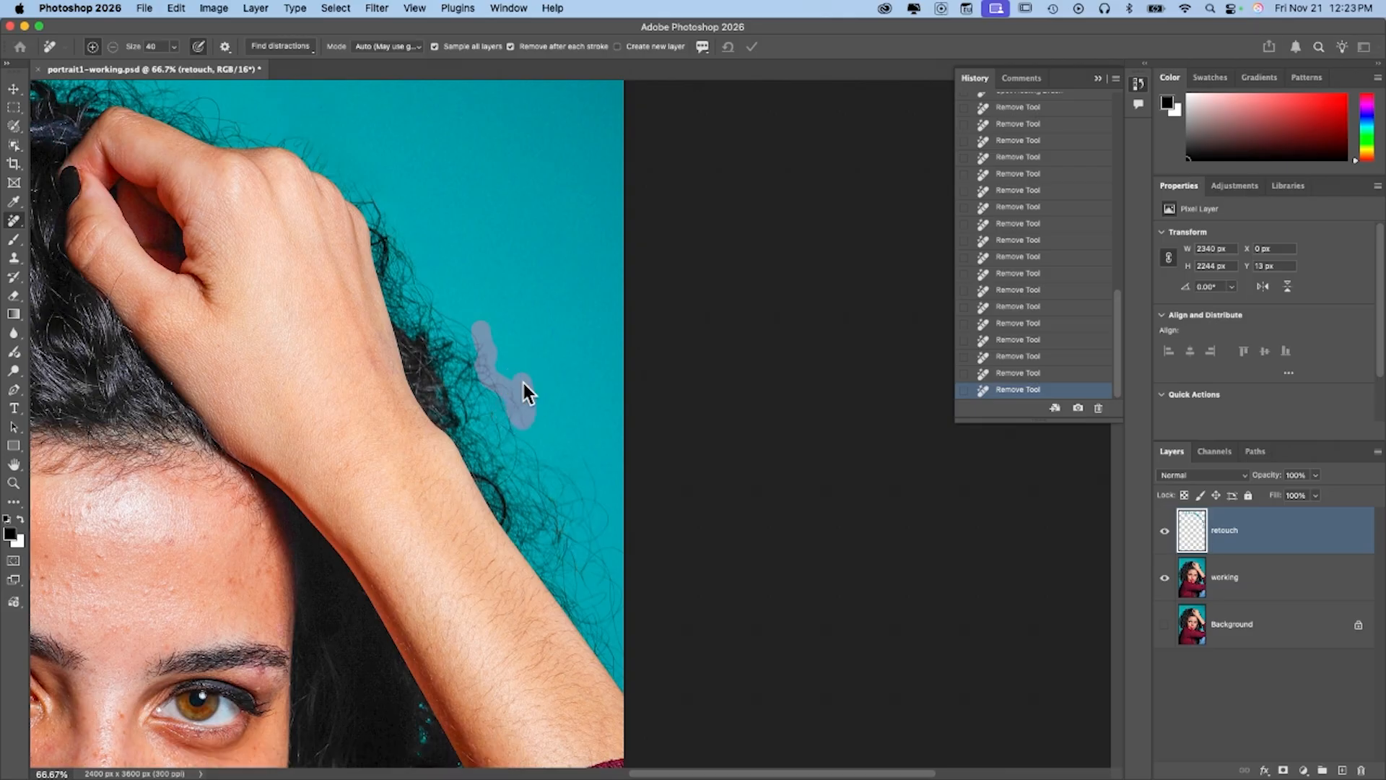
{"action": "scroll", "coordinate": [603, 377], "scroll_direction": "down", "scroll_amount": 4}
{"action": "scroll", "coordinate": [603, 378], "scroll_direction": "right", "scroll_amount": 2}
{"action": "mouse_move", "coordinate": [468, 284]}
{"action": "left_mouse_down"}
{"action": "mouse_move", "coordinate": [526, 371]}
{"action": "mouse_move", "coordinate": [500, 358]}
{"action": "left_mouse_up"}
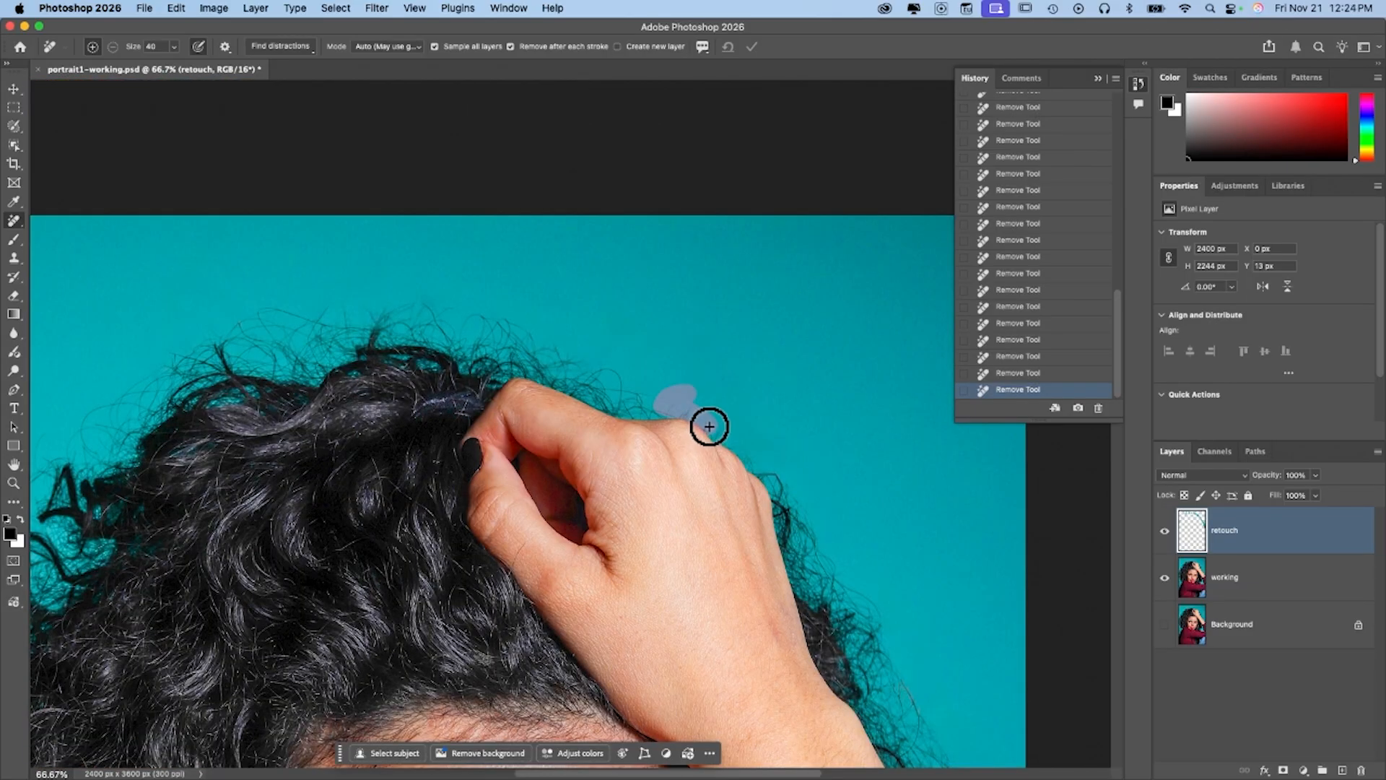
- Remove the fine stray hairs above the knuckles, stepping back one history state and brushing over them again
{"action": "left_click_drag", "start_coordinate": [725, 437], "coordinate": [746, 451]}
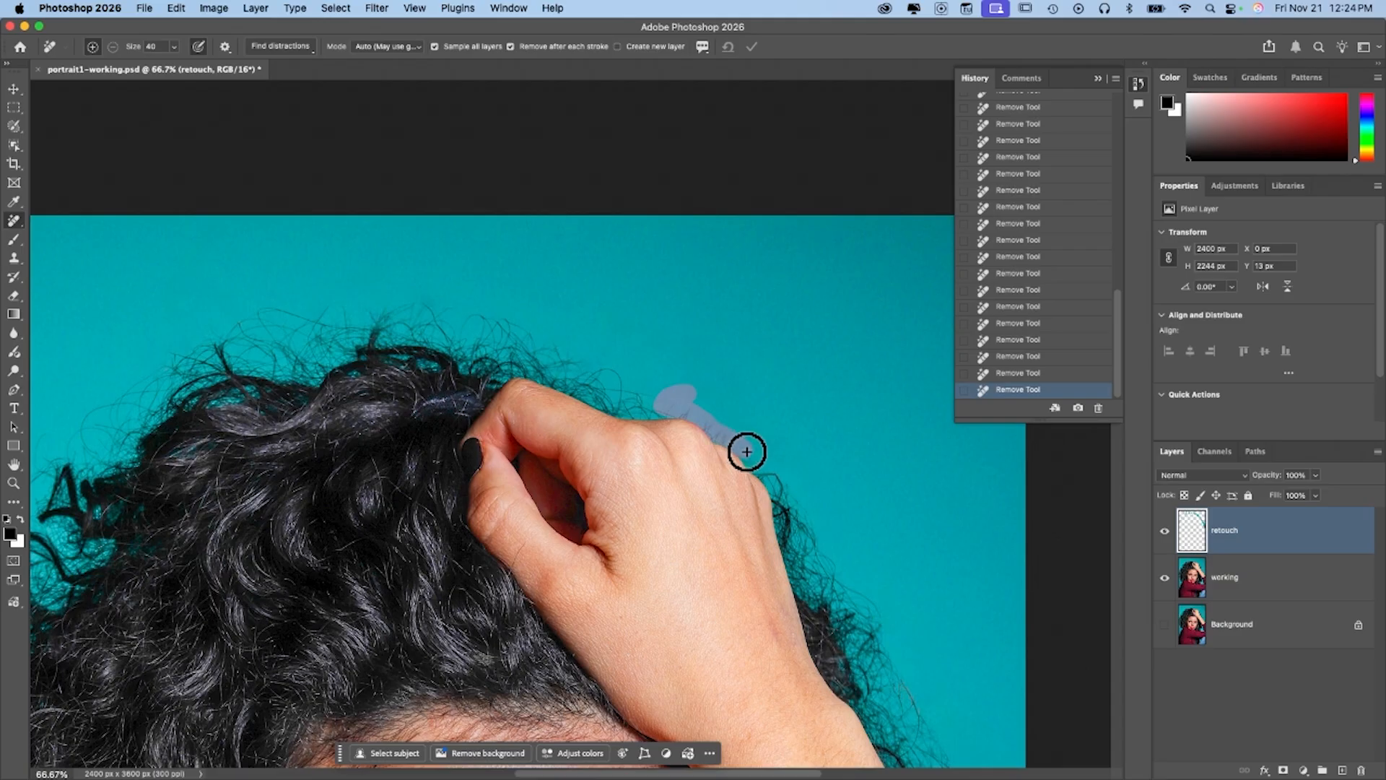
{"action": "left_click_drag", "start_coordinate": [753, 462], "coordinate": [755, 462]}
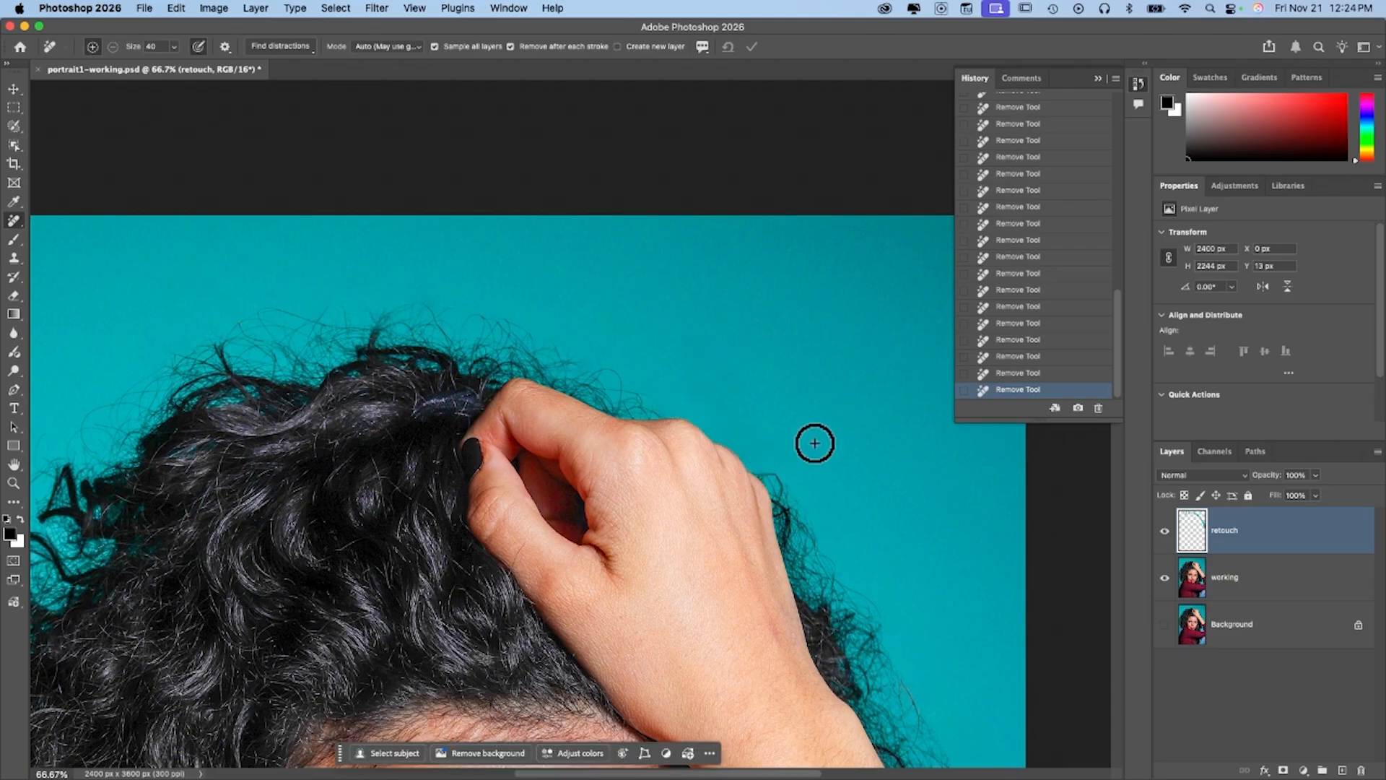
{"action": "scroll", "coordinate": [814, 443], "scroll_direction": "up", "scroll_amount": 5}
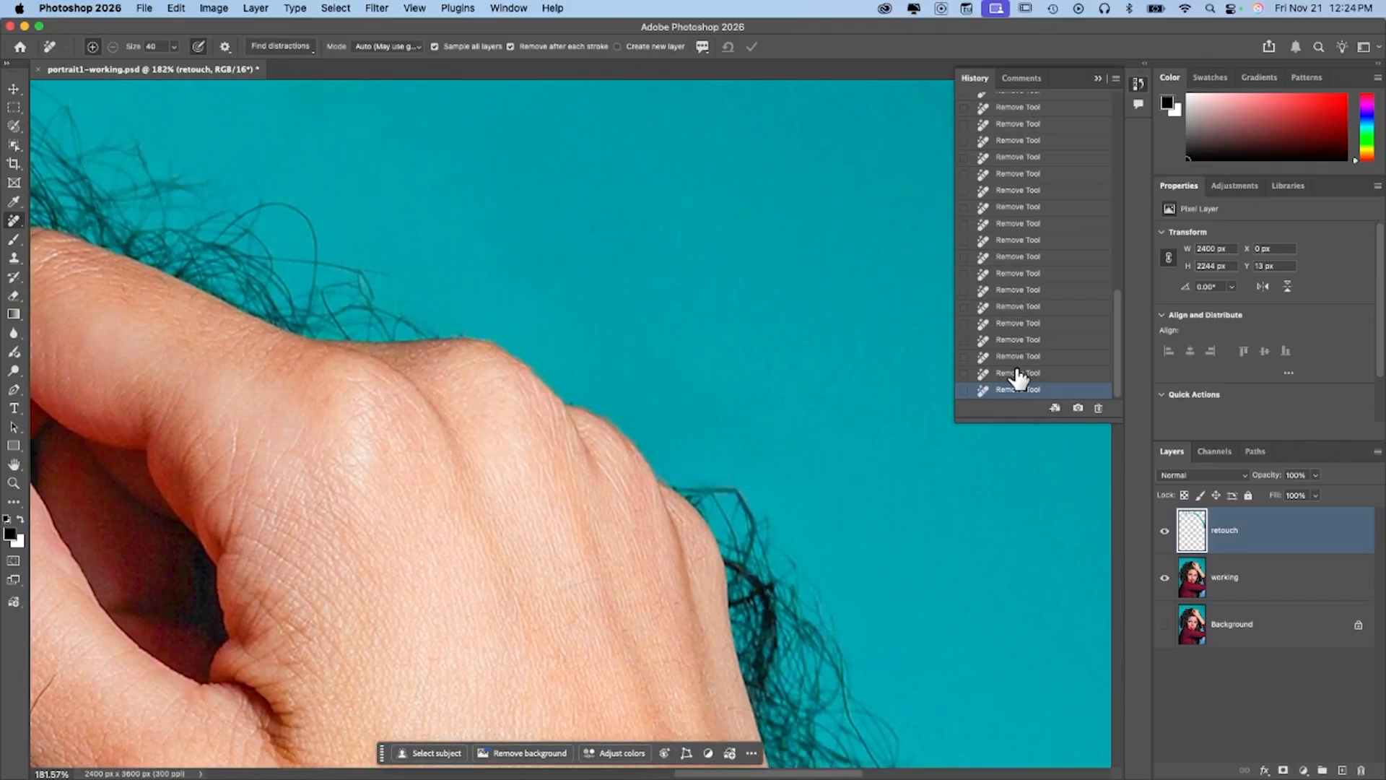
{"action": "left_click", "coordinate": [1015, 373]}
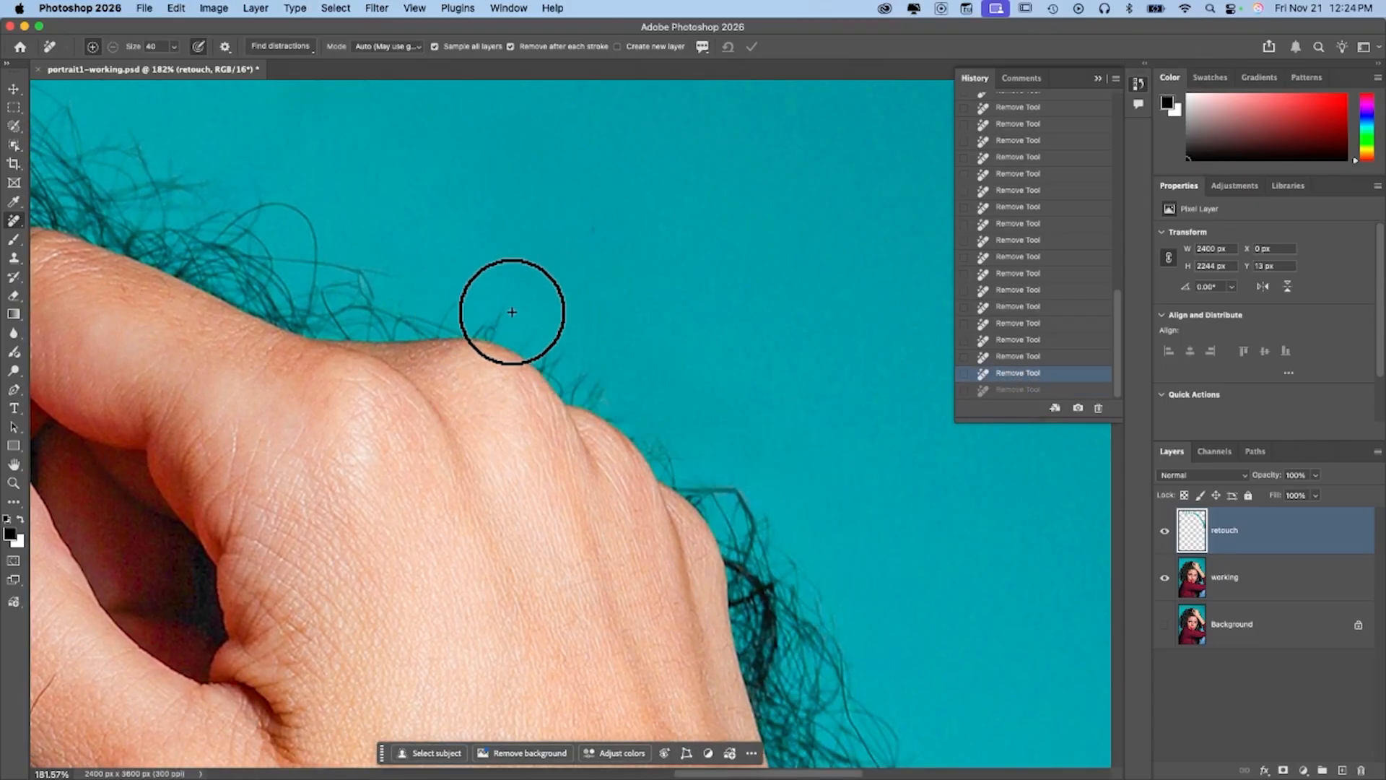
{"action": "mouse_move", "coordinate": [398, 252]}
{"action": "left_mouse_down"}
{"action": "mouse_move", "coordinate": [445, 317]}
{"action": "mouse_move", "coordinate": [510, 321]}
{"action": "mouse_move", "coordinate": [561, 358]}
{"action": "mouse_move", "coordinate": [541, 335]}
{"action": "left_mouse_up"}
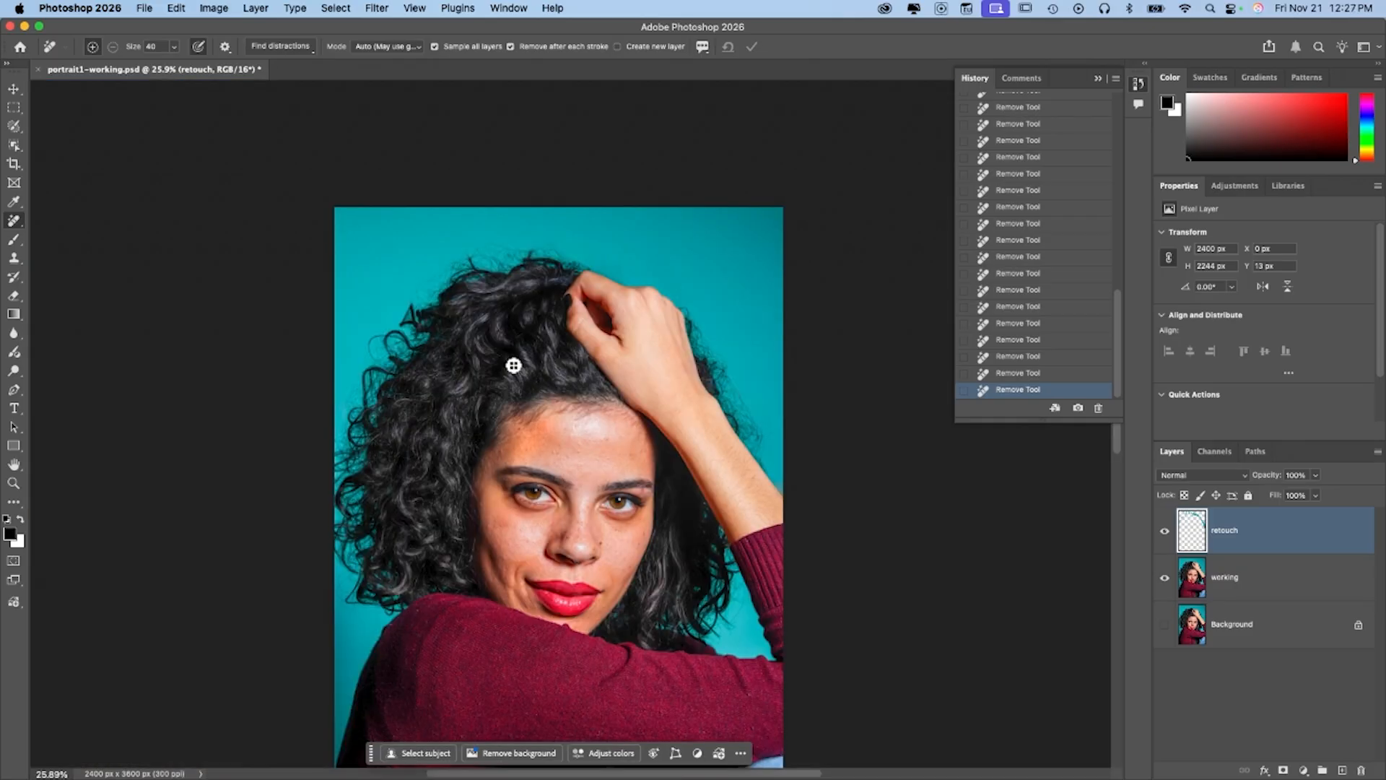
- Compare the original Background layer with the retouched portrait at 33.3% zoom by toggling the other layers' visibility
{"action": "scroll", "coordinate": [513, 362], "scroll_direction": "up", "scroll_amount": 5}
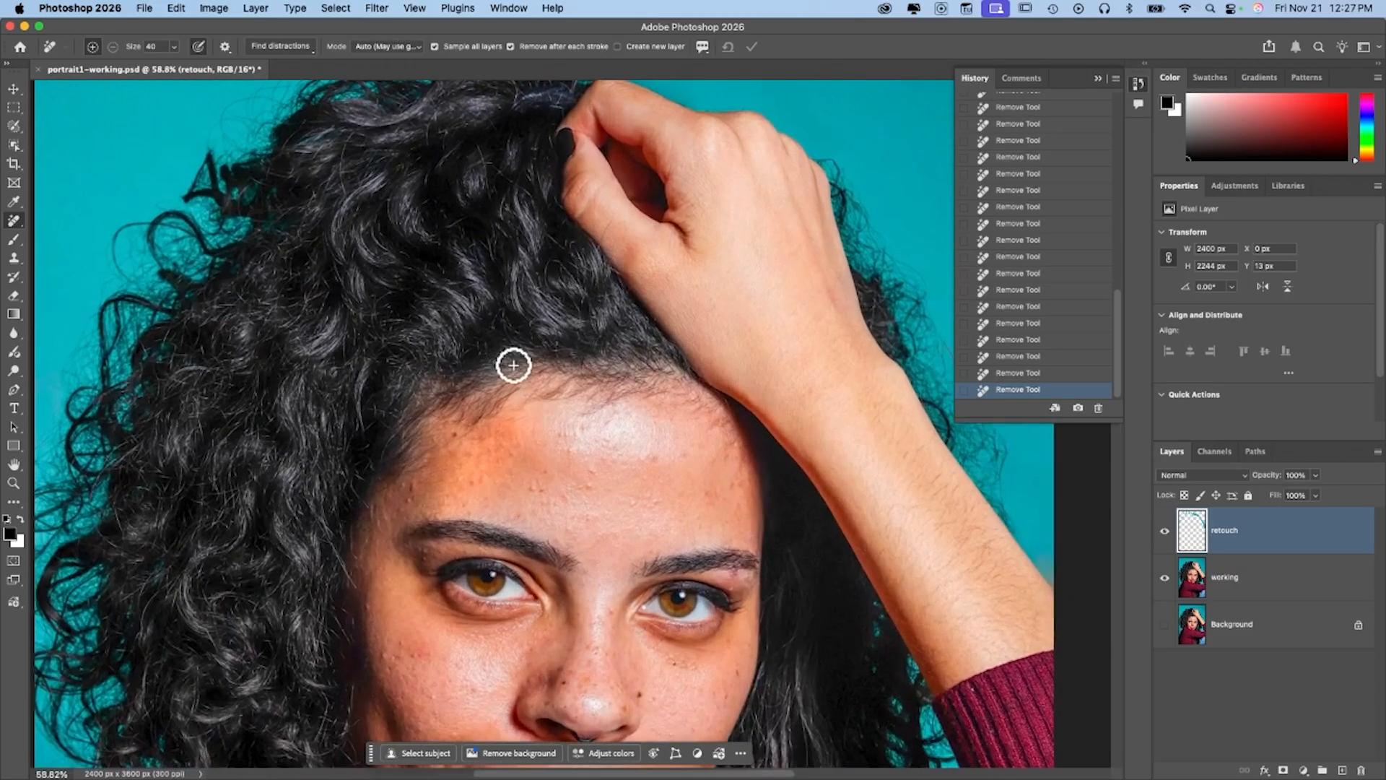
{"action": "scroll", "coordinate": [513, 365], "scroll_direction": "down", "scroll_amount": 10}
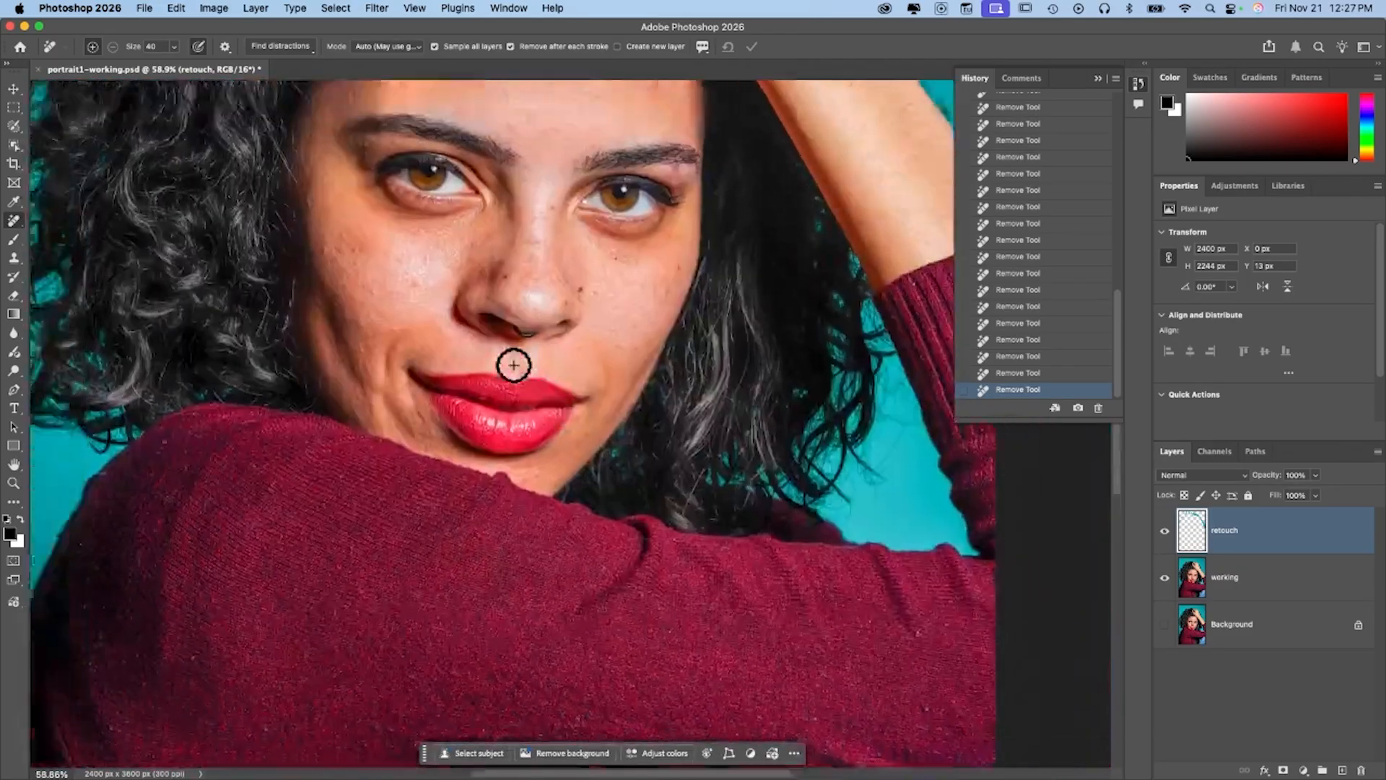
{"action": "scroll", "coordinate": [513, 364], "scroll_direction": "up", "scroll_amount": 3}
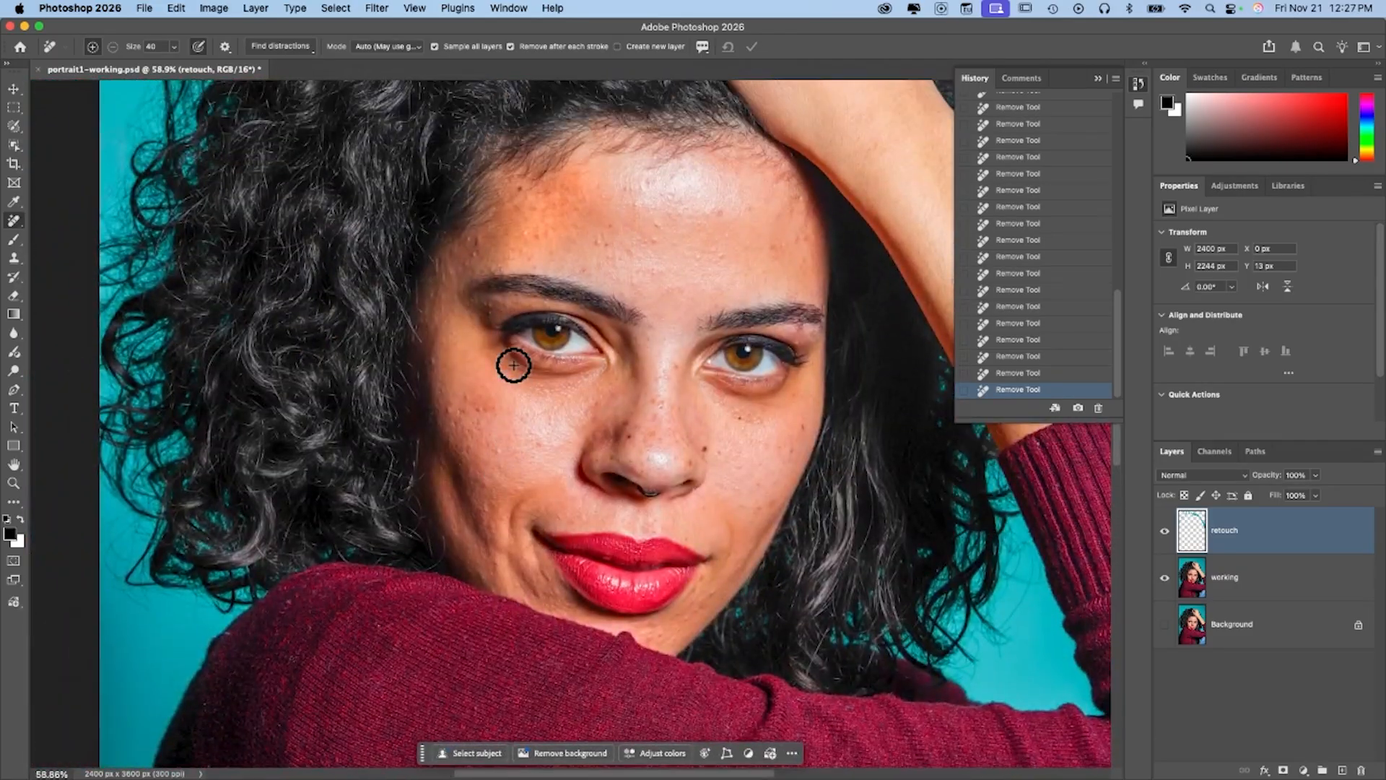
{"action": "left_click", "coordinate": [1164, 626], "text": "alt"}
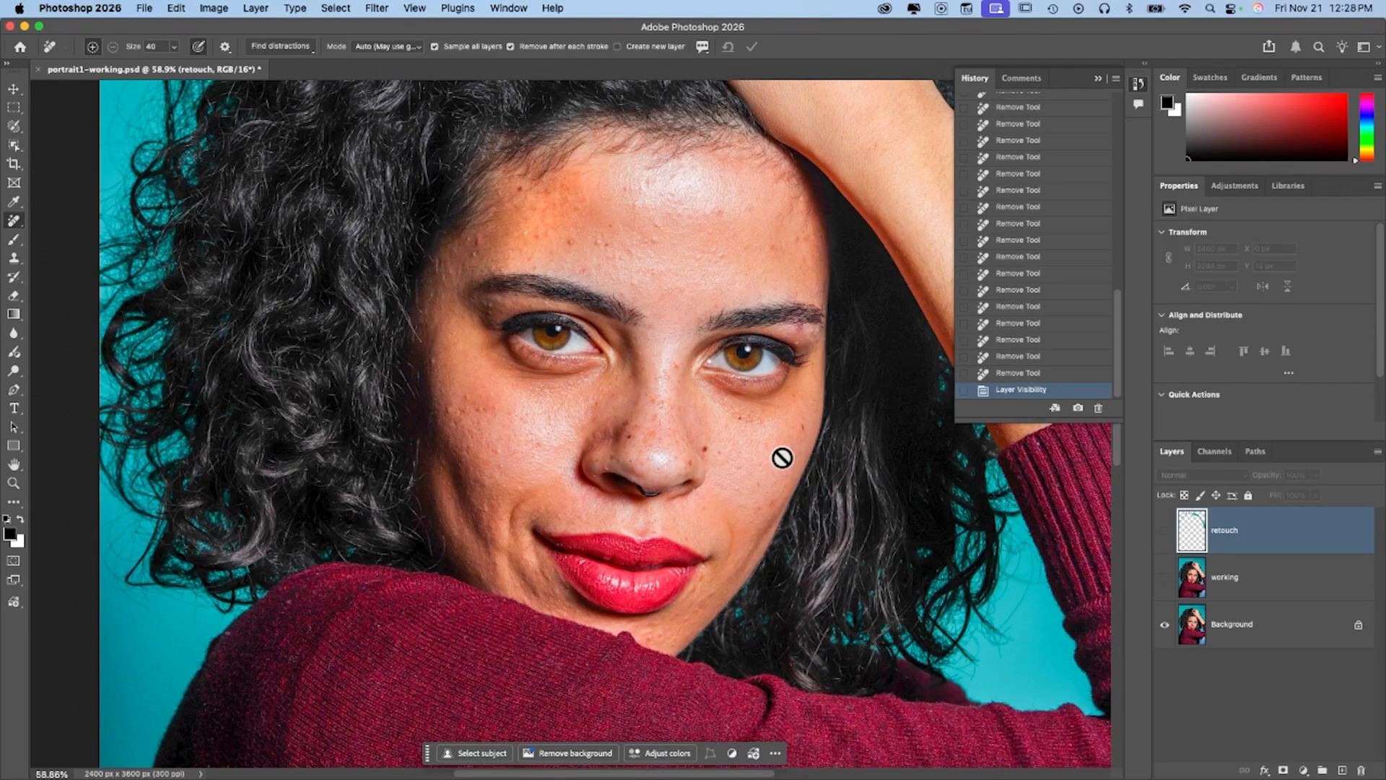
{"action": "key", "text": "super+minus"}
{"action": "key", "text": "super+minus"}
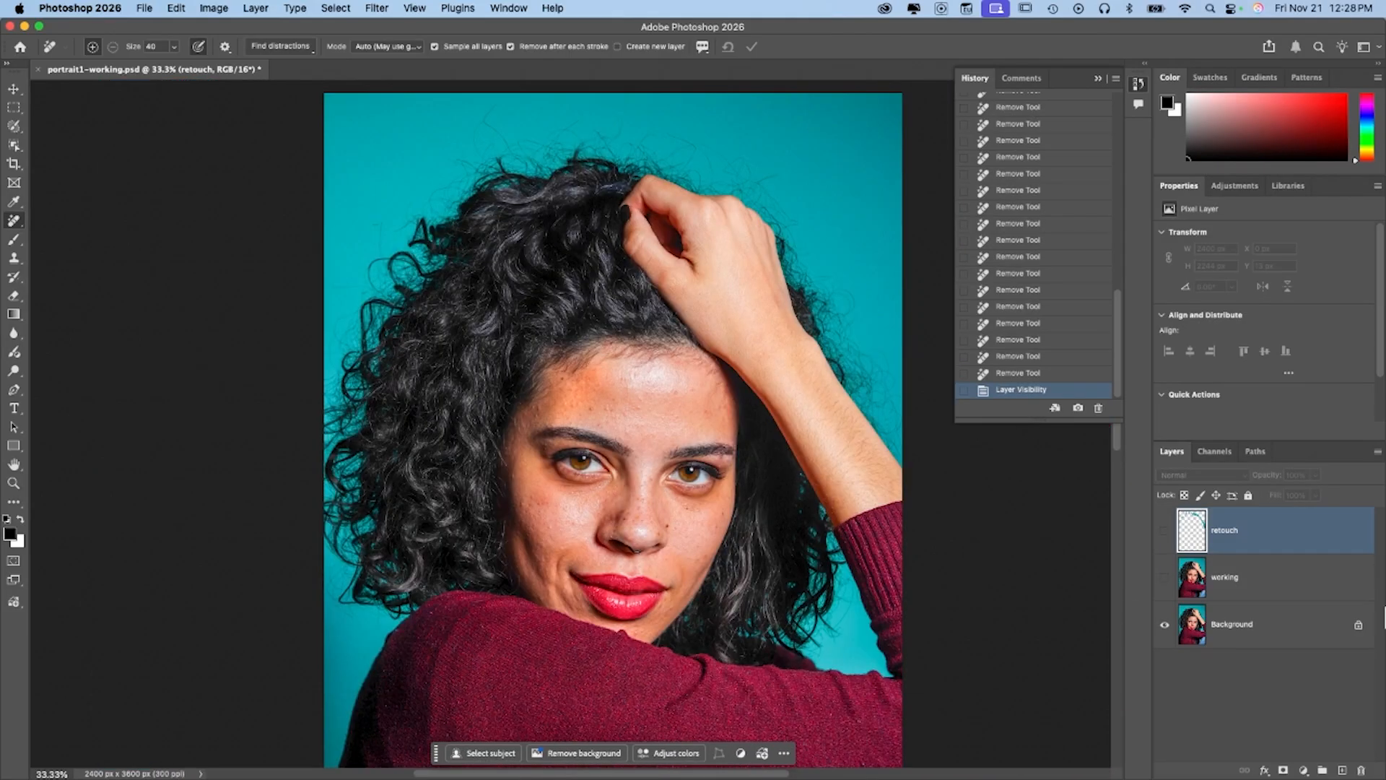
{"action": "left_click", "coordinate": [1165, 625], "text": "alt"}
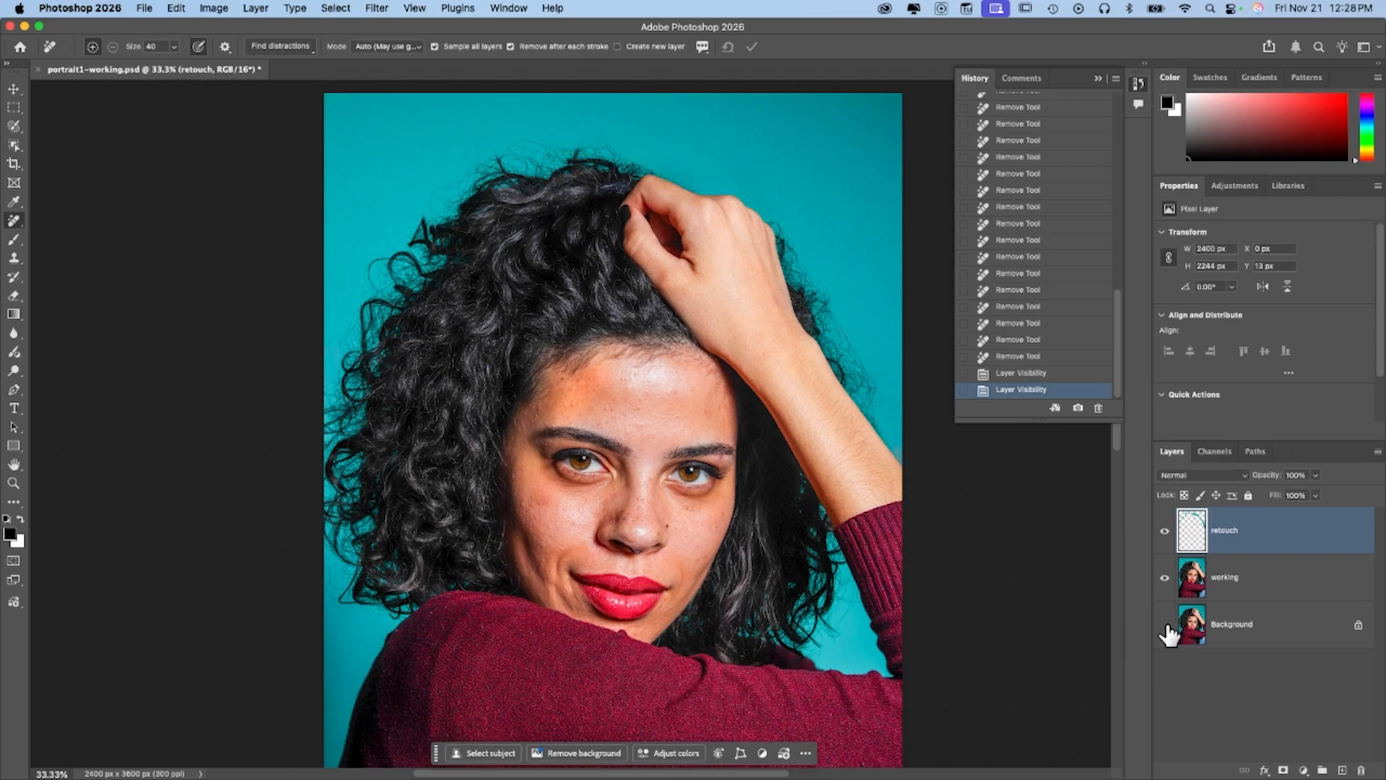
{"action": "left_click", "coordinate": [1164, 625], "text": "alt"}
{"action": "left_click", "coordinate": [1164, 625], "text": "alt"}
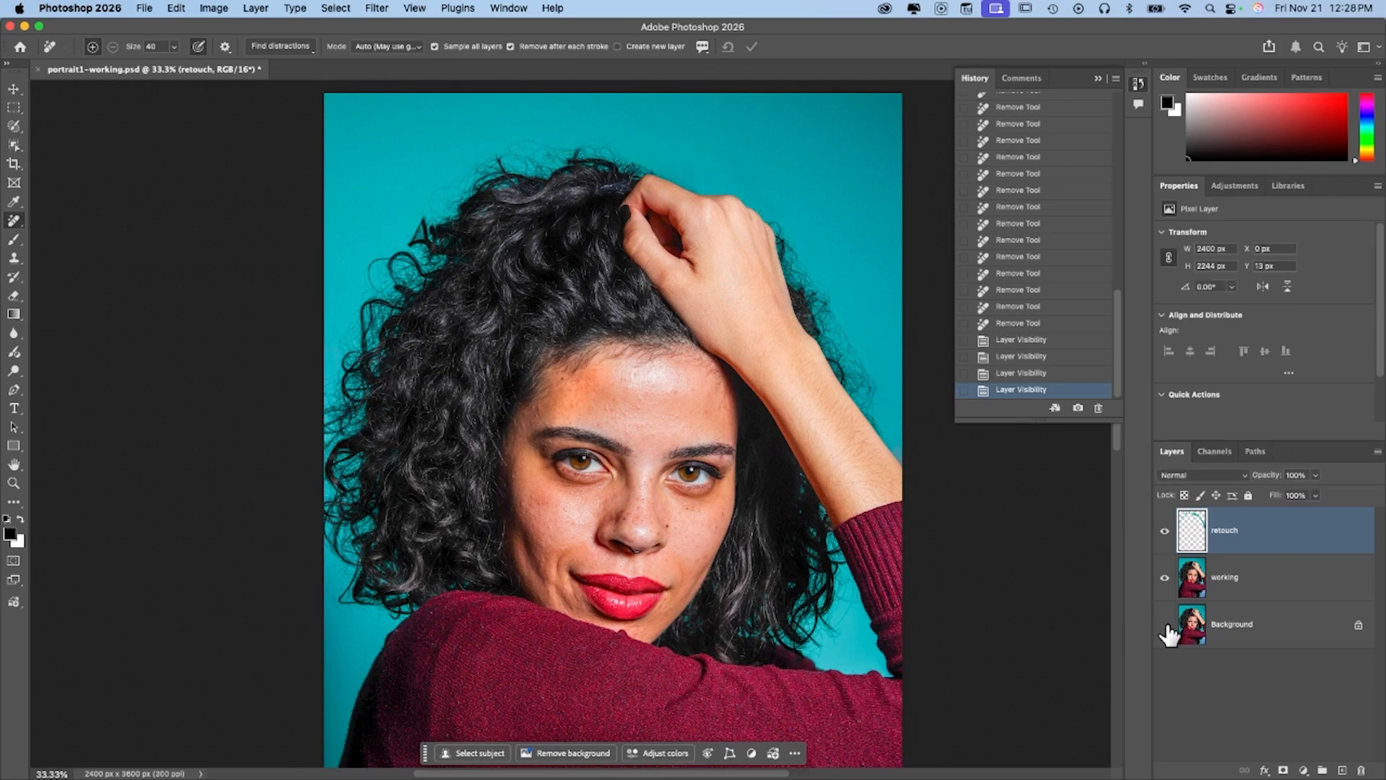
{"action": "left_click", "coordinate": [1164, 626], "text": "alt"}
{"action": "left_click", "coordinate": [1164, 625], "text": "alt"}
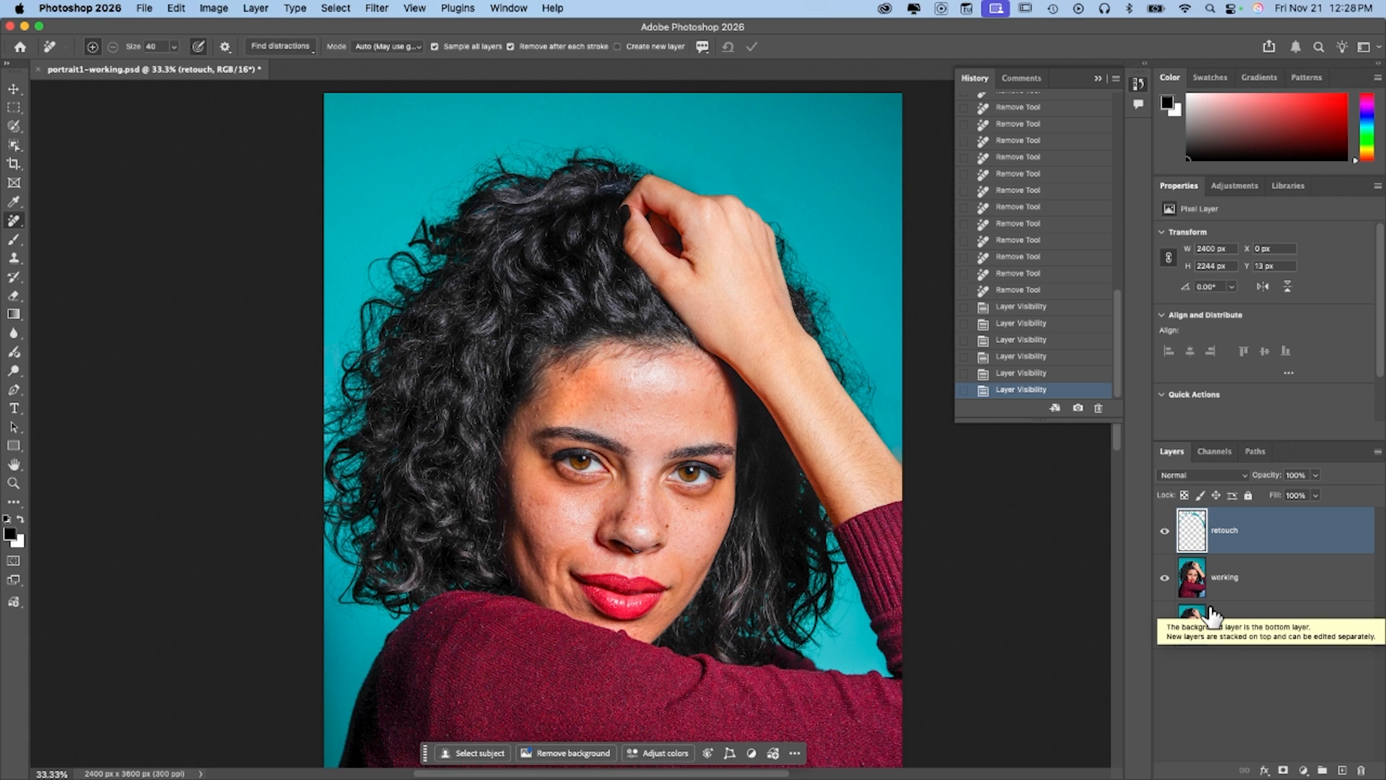
- Duplicate the working layer twice using Layer Via Copy
{"action": "left_click", "coordinate": [1195, 586]}
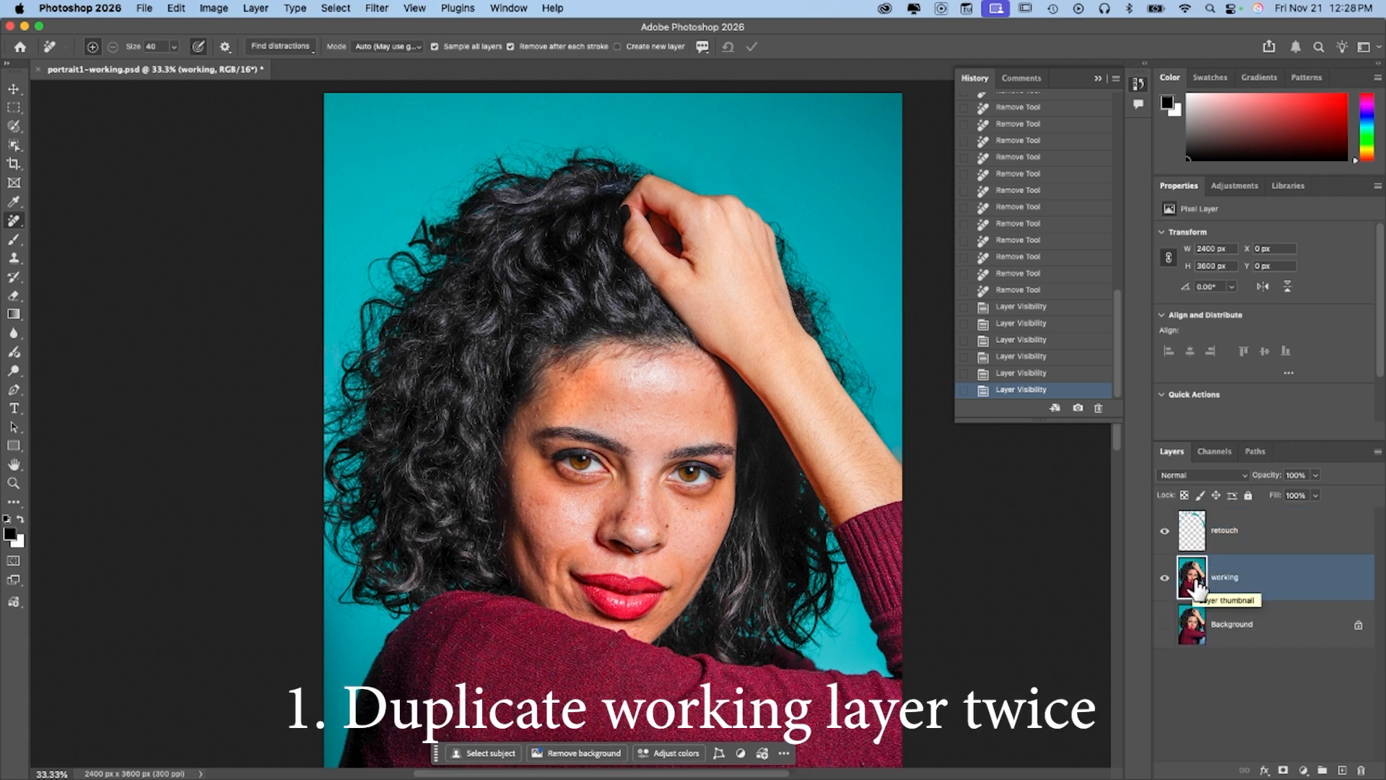
{"action": "left_click", "coordinate": [254, 9]}
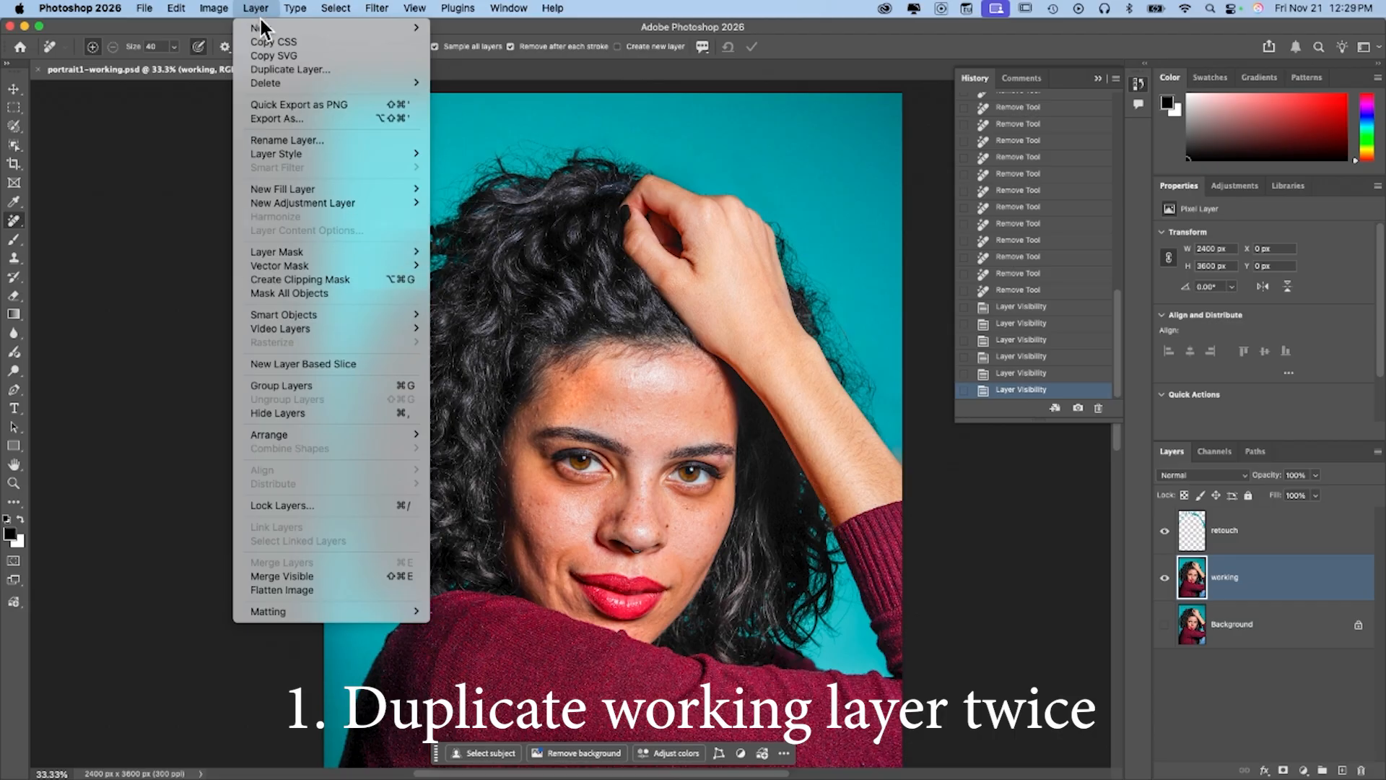
{"action": "mouse_move", "coordinate": [260, 26]}
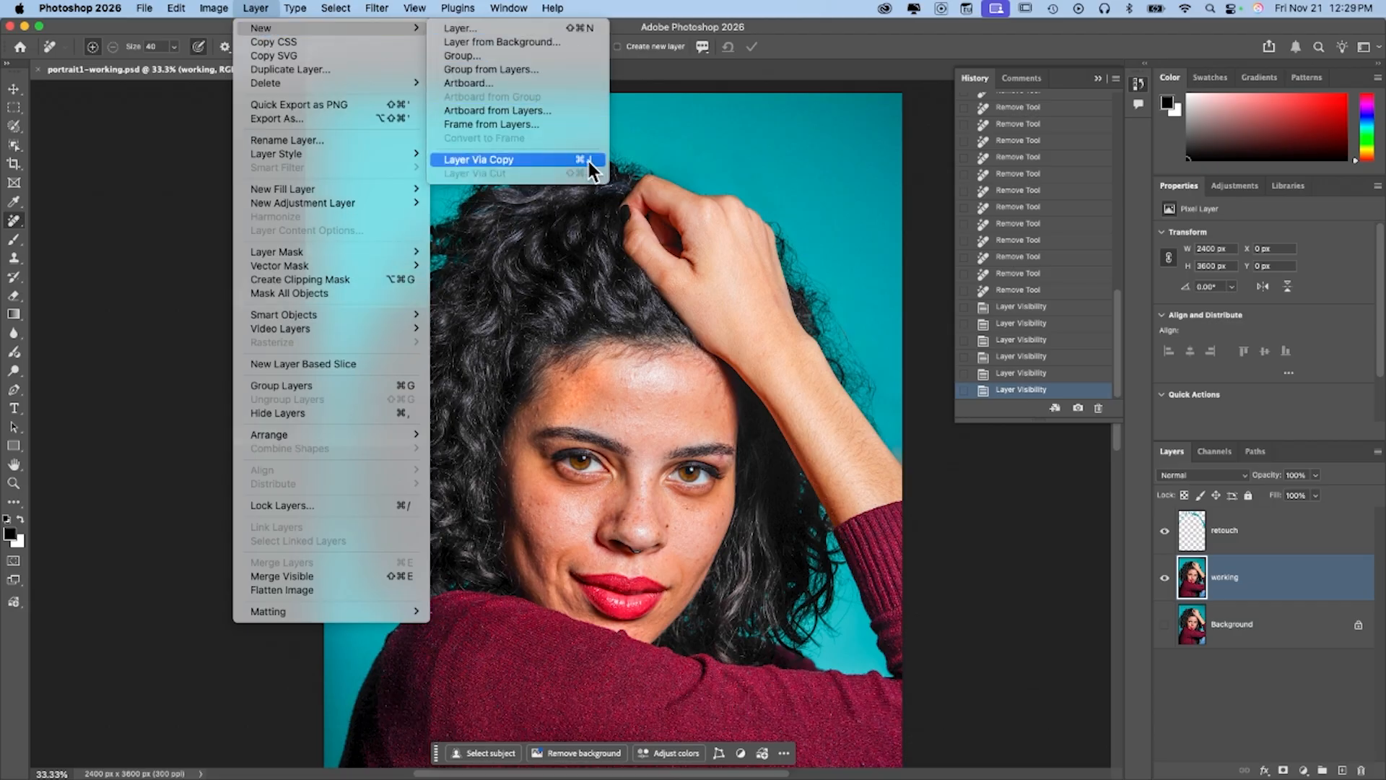
{"action": "left_click", "coordinate": [510, 159]}
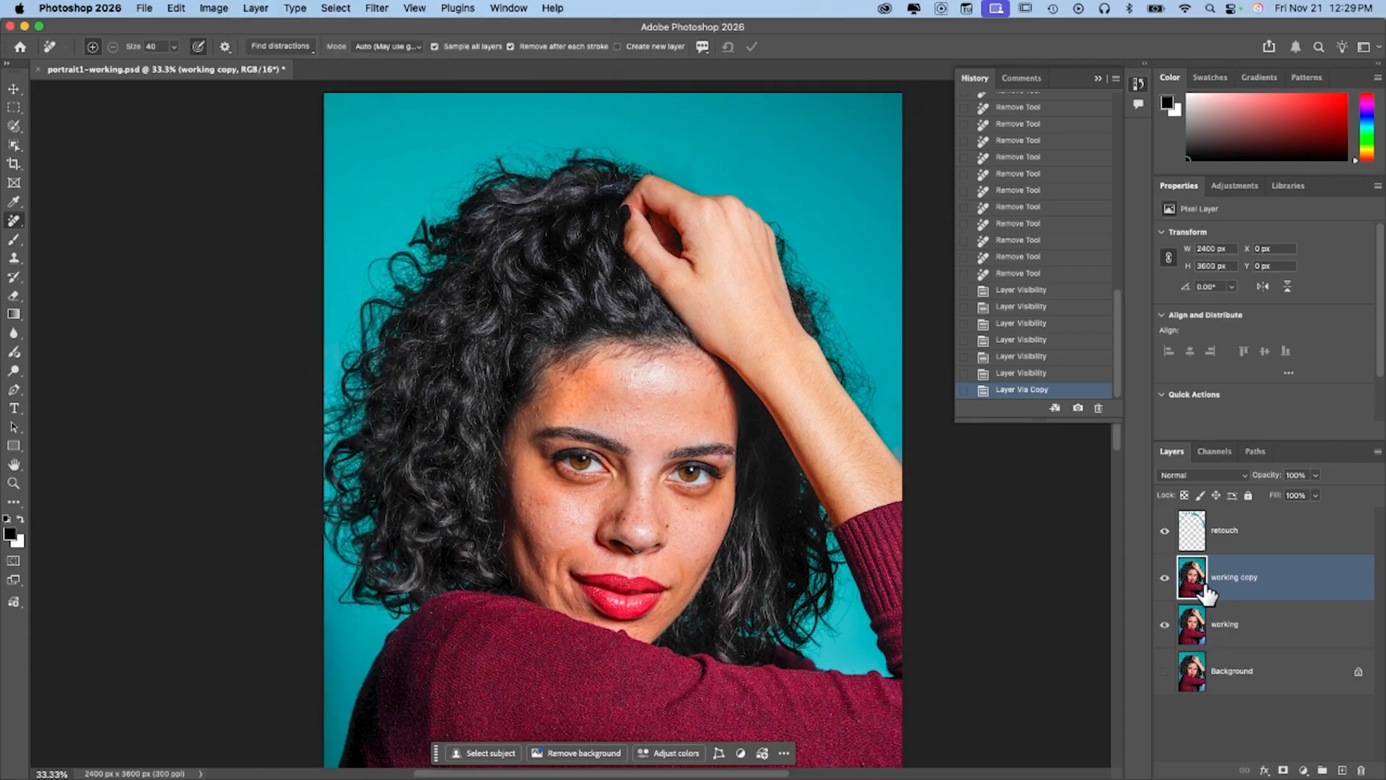
{"action": "key", "text": "super+j"}
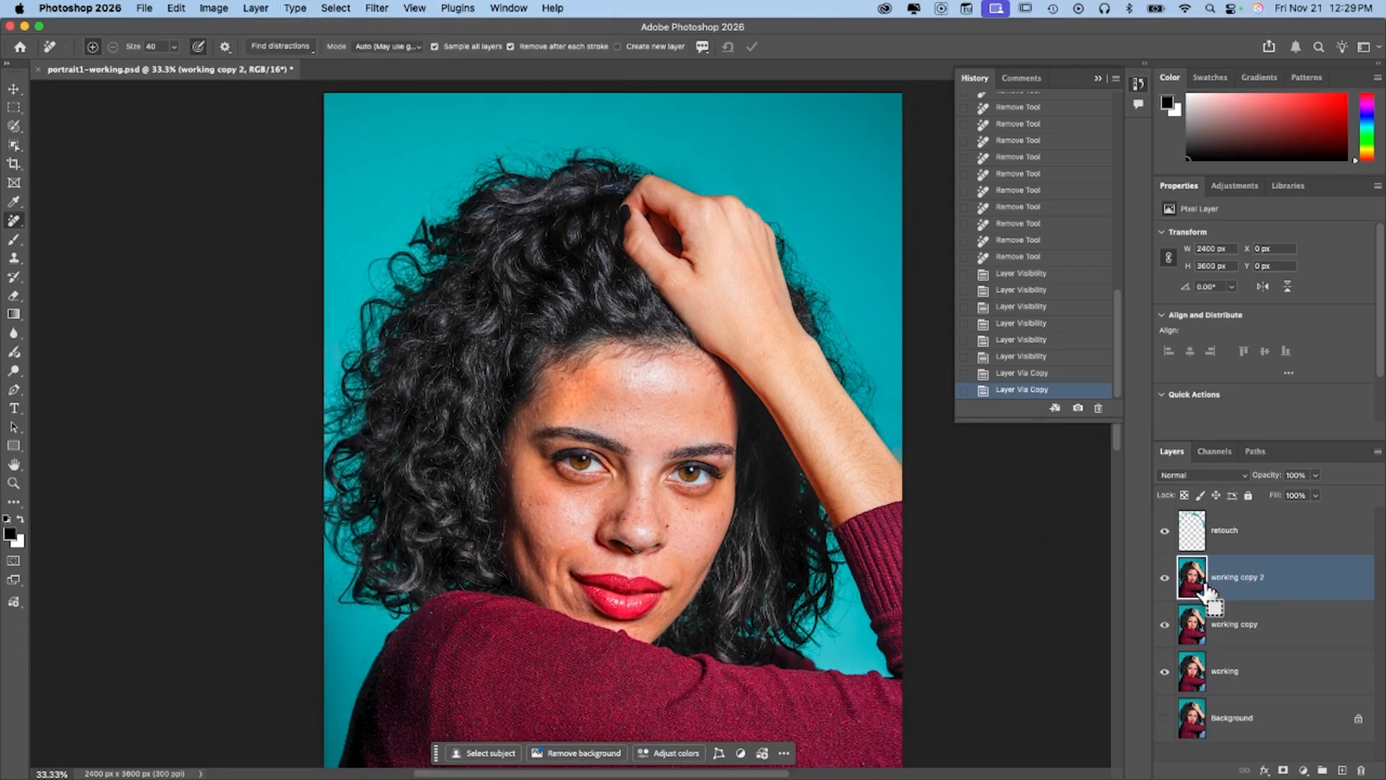
- Rename the upper copy of the working layer to high and the lower copy to low
{"action": "double_click", "coordinate": [1237, 577]}
{"action": "type", "text": "high"}
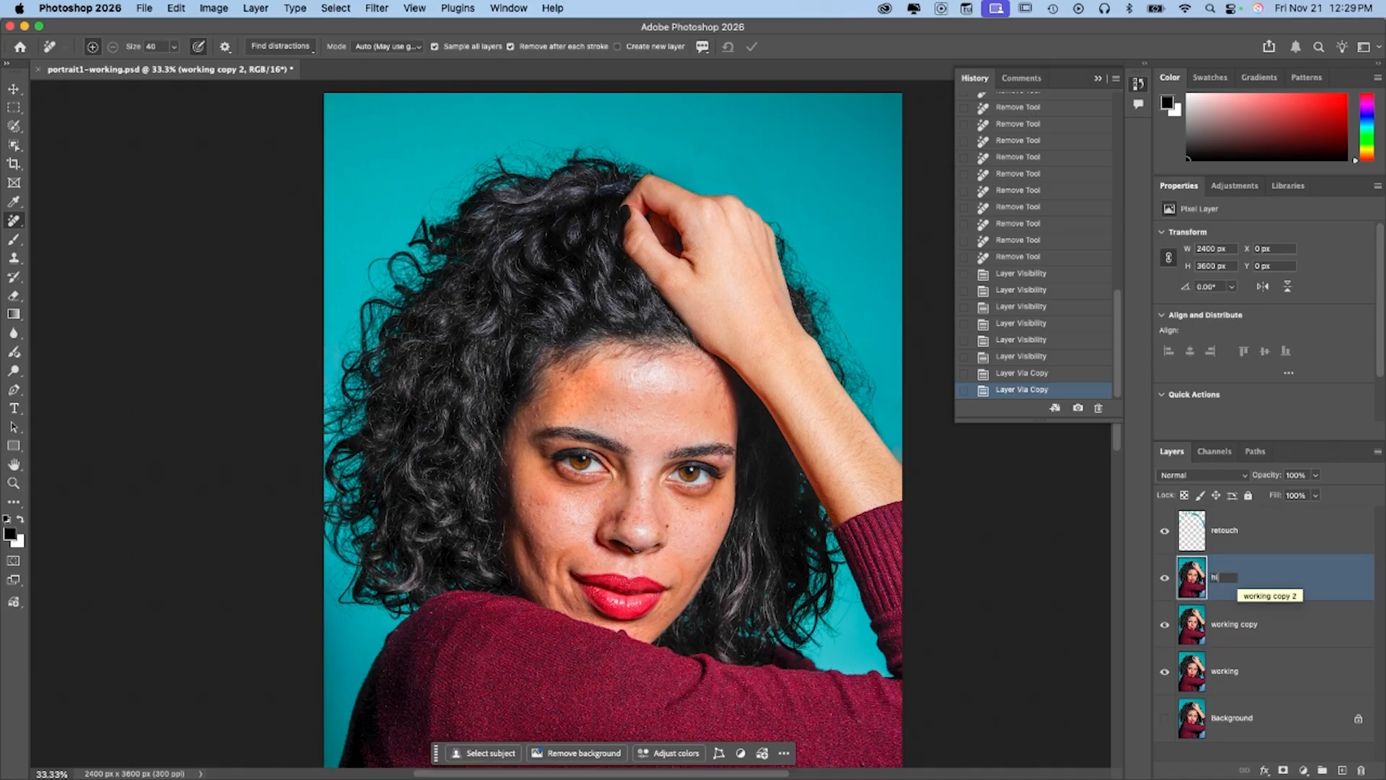
{"action": "double_click", "coordinate": [1225, 624]}
{"action": "type", "text": "low"}
{"action": "key", "text": "Return"}
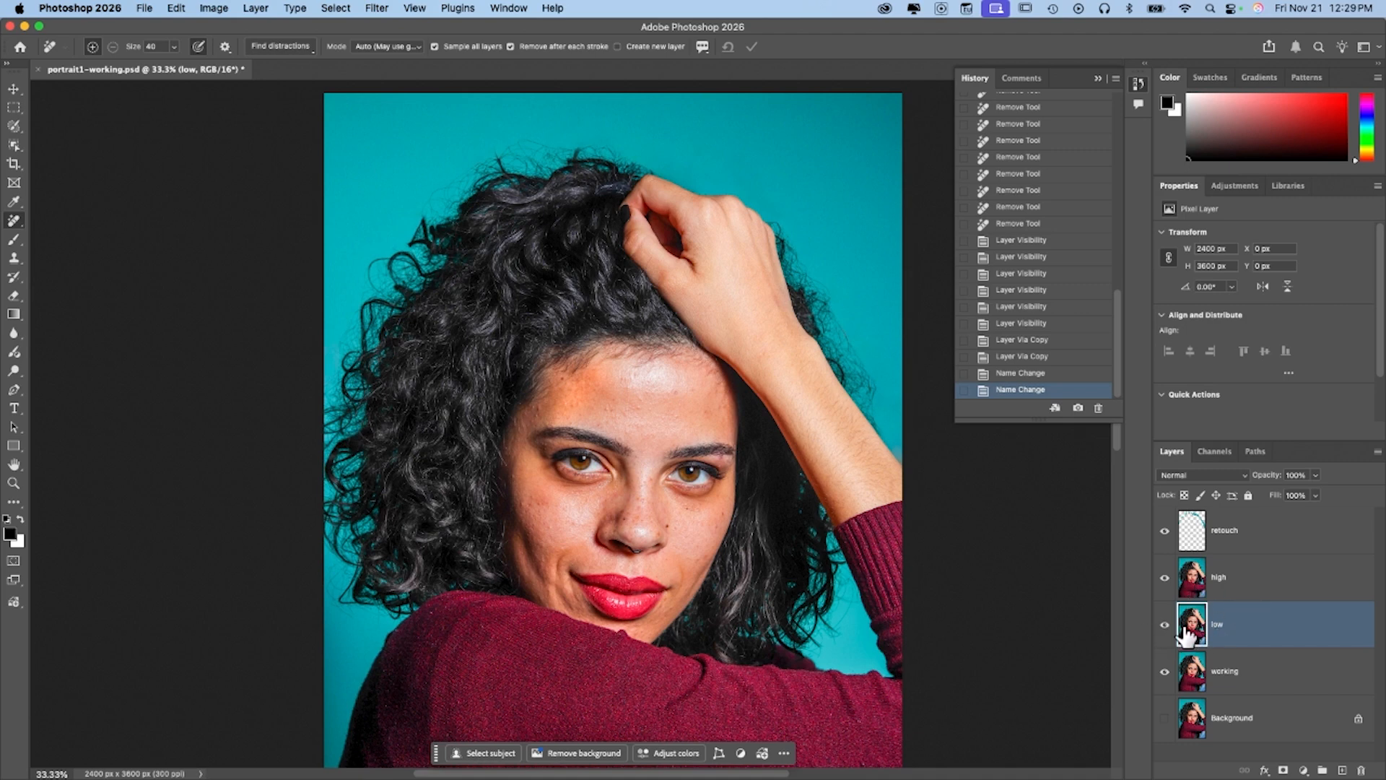
- Hide the high layer while keeping the low layer selected
{"action": "left_click", "coordinate": [1165, 578]}
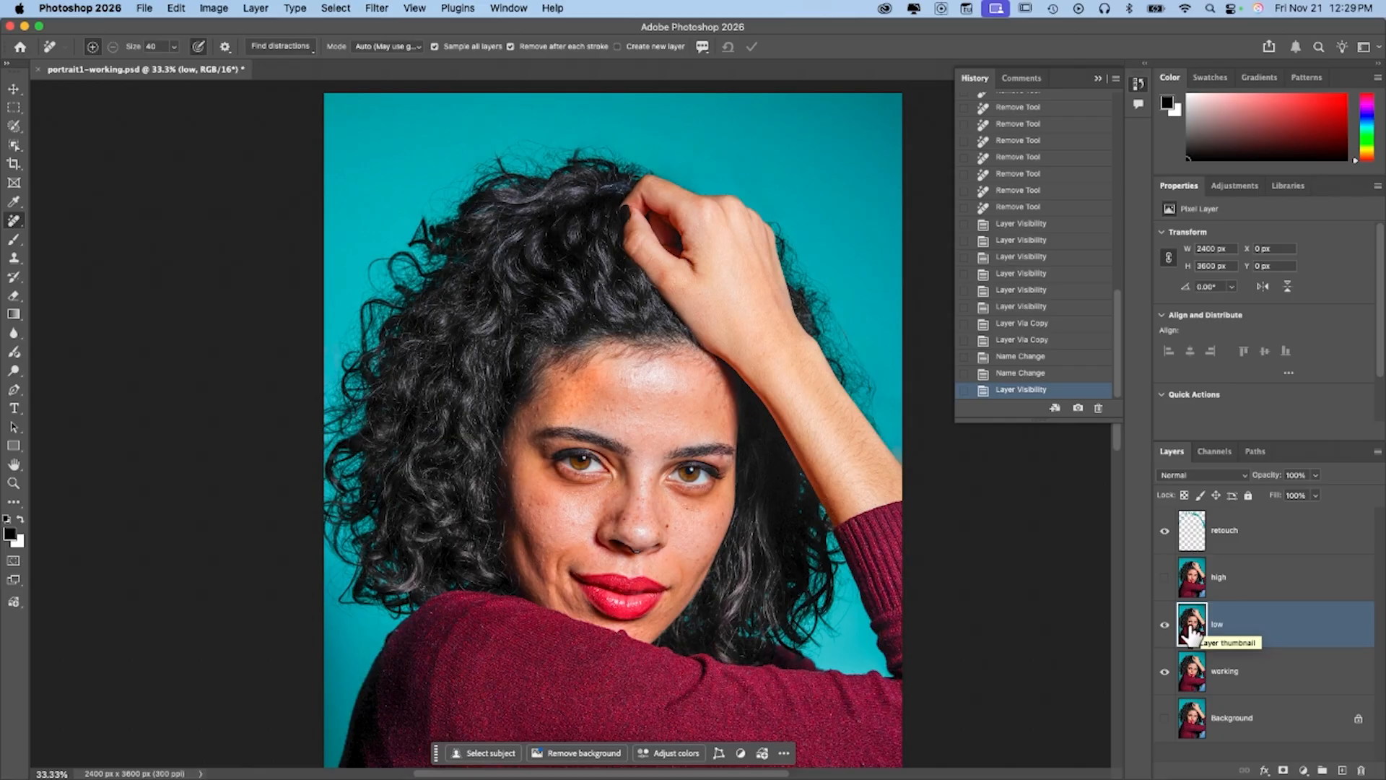
{"action": "left_click", "coordinate": [1164, 578]}
{"action": "left_click", "coordinate": [1164, 578]}
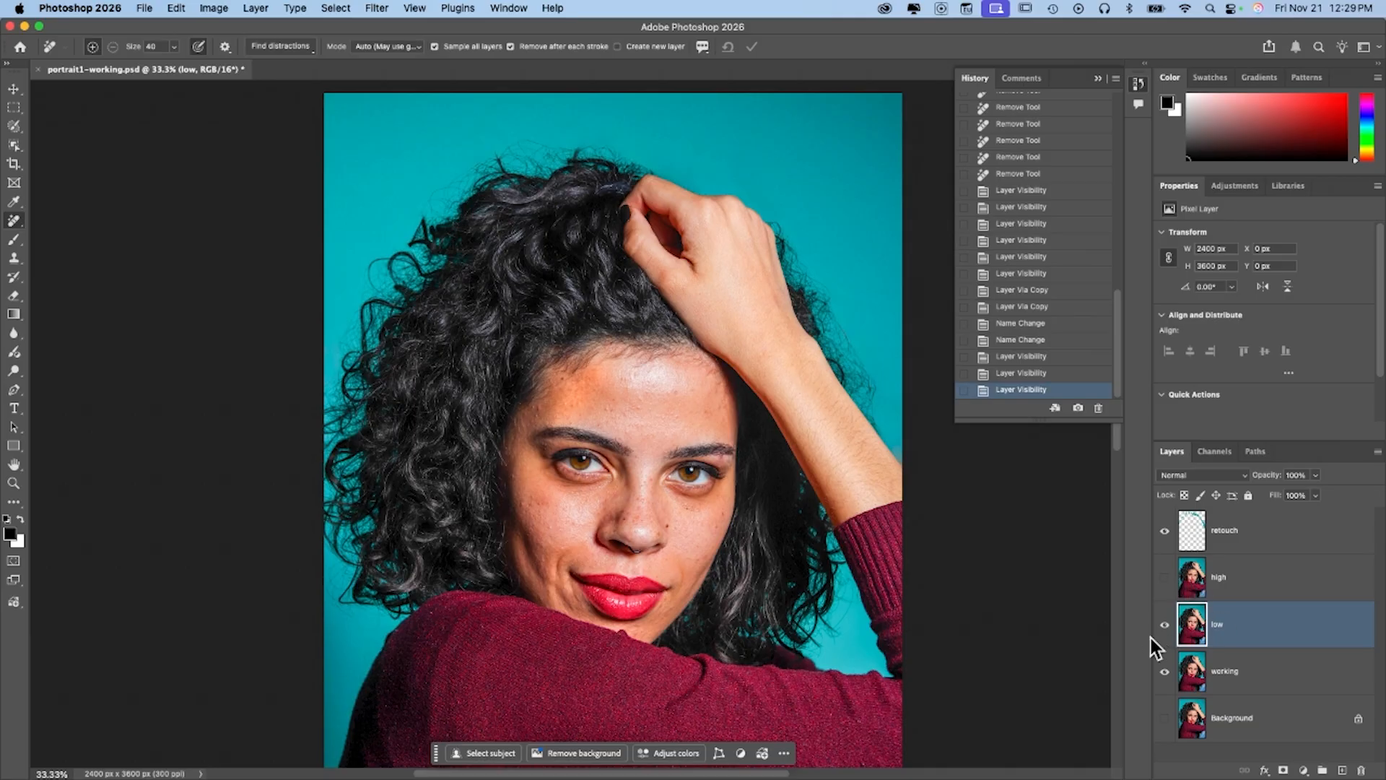
- Apply a Gaussian Blur with an 8-pixel radius to the low layer, comparing the preview on and off
{"action": "left_click", "coordinate": [372, 8]}
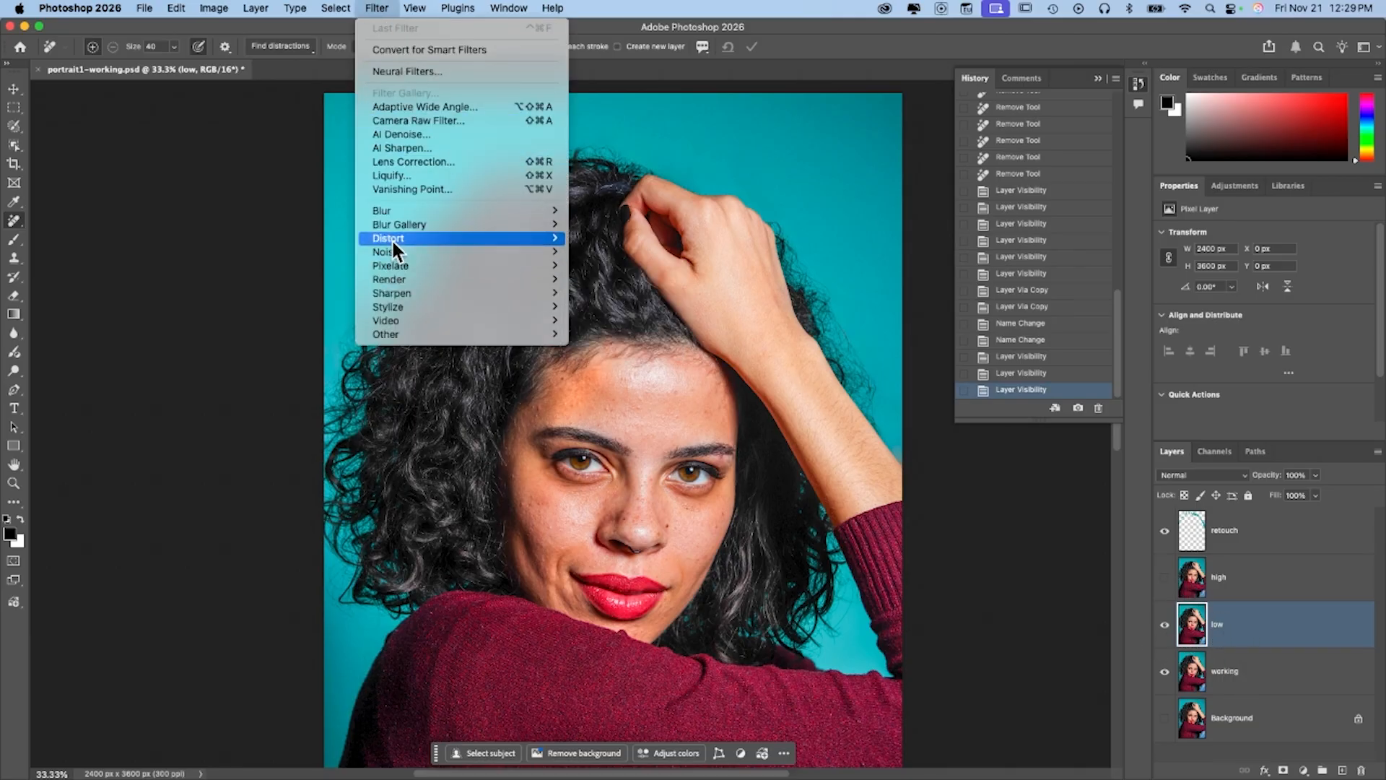
{"action": "mouse_move", "coordinate": [395, 213]}
{"action": "left_click", "coordinate": [625, 264]}
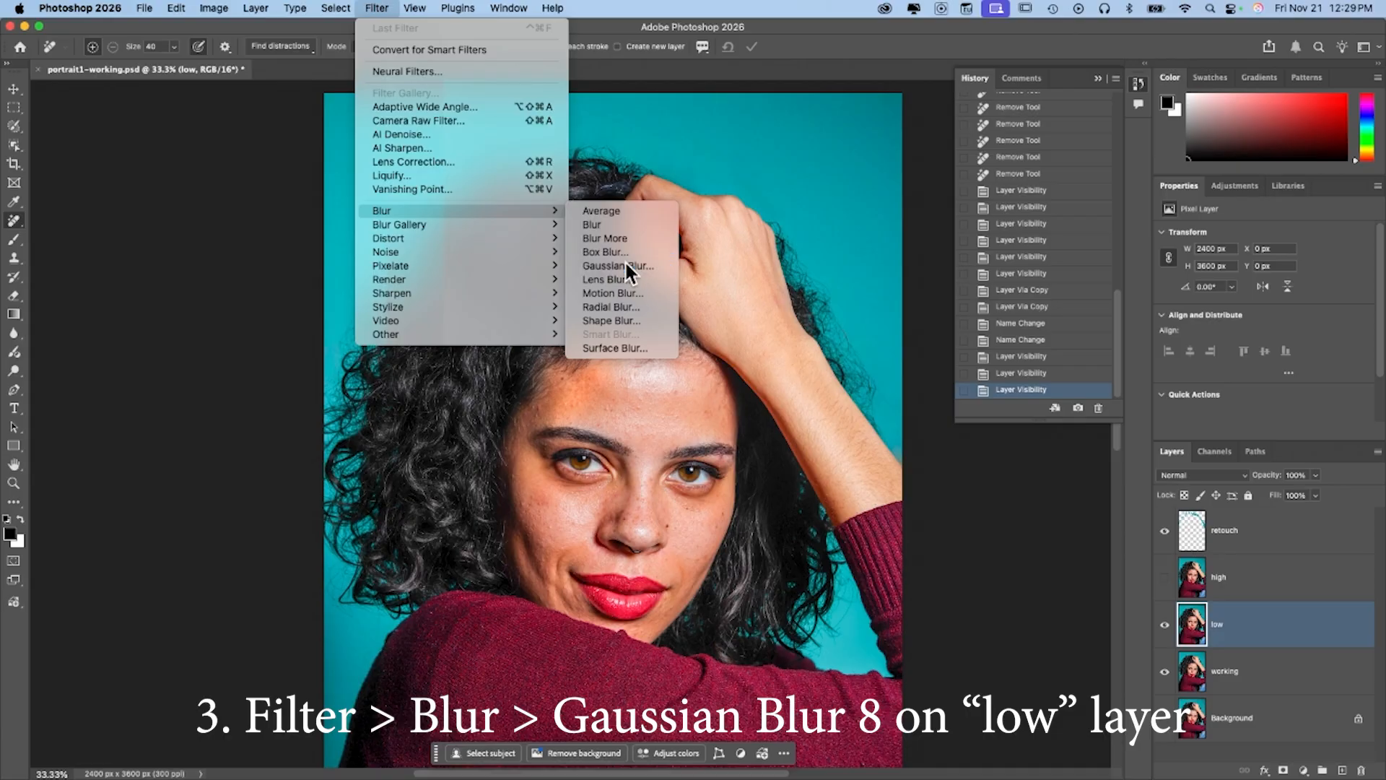
{"action": "type", "text": "8"}
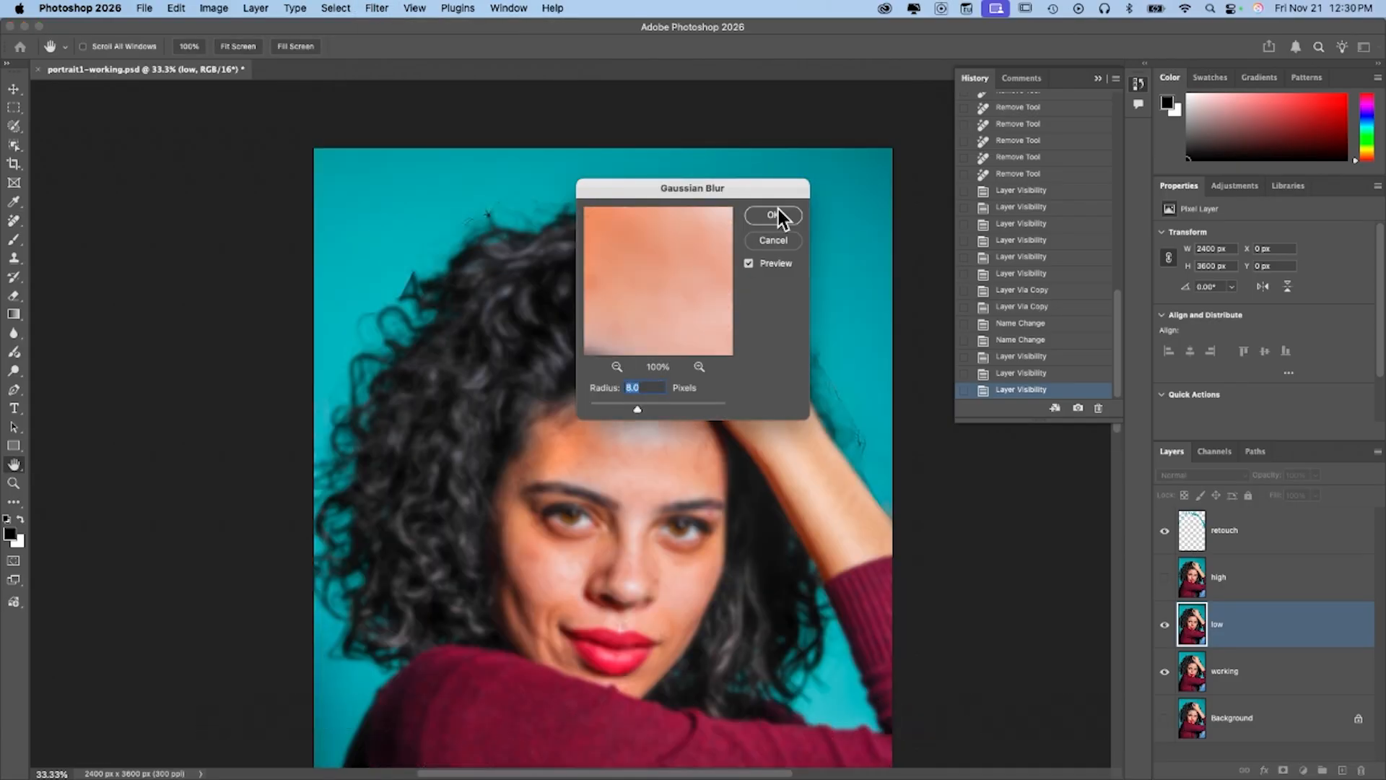
{"action": "left_click", "coordinate": [752, 266]}
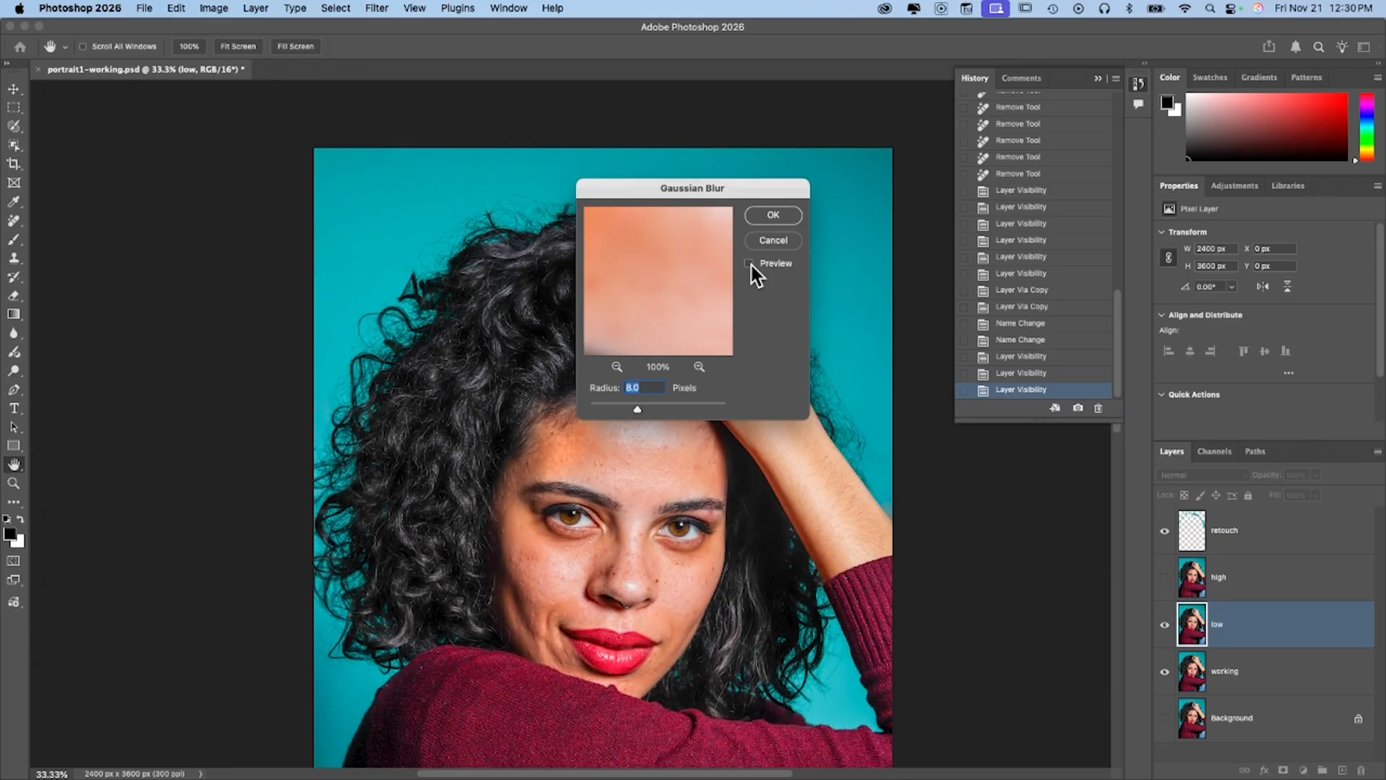
{"action": "left_click", "coordinate": [751, 264]}
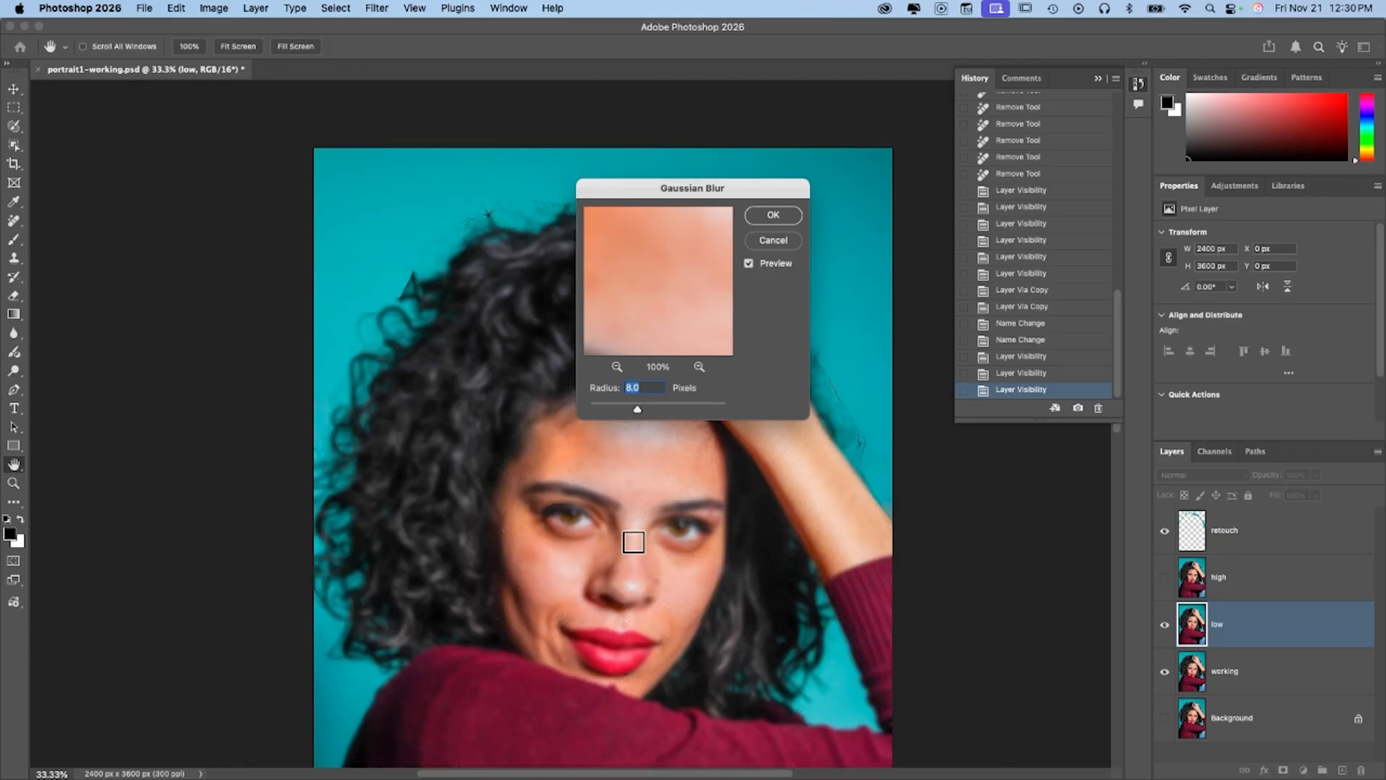
{"action": "left_click", "coordinate": [781, 212]}
{"action": "scroll", "coordinate": [596, 580], "scroll_direction": "down", "scroll_amount": 3}
{"action": "scroll", "coordinate": [595, 579], "scroll_direction": "right", "scroll_amount": 2}
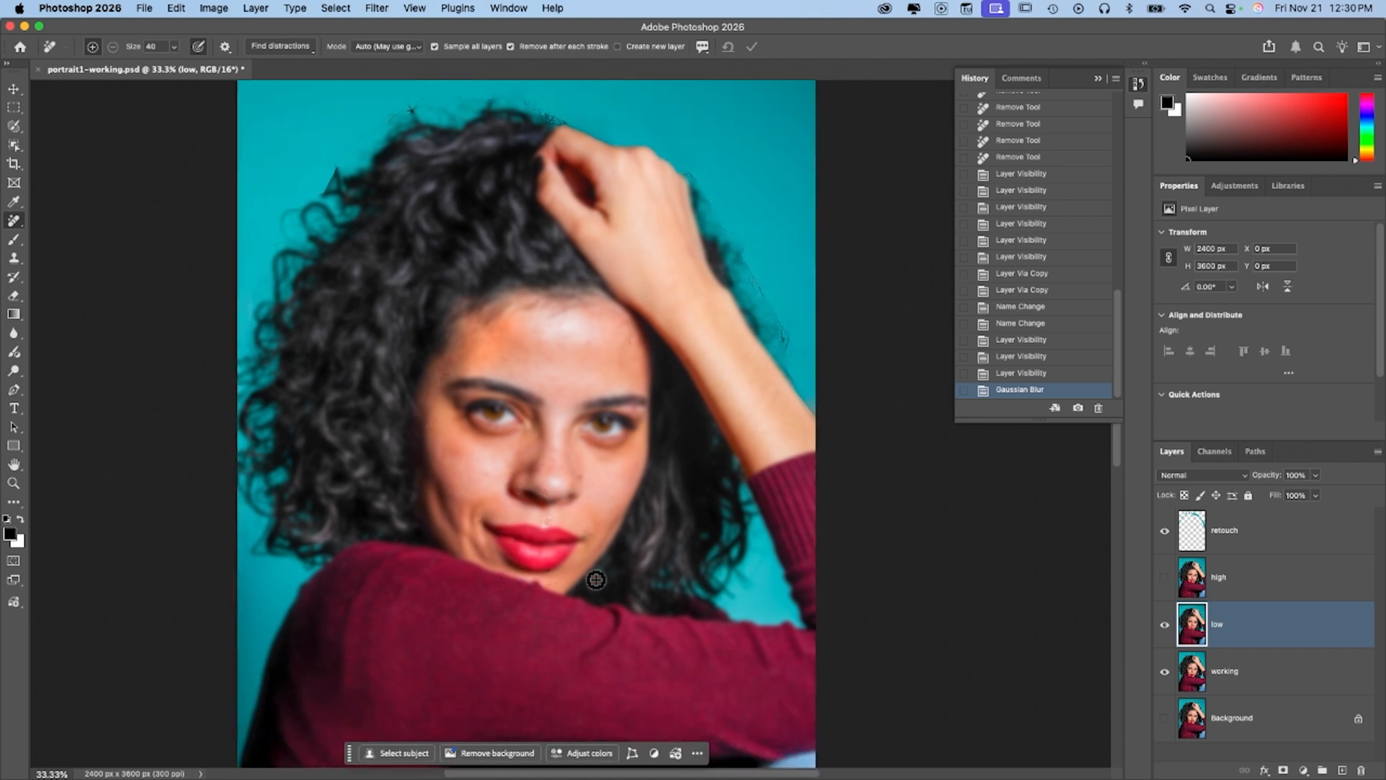
- Make the high layer visible again and select it
{"action": "left_click", "coordinate": [1164, 578]}
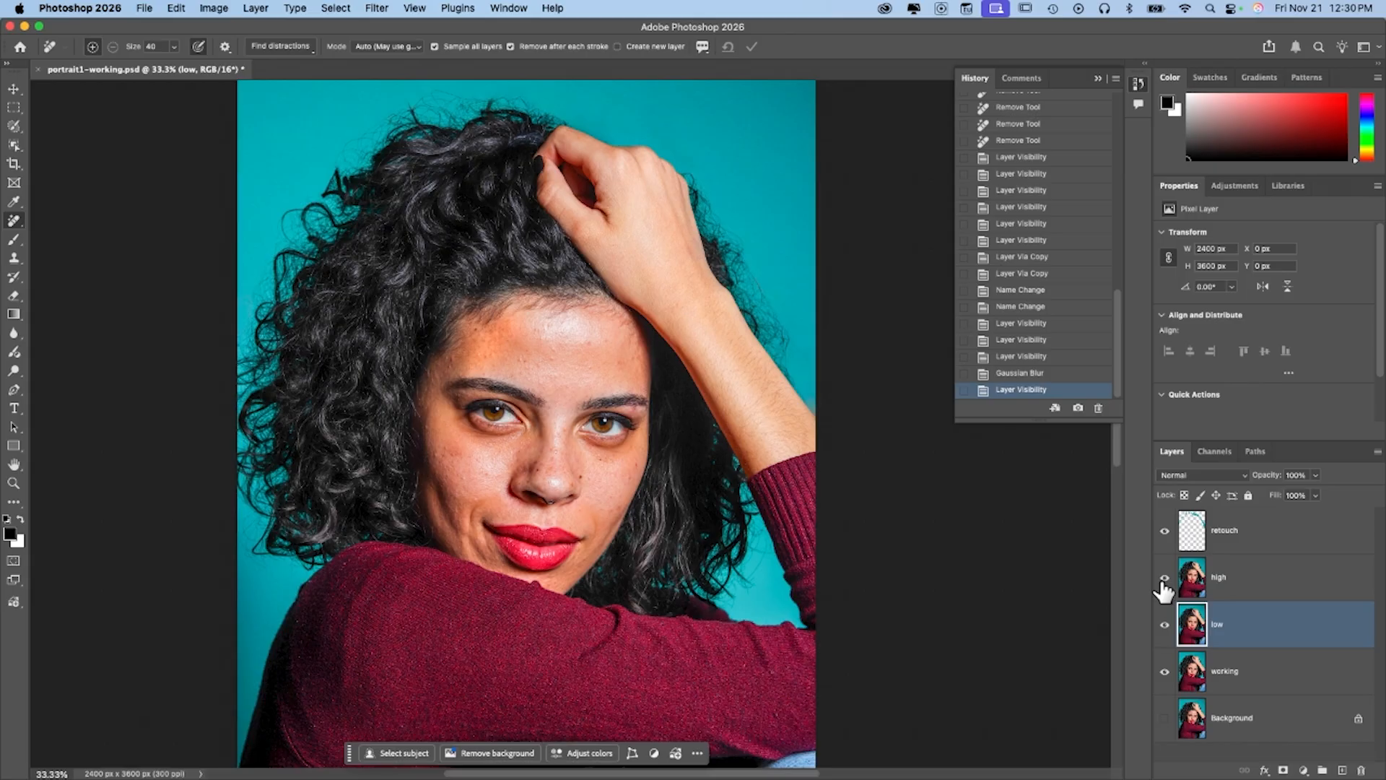
{"action": "left_click", "coordinate": [1191, 578]}
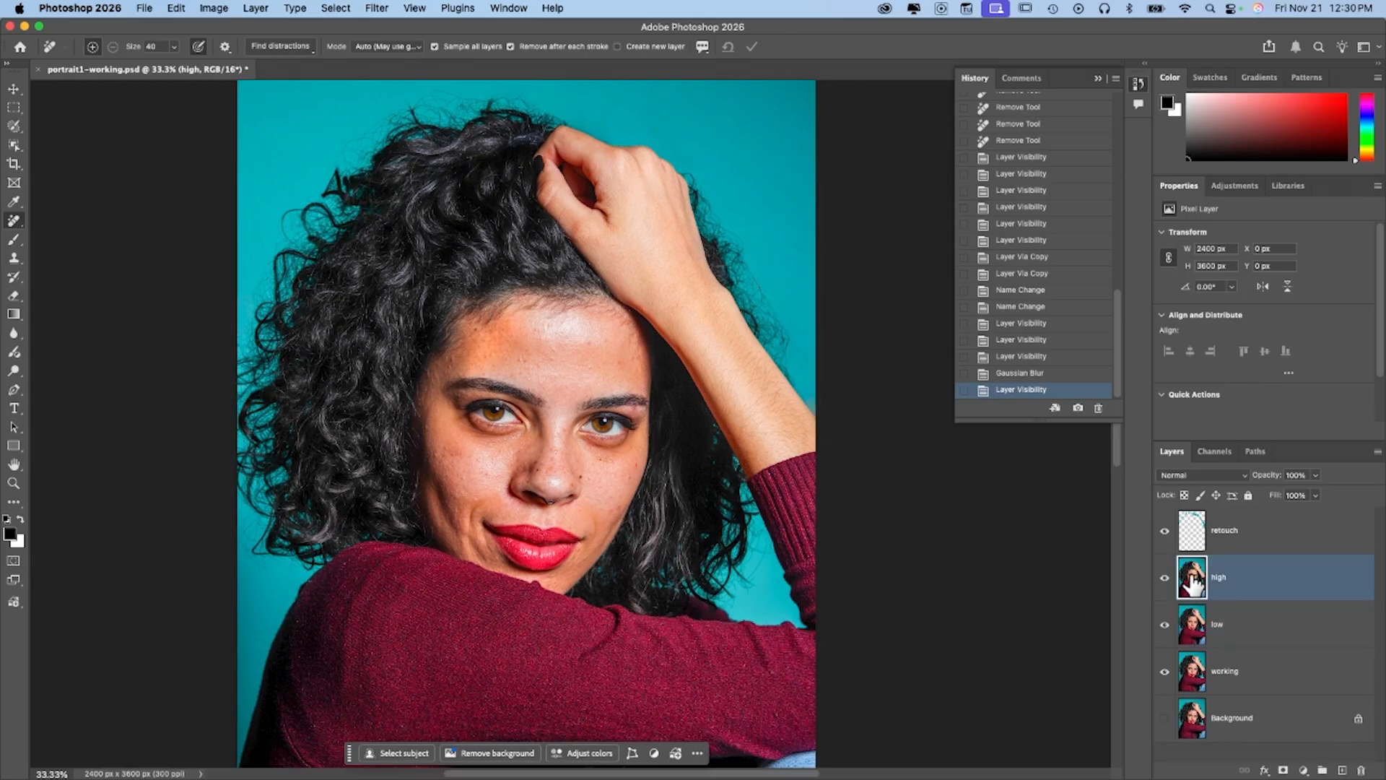
{"action": "left_click", "coordinate": [1218, 632]}
{"action": "left_click", "coordinate": [1165, 580]}
{"action": "left_click", "coordinate": [1165, 578]}
{"action": "left_click", "coordinate": [1220, 577]}
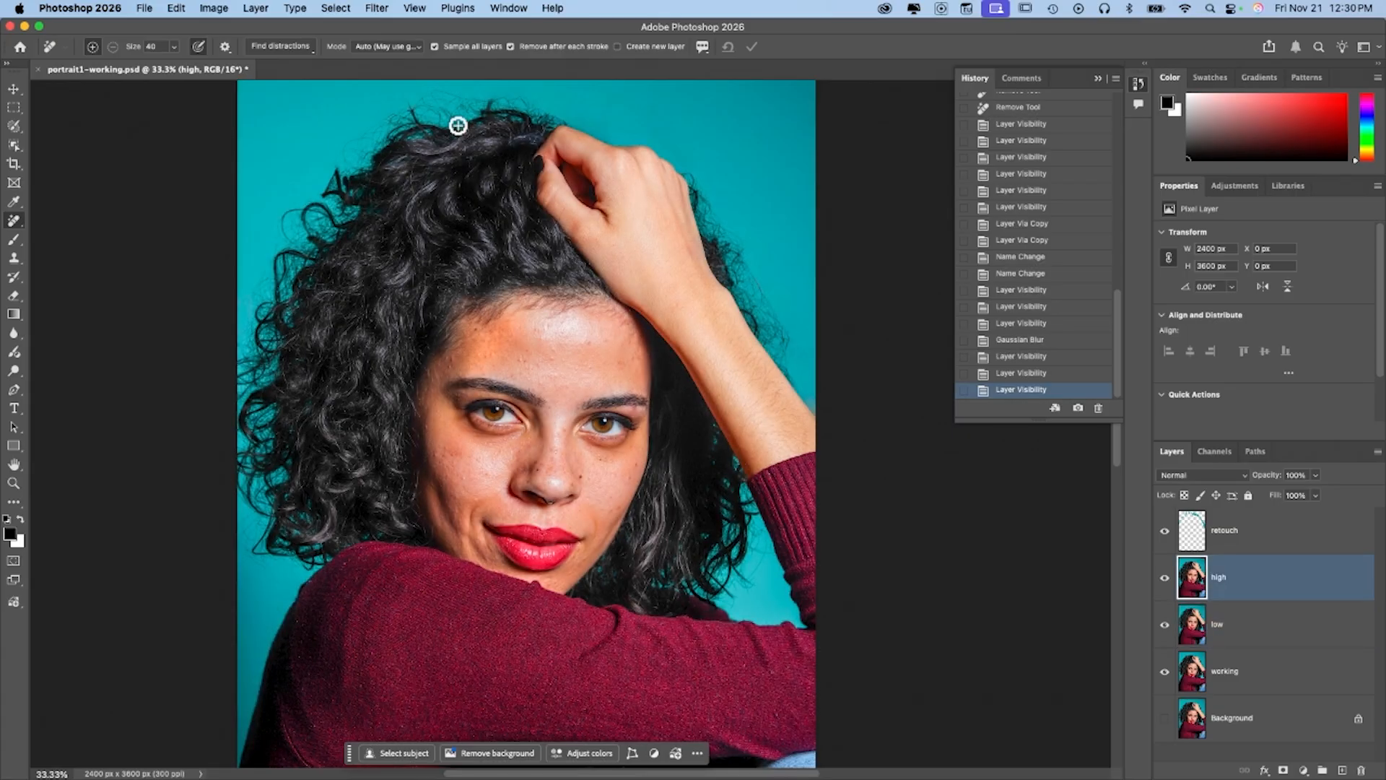
- Run Apply Image on the high layer with the low layer as source, Subtract blending, scale 2 and offset 128
{"action": "left_click", "coordinate": [214, 8]}
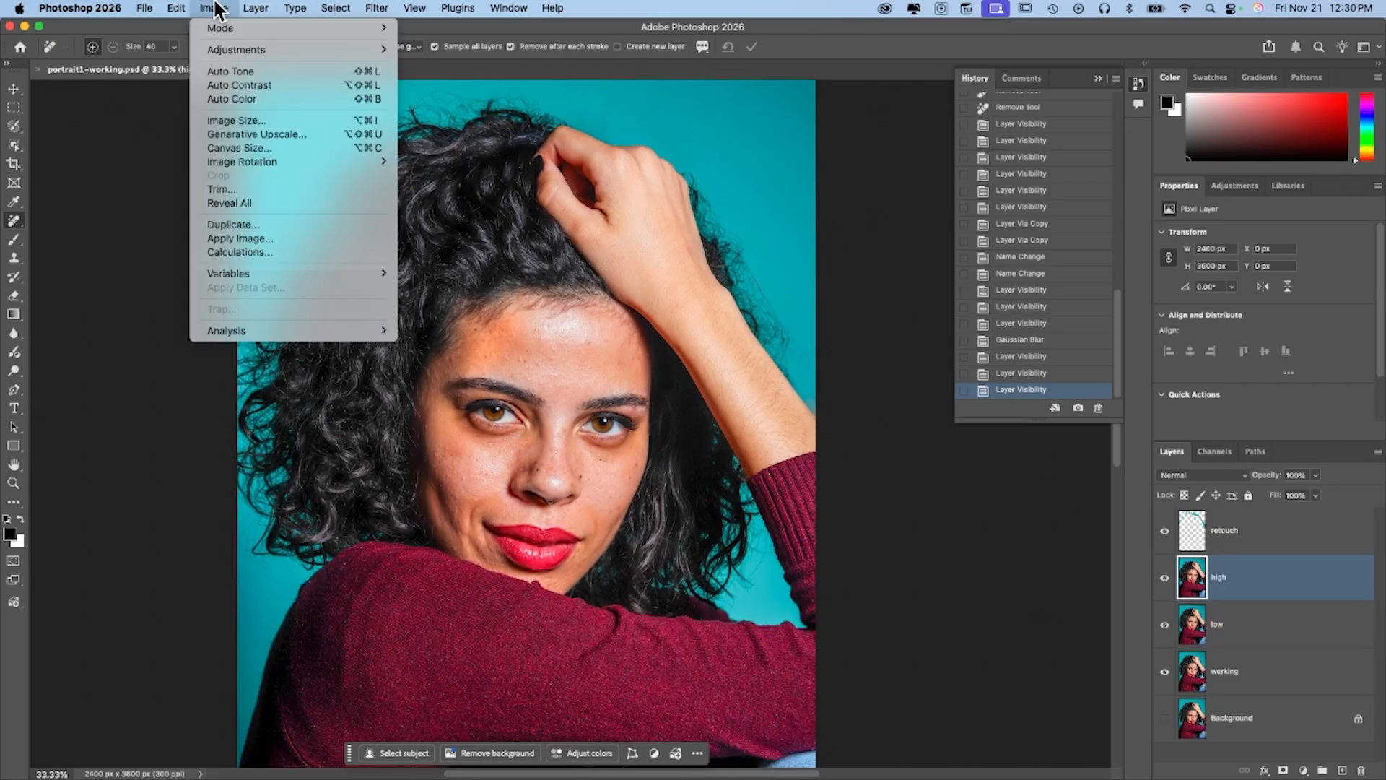
{"action": "left_click", "coordinate": [241, 235]}
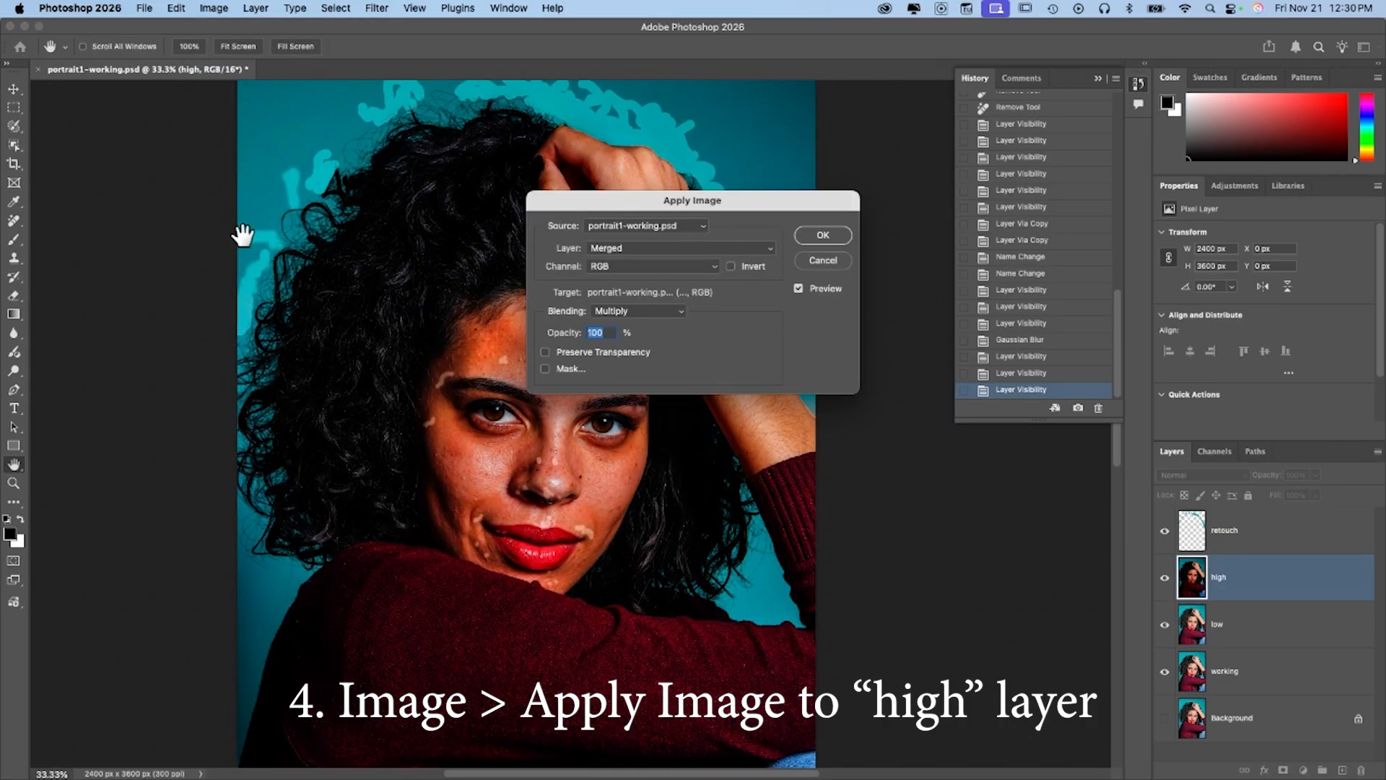
{"action": "left_click", "coordinate": [603, 248]}
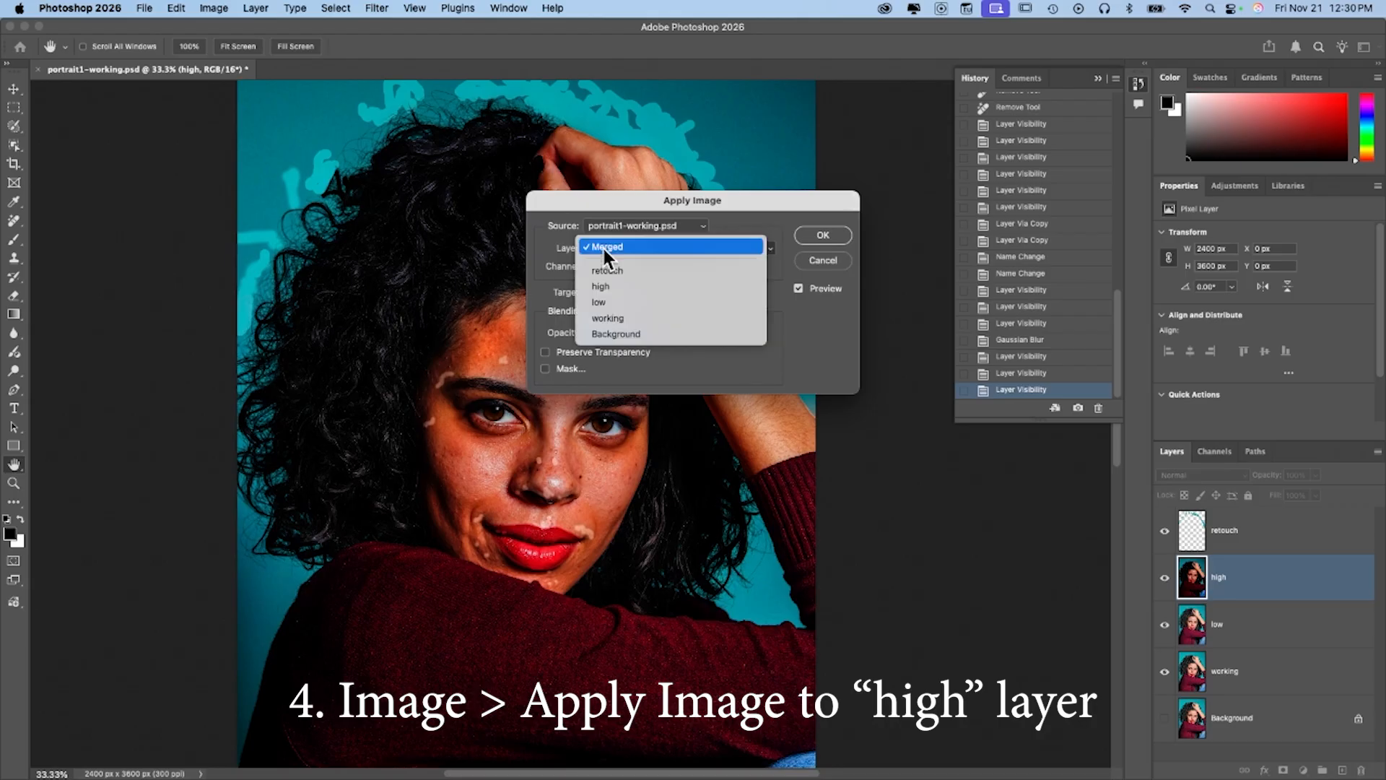
{"action": "left_click", "coordinate": [607, 301]}
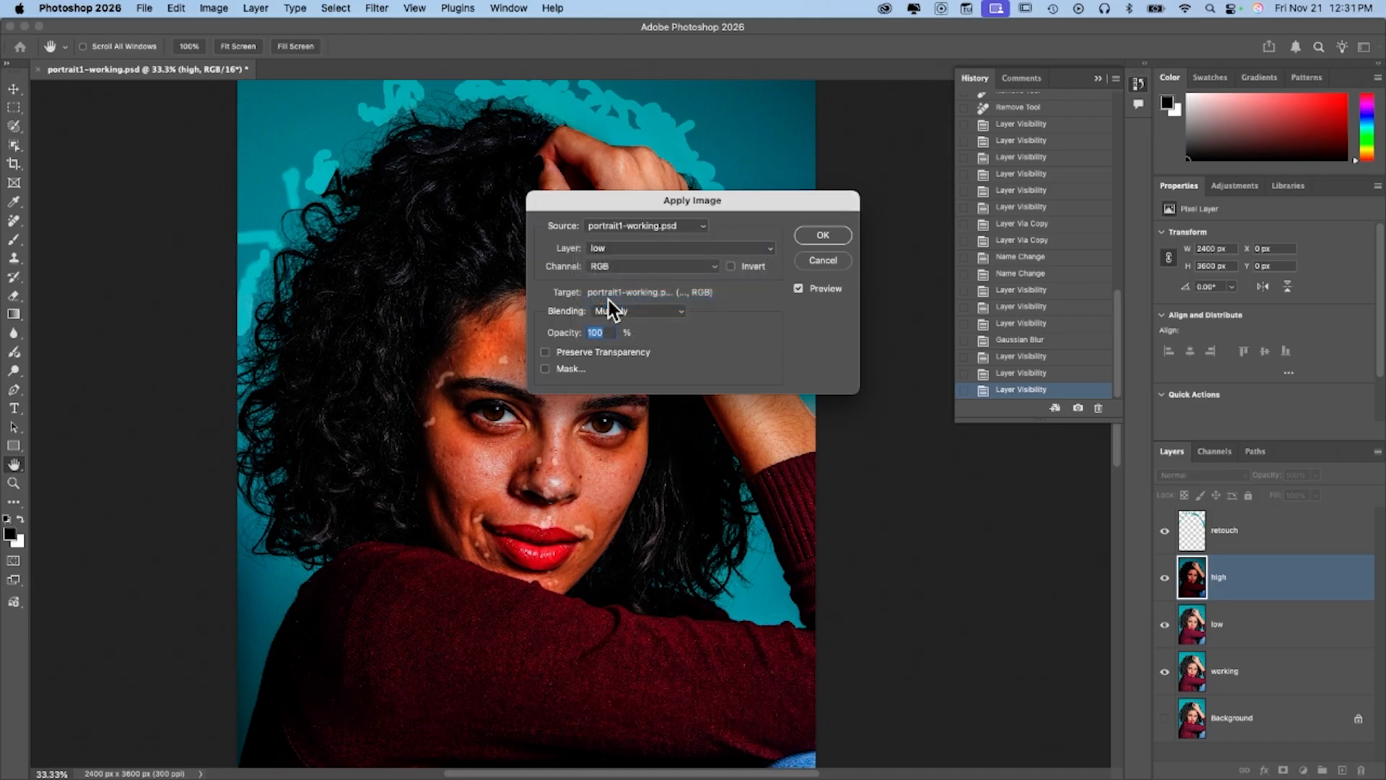
{"action": "left_click", "coordinate": [638, 309]}
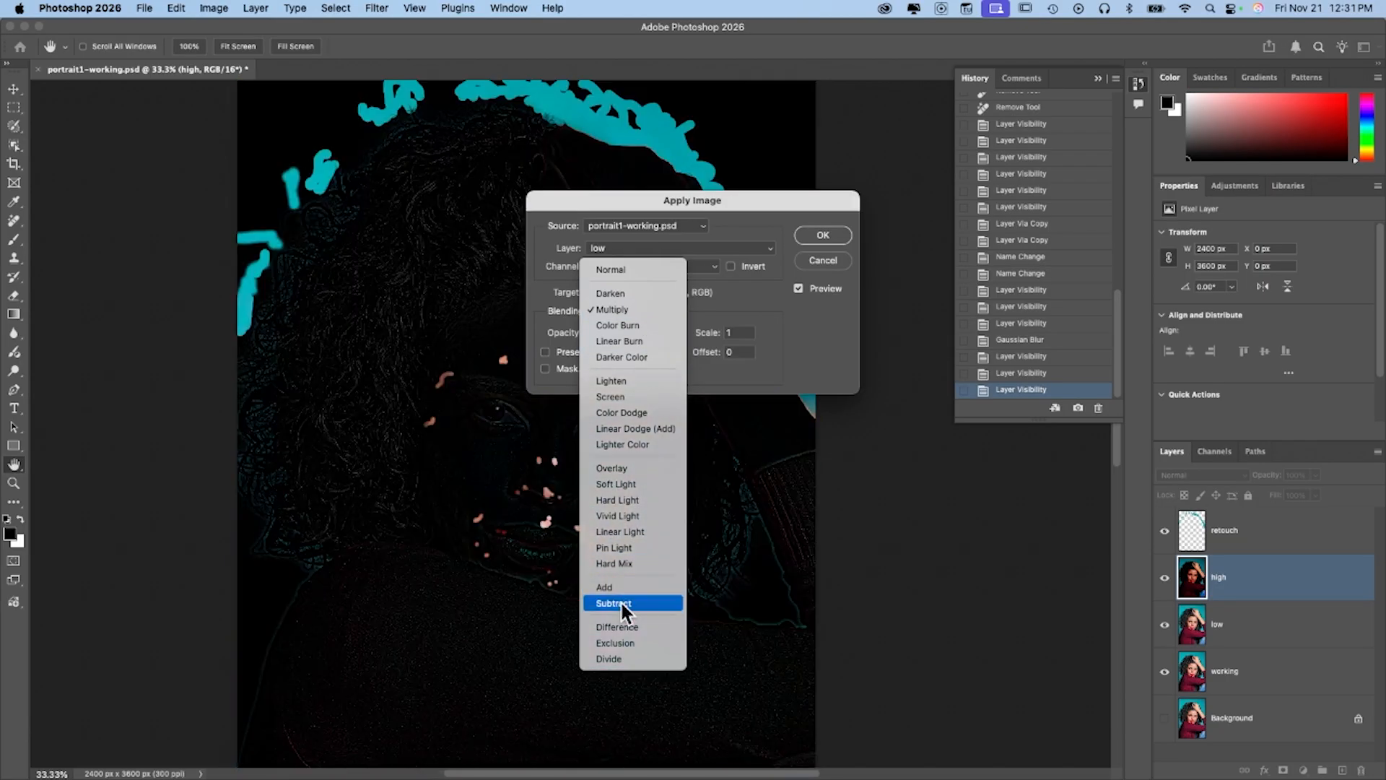
{"action": "left_click", "coordinate": [620, 602]}
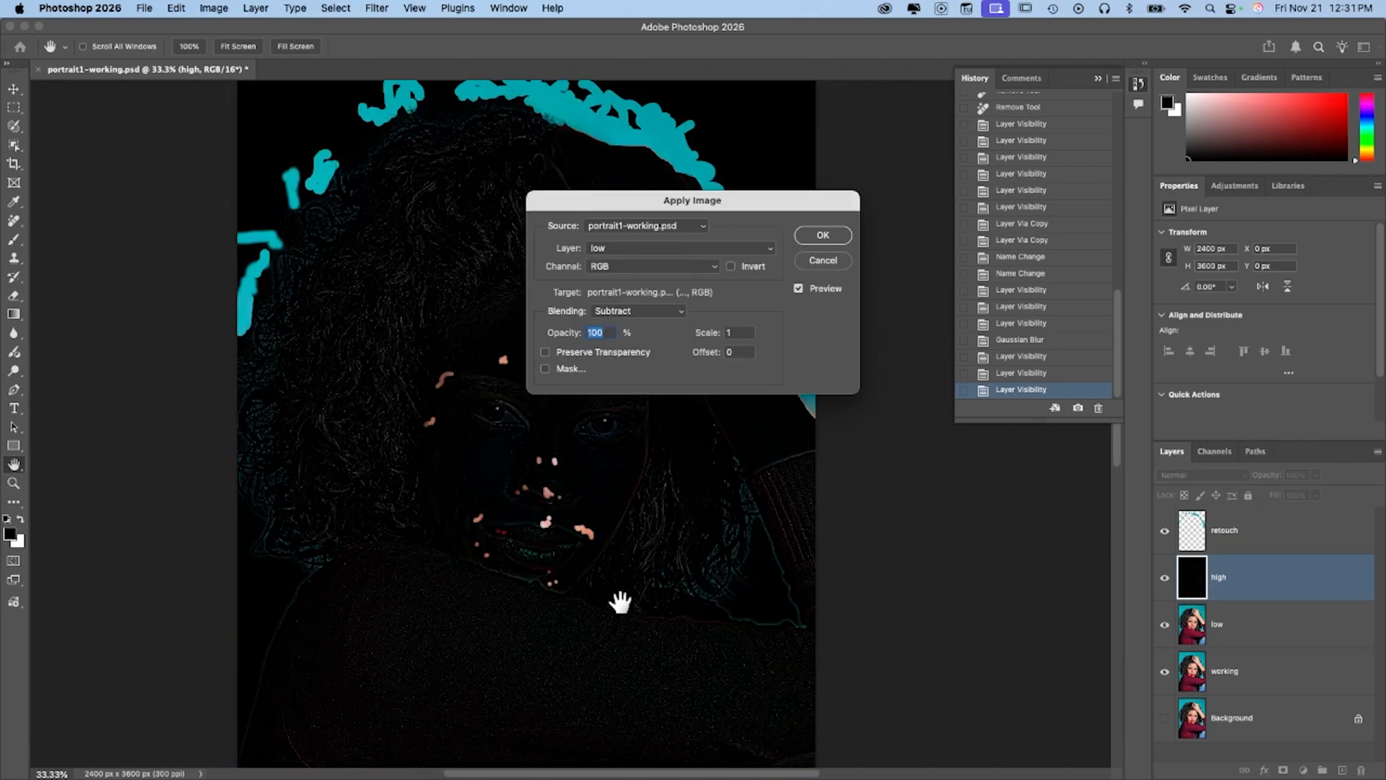
{"action": "left_click", "coordinate": [739, 334]}
{"action": "type", "text": "2"}
{"action": "key", "text": "Tab"}
{"action": "type", "text": "128"}
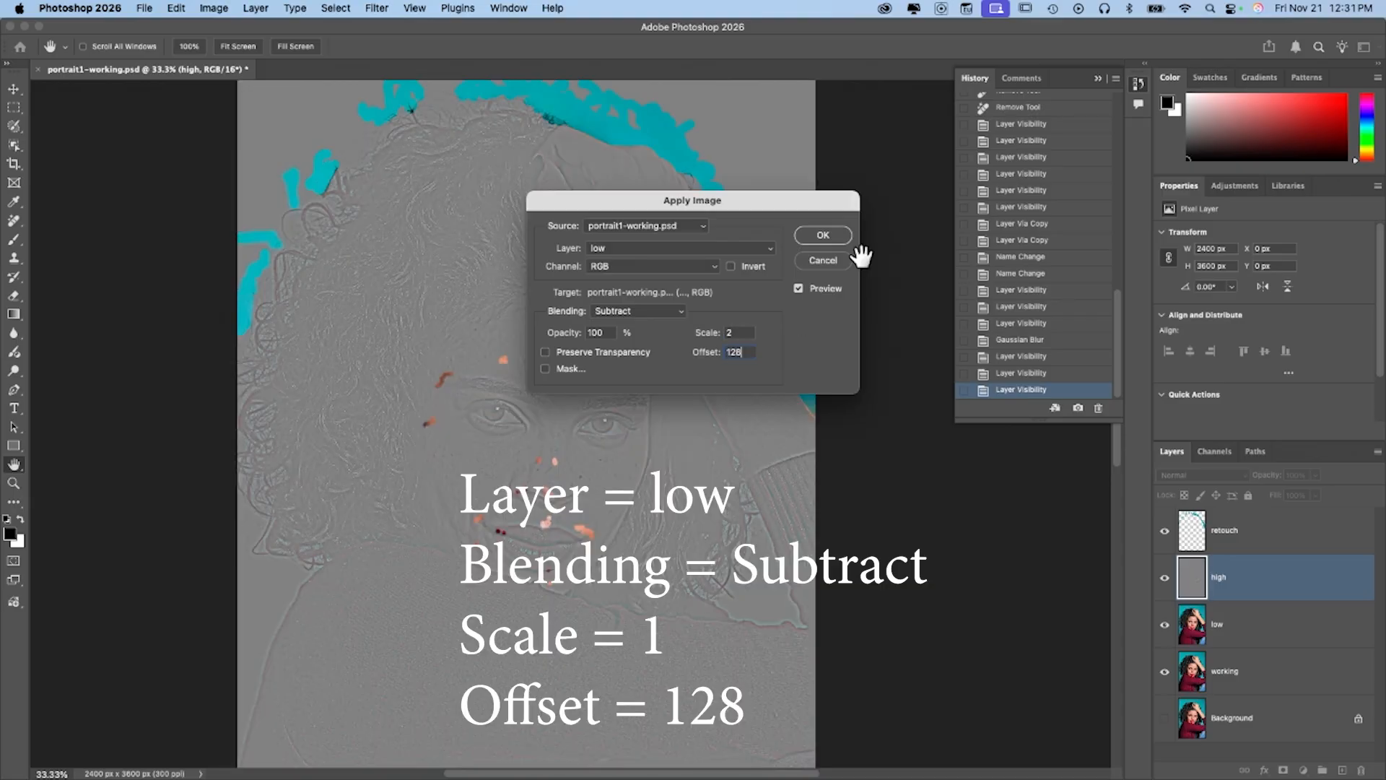
{"action": "left_click", "coordinate": [826, 235]}
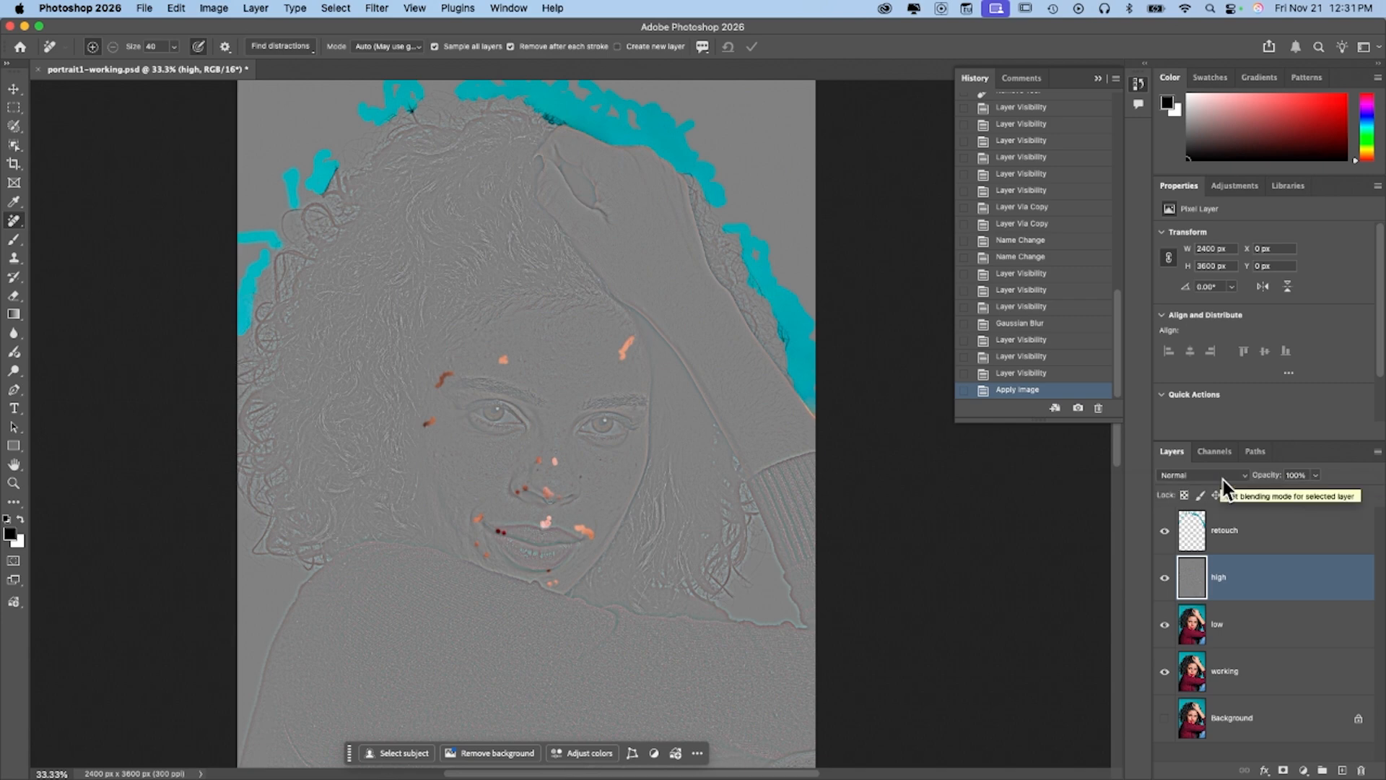
- Set the high layer's blend mode to Vivid Light and compare the layered result with the Background layer alone
{"action": "left_click", "coordinate": [1223, 476]}
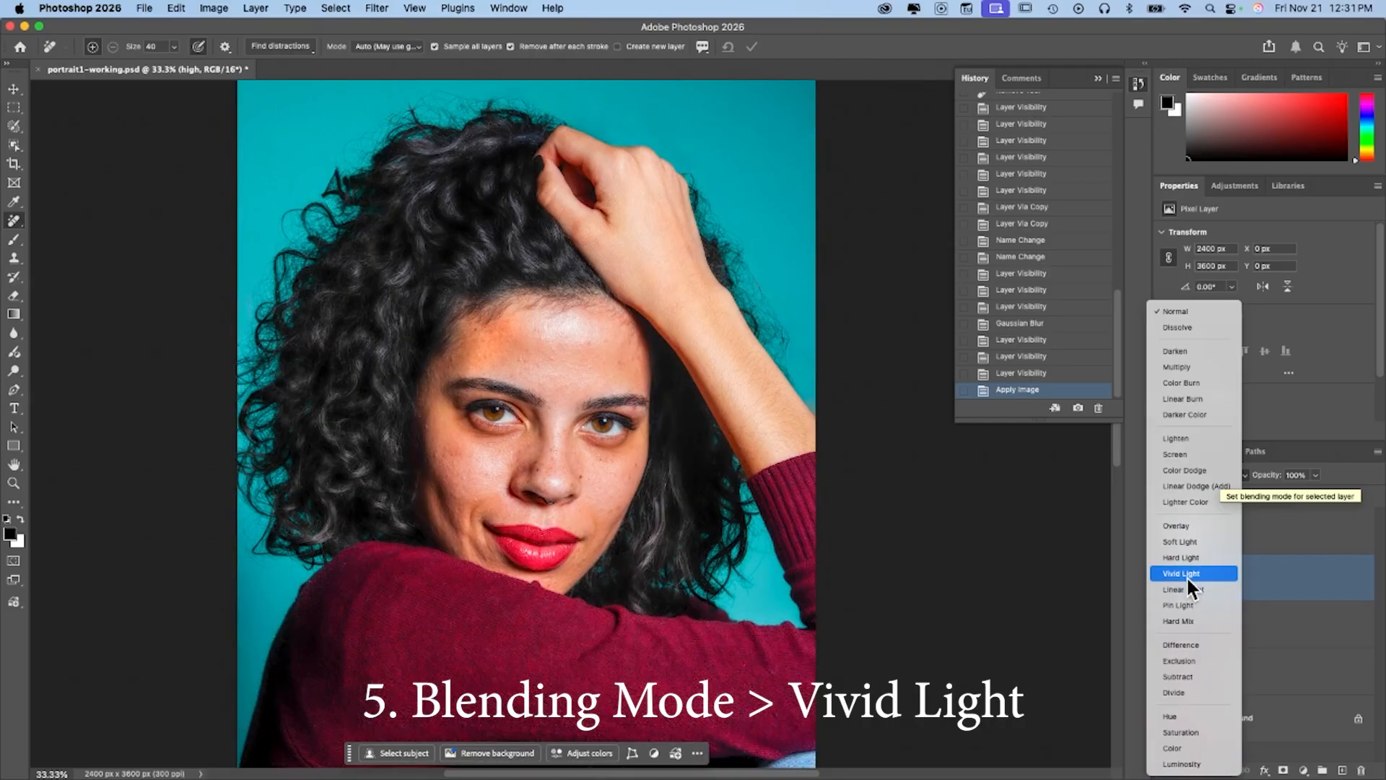
{"action": "left_click", "coordinate": [1185, 574]}
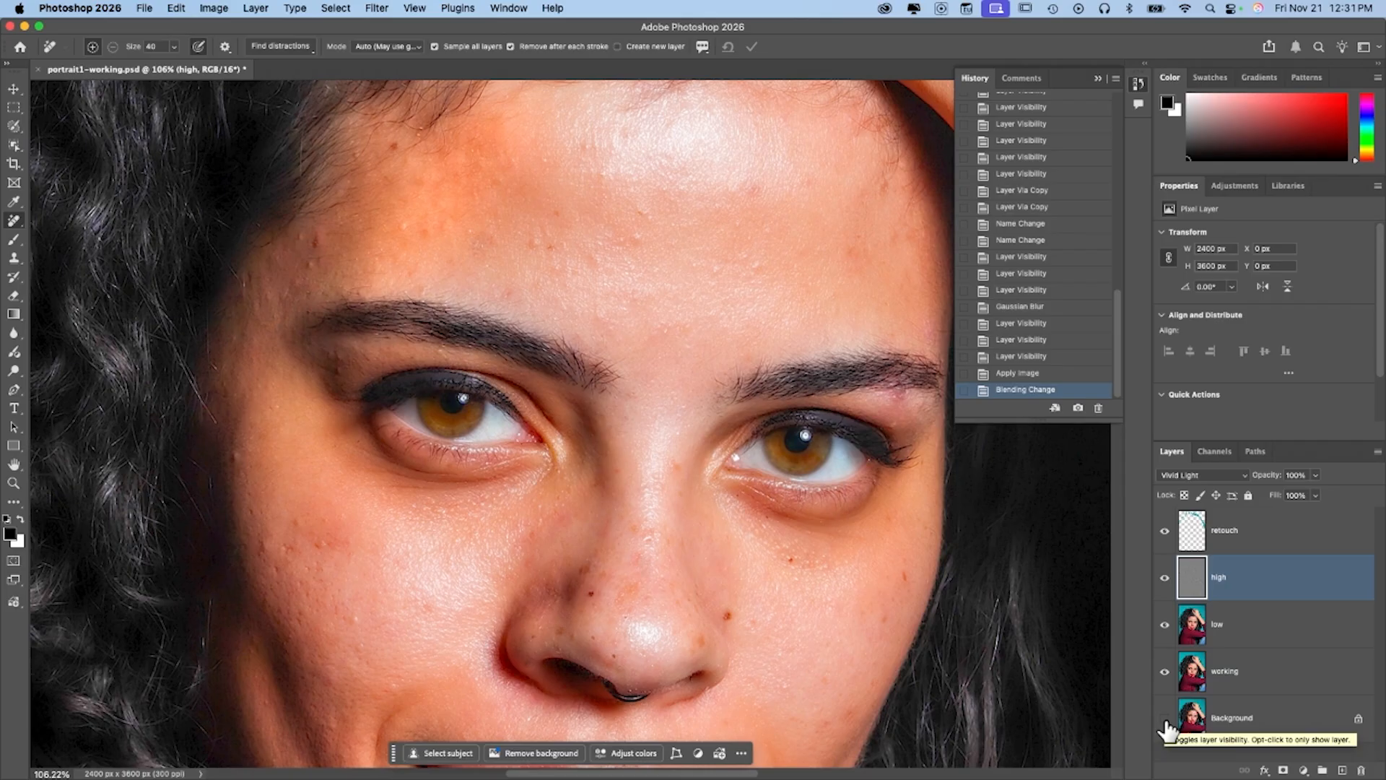
{"action": "left_click", "coordinate": [1164, 718], "text": "alt"}
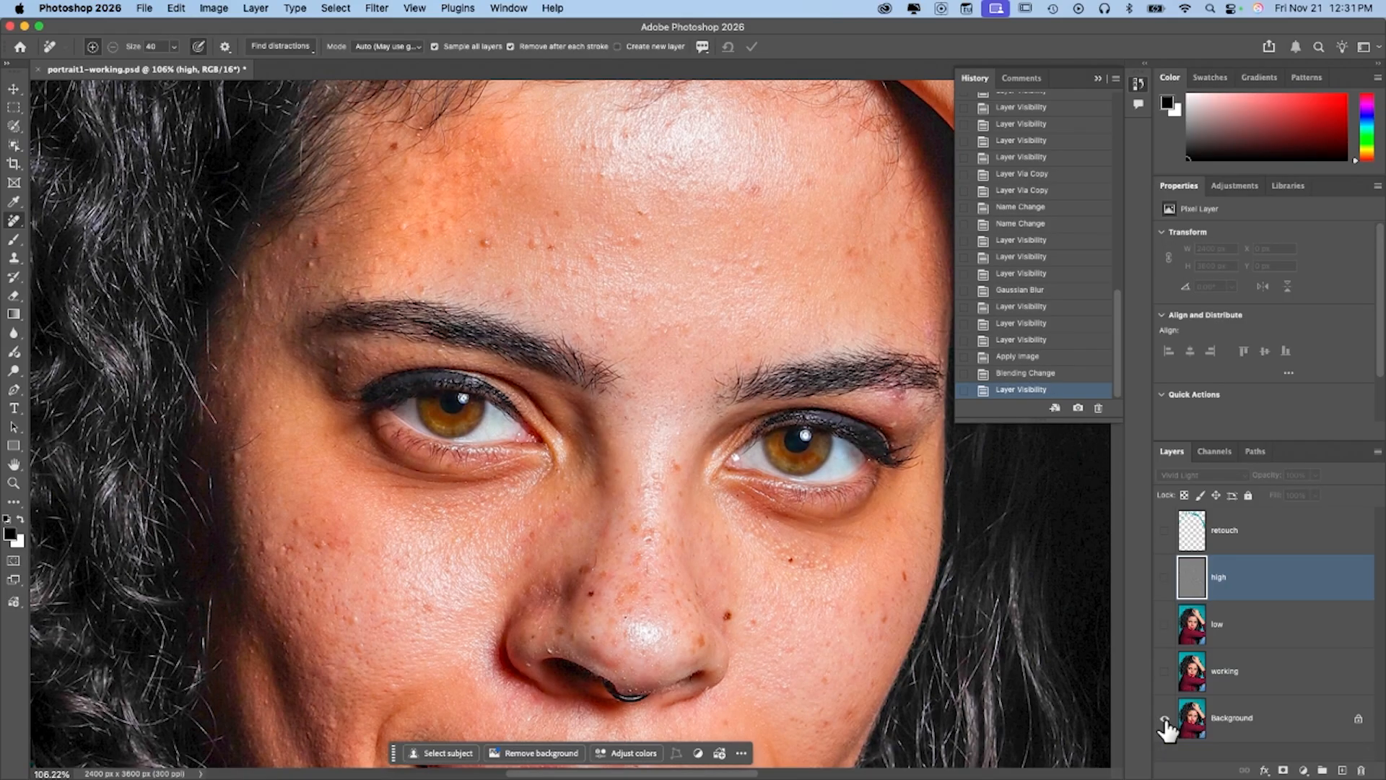
{"action": "left_click", "coordinate": [1165, 719], "text": "alt"}
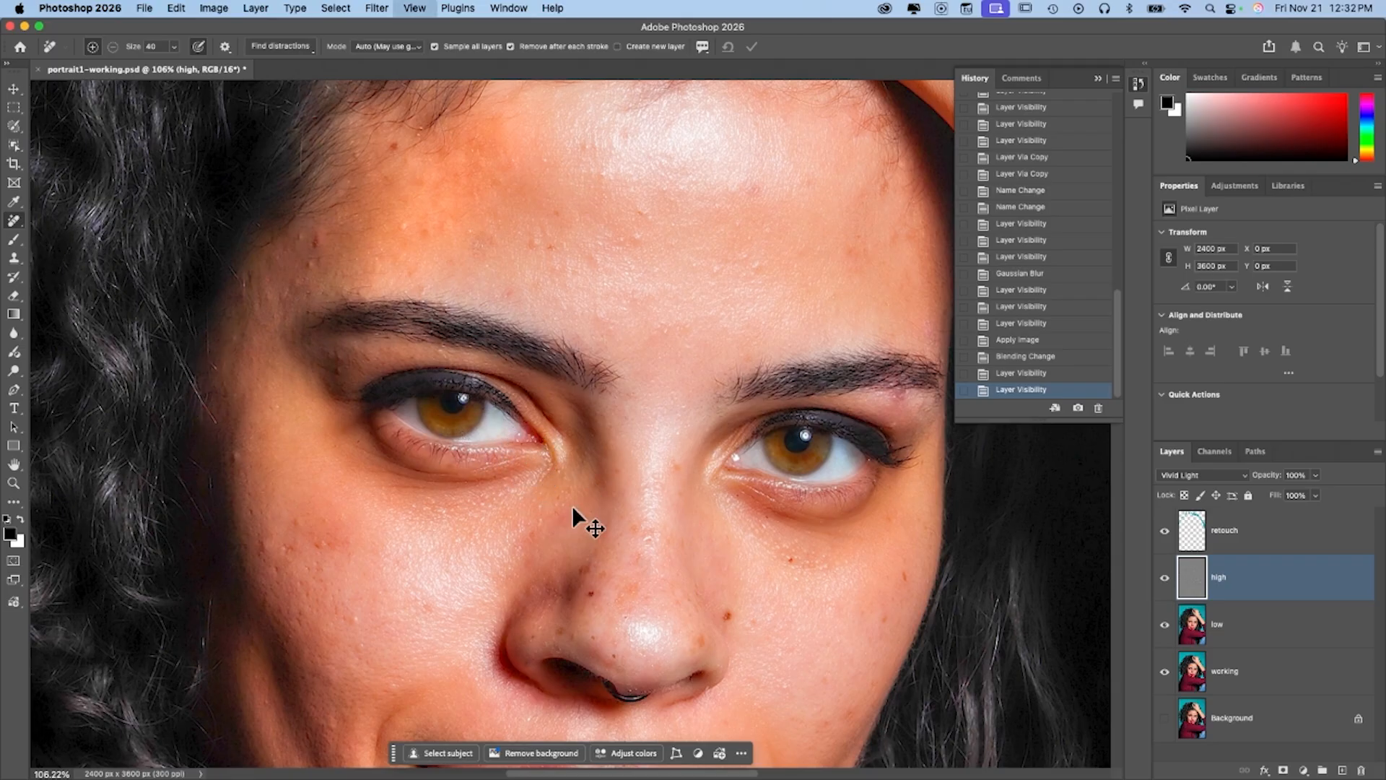
- Group the high and low layers together and name the group freq sep
{"action": "key", "text": "super+minus"}
{"action": "key", "text": "super+minus"}
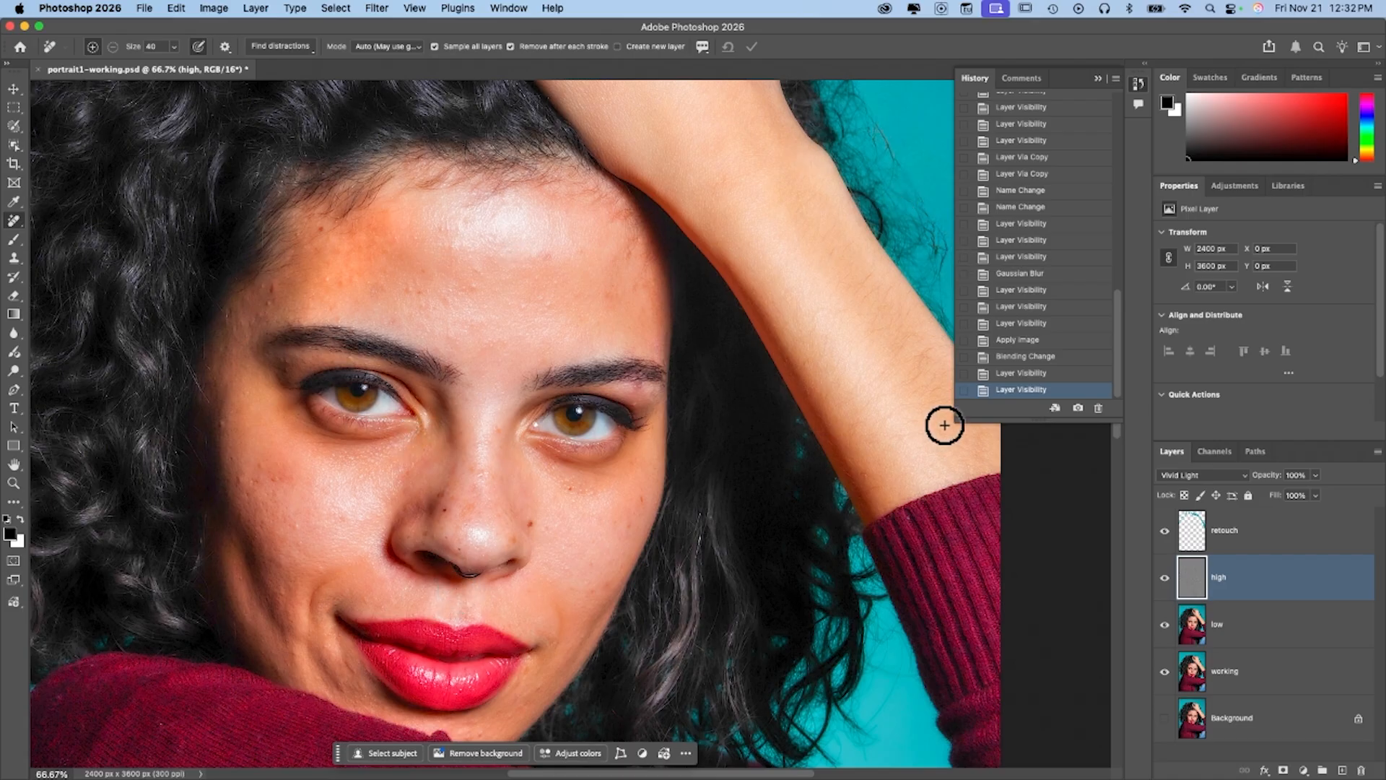
{"action": "left_click", "coordinate": [1256, 638], "text": "shift"}
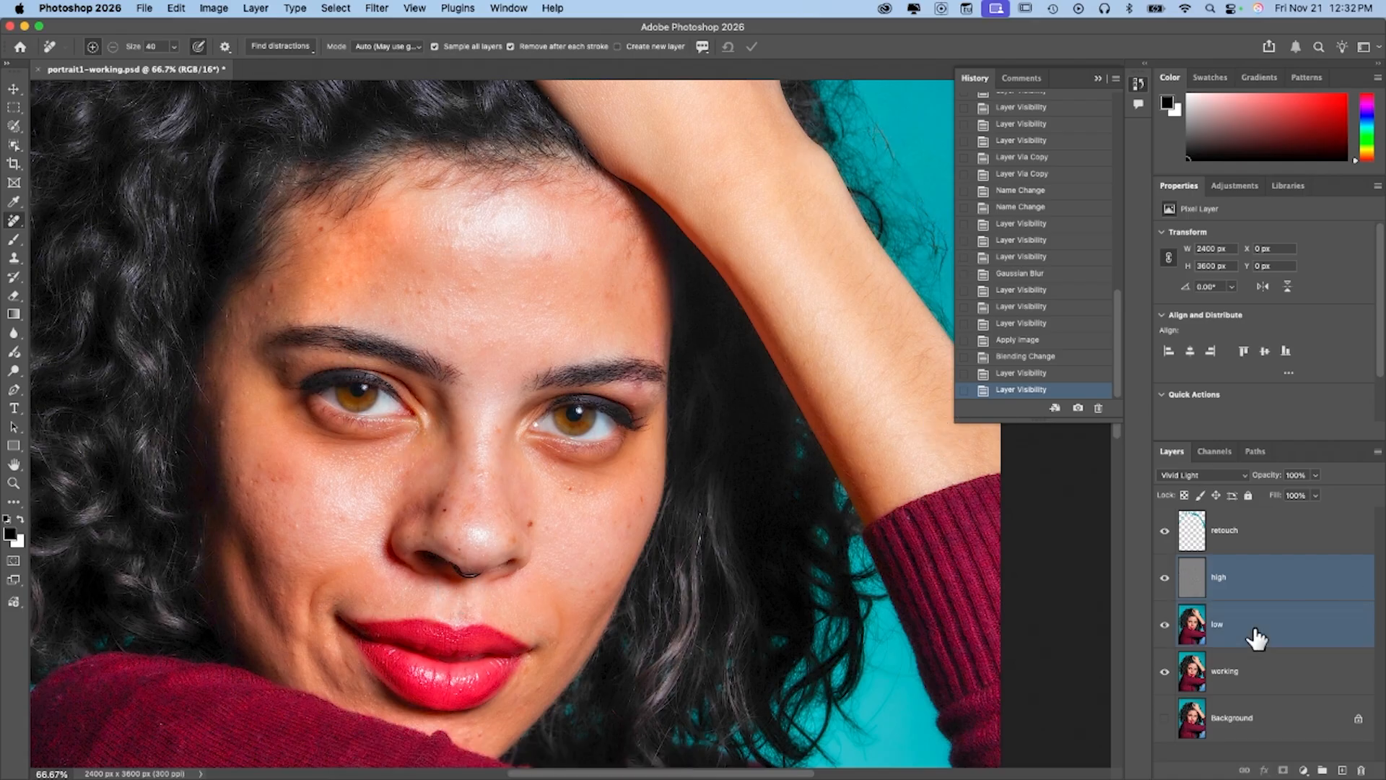
{"action": "left_click", "coordinate": [1323, 770]}
{"action": "double_click", "coordinate": [1217, 562]}
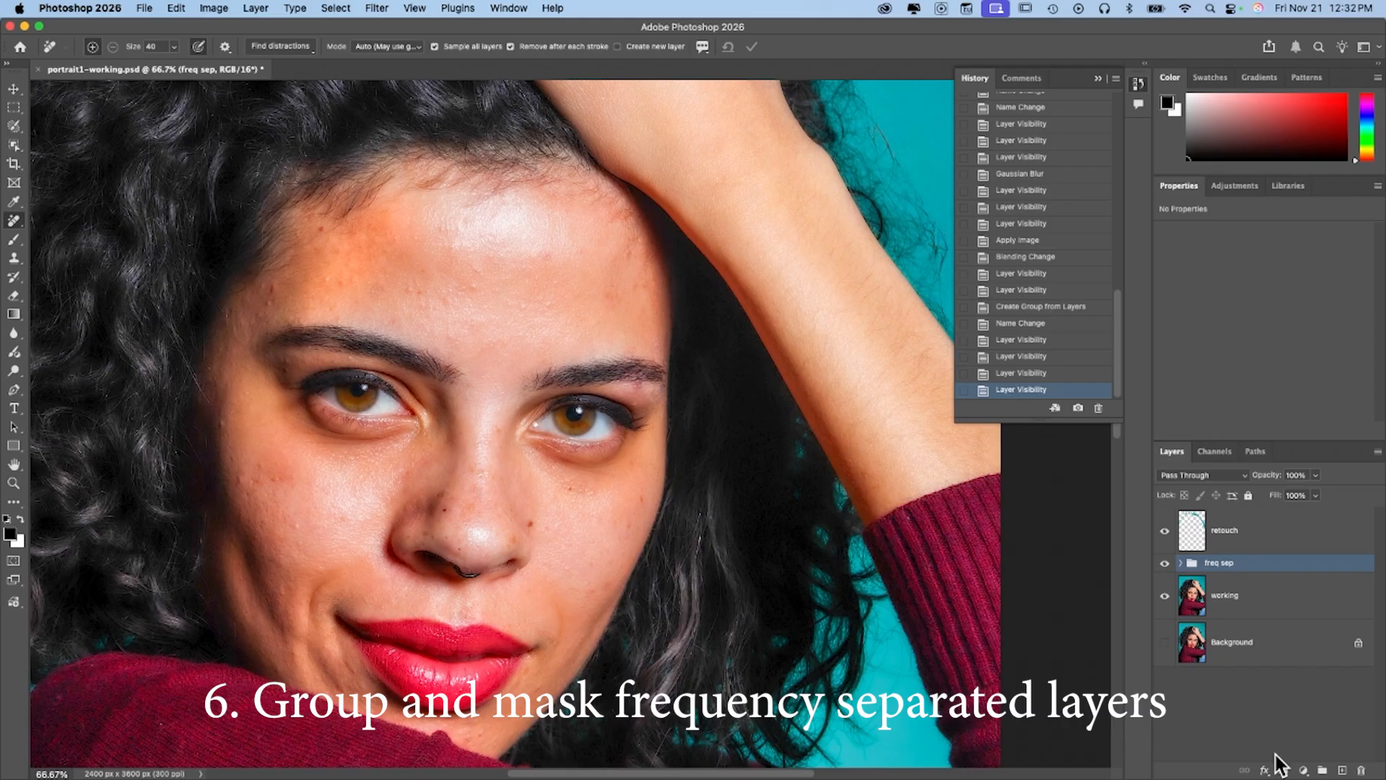
- Add a layer mask to the freq sep group and invert it to black
{"action": "left_click", "coordinate": [1284, 771]}
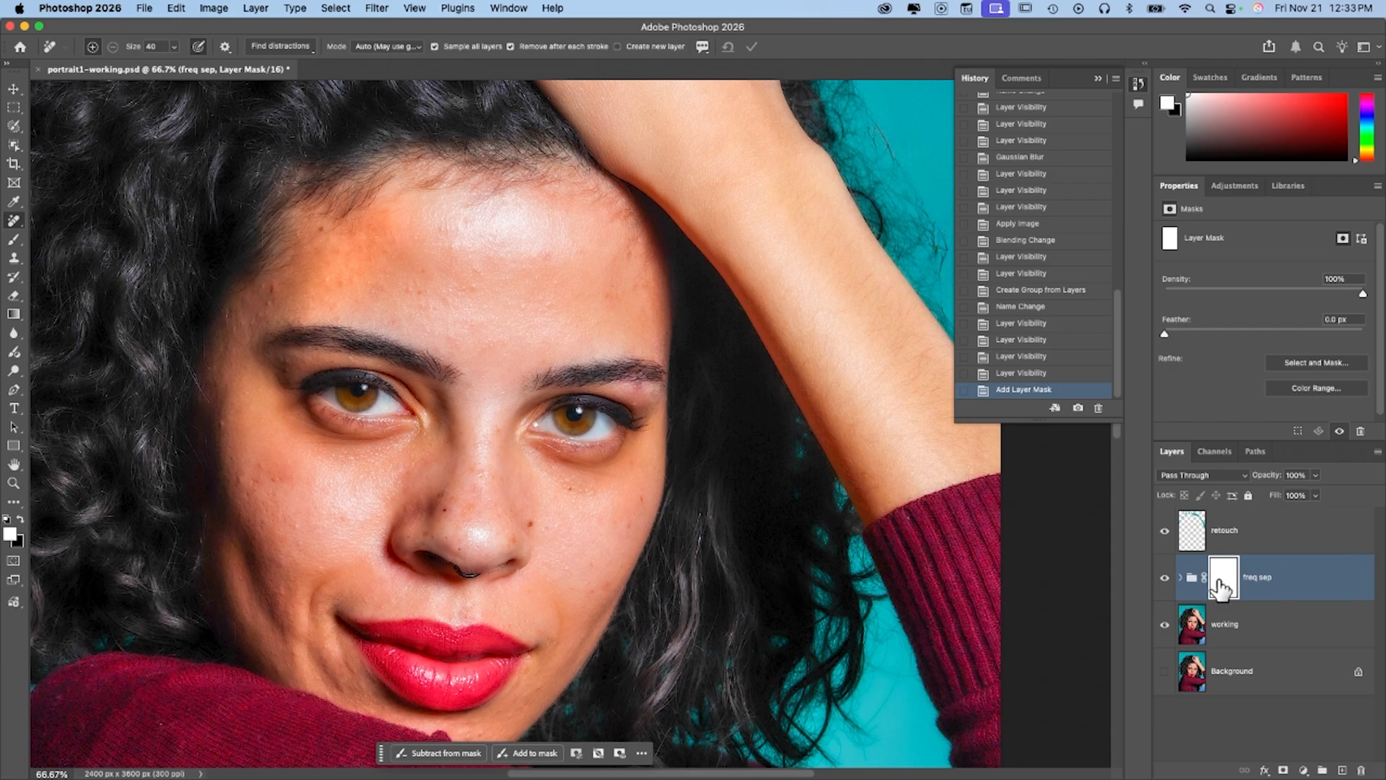
{"action": "left_click", "coordinate": [211, 8]}
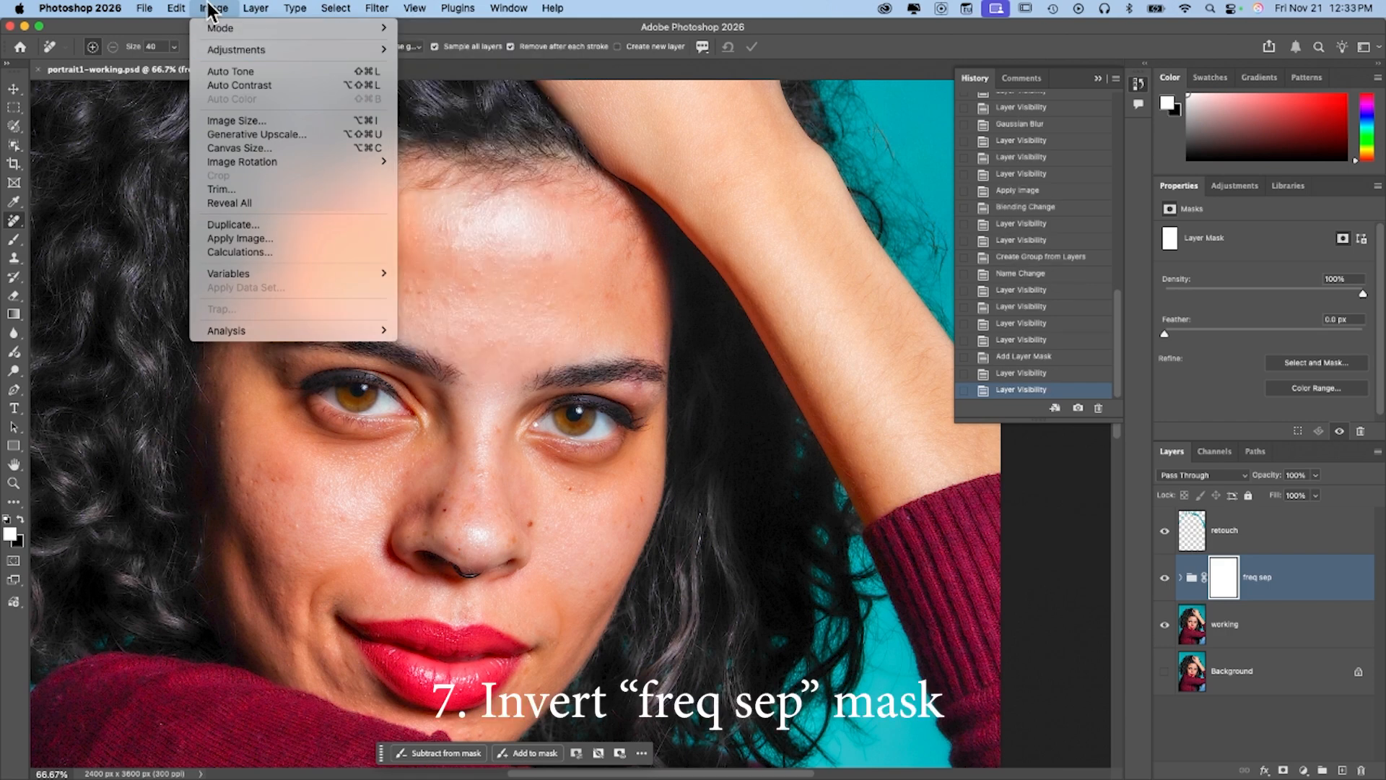
{"action": "mouse_move", "coordinate": [214, 52]}
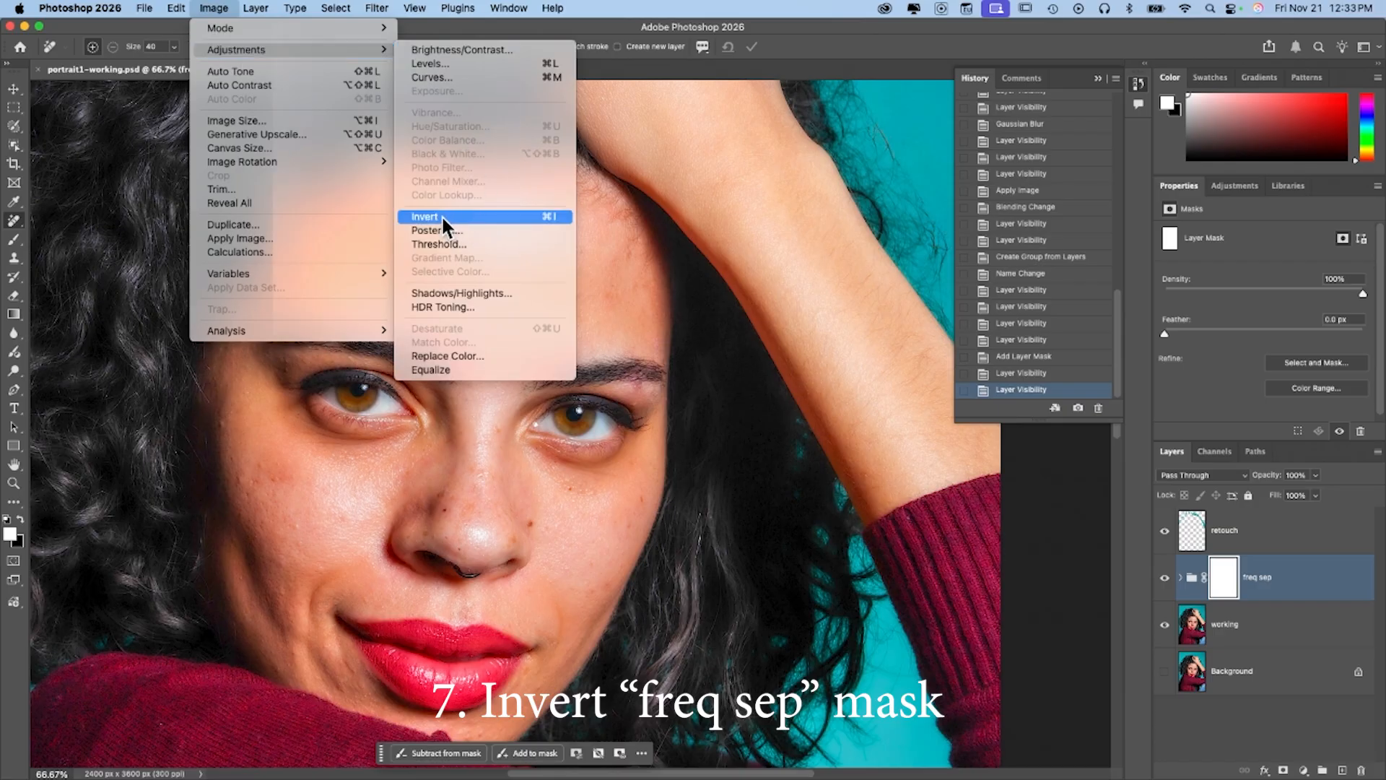
{"action": "left_click", "coordinate": [550, 218]}
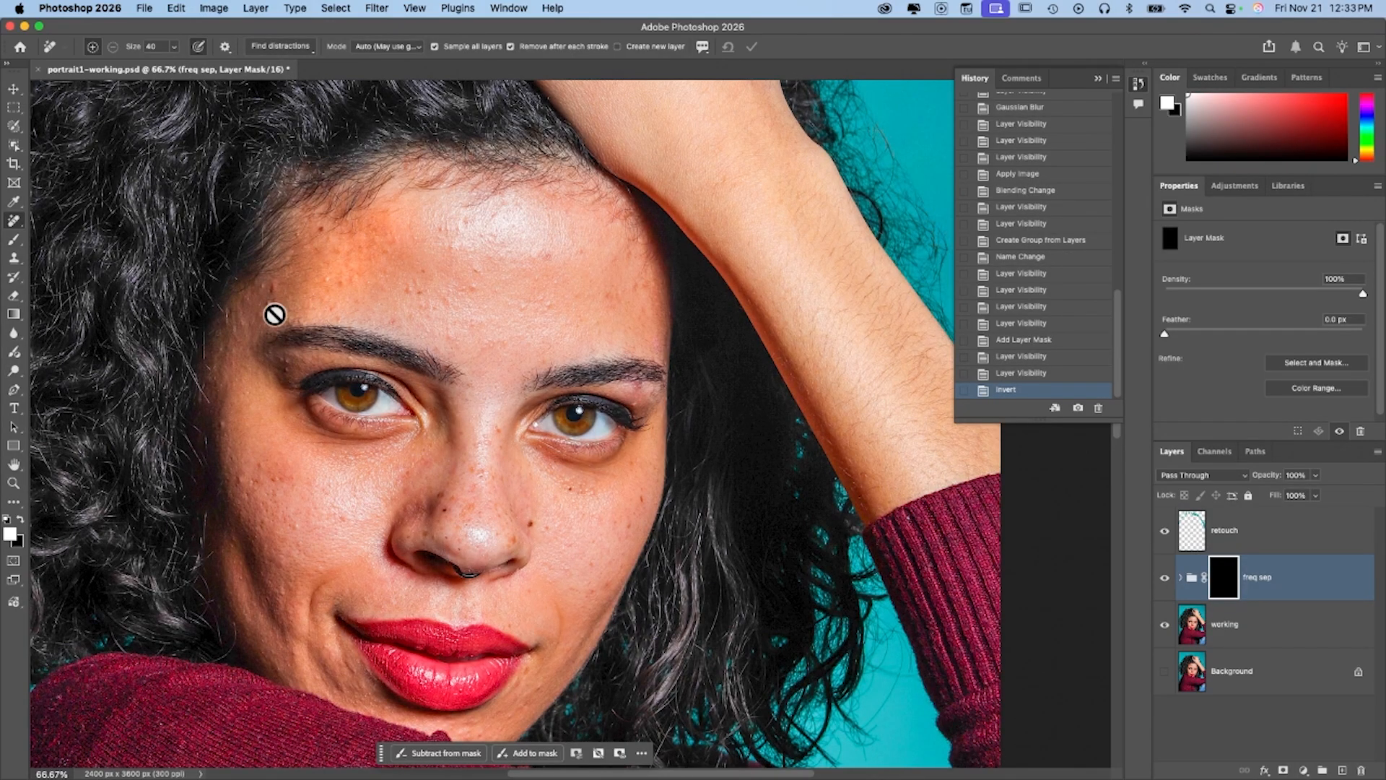
{"action": "scroll", "coordinate": [690, 551], "scroll_direction": "right", "scroll_amount": 4}
{"action": "scroll", "coordinate": [689, 550], "scroll_direction": "down", "scroll_amount": 3}
{"action": "scroll", "coordinate": [689, 551], "scroll_direction": "left", "scroll_amount": 8}
{"action": "scroll", "coordinate": [690, 550], "scroll_direction": "up", "scroll_amount": 3}
{"action": "scroll", "coordinate": [689, 550], "scroll_direction": "right", "scroll_amount": 5}
{"action": "scroll", "coordinate": [689, 550], "scroll_direction": "down", "scroll_amount": 1}
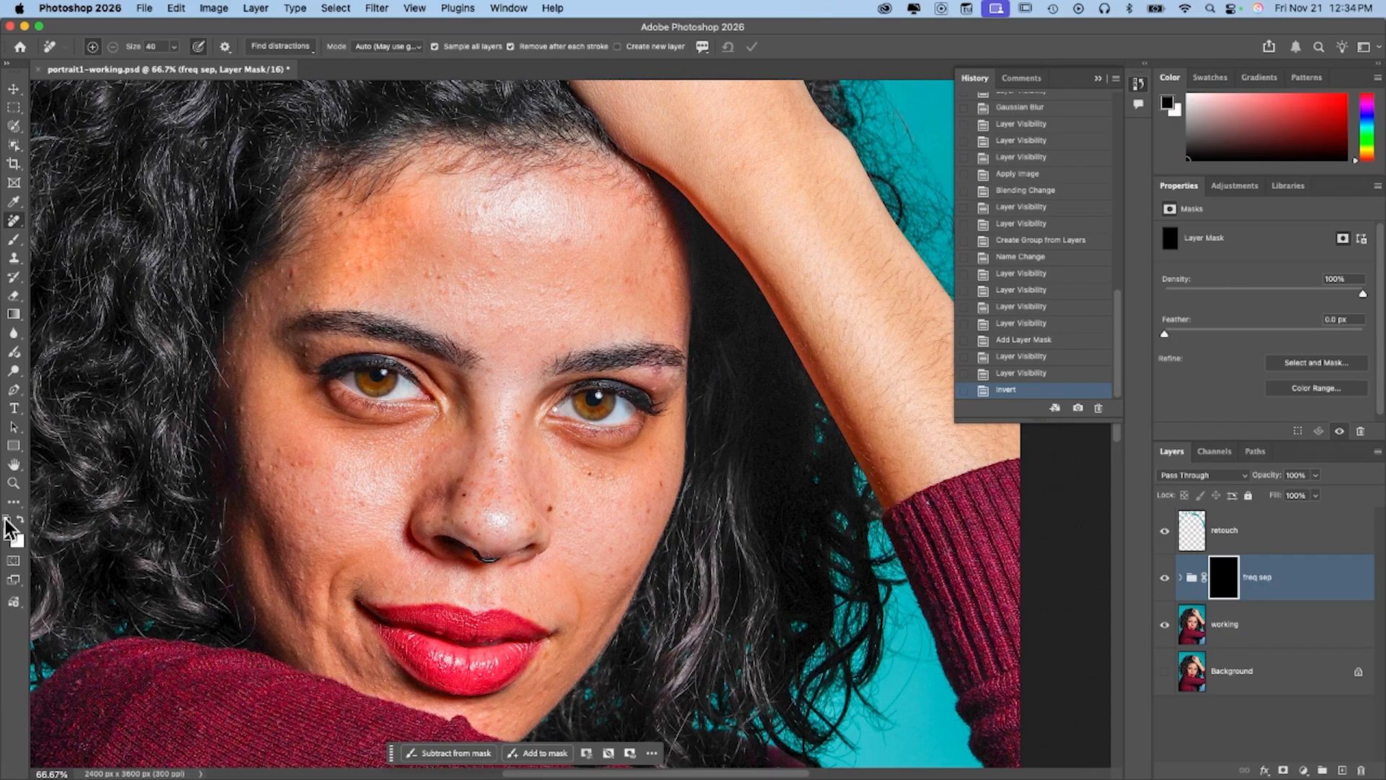
- Paint white over the facial skin on the freq sep mask with a soft 124-pixel brush reduced to 70, avoiding brows, eyes, nostrils and lips
{"action": "key", "text": "x"}
{"action": "left_click", "coordinate": [13, 241]}
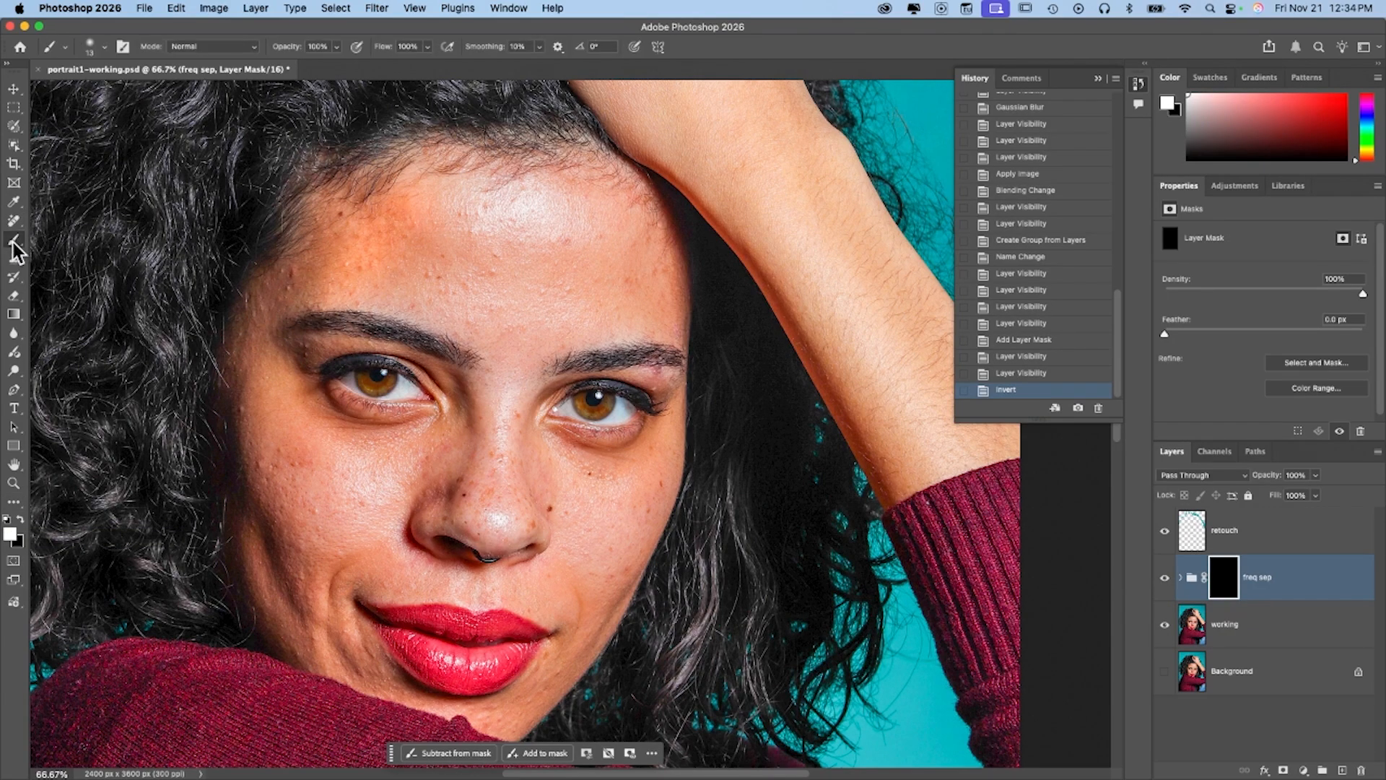
{"action": "left_click", "coordinate": [104, 48]}
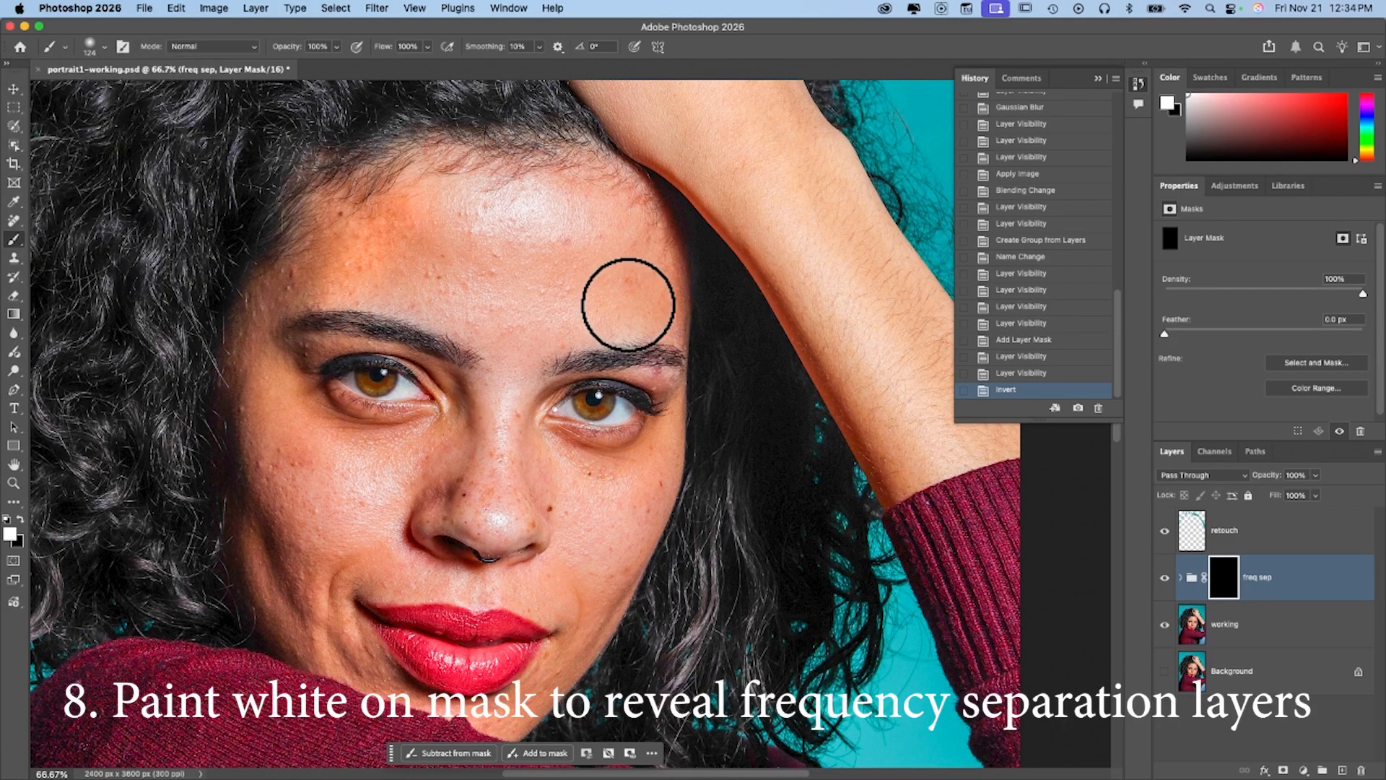
{"action": "mouse_move", "coordinate": [628, 303]}
{"action": "left_mouse_down"}
{"action": "mouse_move", "coordinate": [628, 251]}
{"action": "mouse_move", "coordinate": [588, 207]}
{"action": "mouse_move", "coordinate": [445, 217]}
{"action": "mouse_move", "coordinate": [580, 235]}
{"action": "mouse_move", "coordinate": [439, 257]}
{"action": "mouse_move", "coordinate": [603, 294]}
{"action": "mouse_move", "coordinate": [518, 333]}
{"action": "mouse_move", "coordinate": [495, 301]}
{"action": "mouse_move", "coordinate": [385, 266]}
{"action": "mouse_move", "coordinate": [507, 301]}
{"action": "mouse_move", "coordinate": [517, 333]}
{"action": "mouse_move", "coordinate": [498, 415]}
{"action": "left_mouse_up"}
{"action": "key", "text": "bracketleft"}
{"action": "key", "text": "bracketleft"}
{"action": "key", "text": "bracketleft"}
{"action": "key", "text": "bracketleft"}
{"action": "key", "text": "bracketleft"}
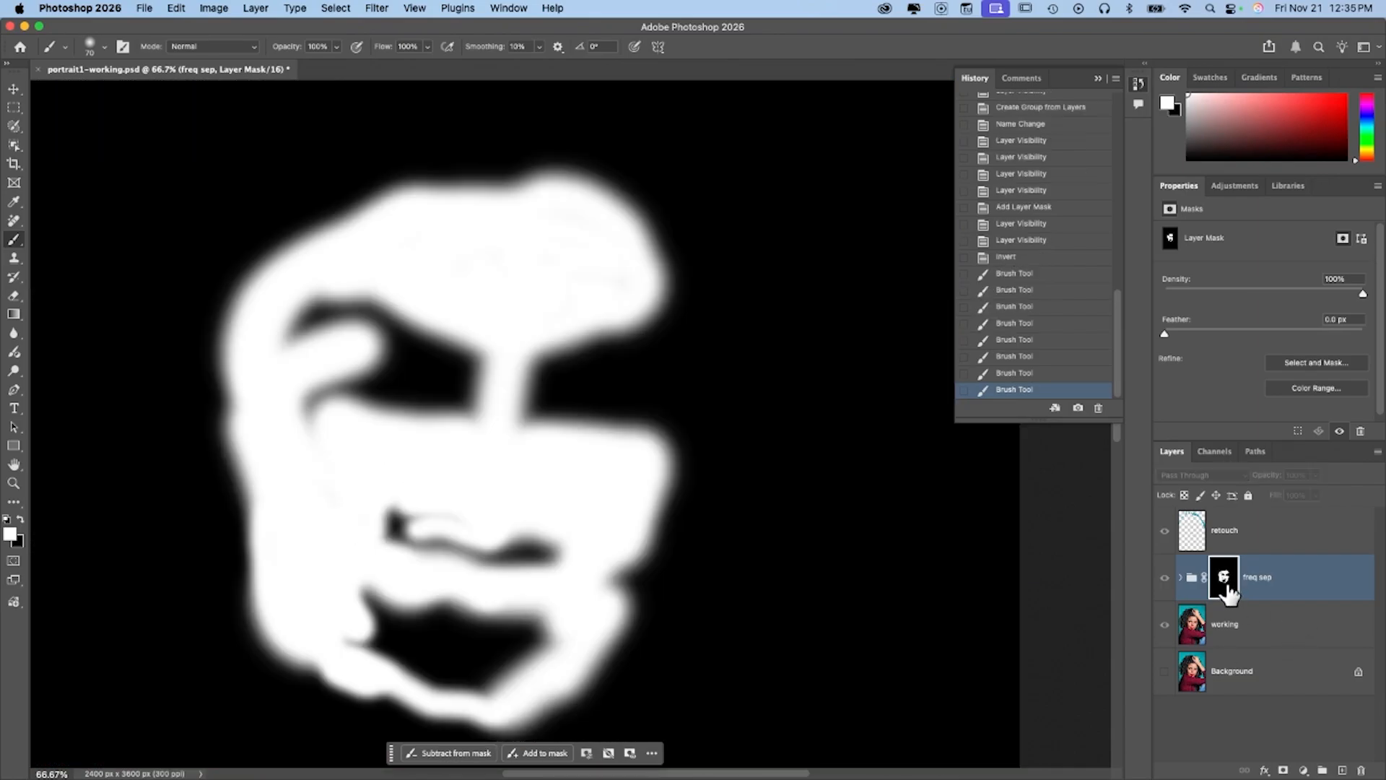
- Inspect the freq sep mask on its own, paint white over the gap beside the mouth corner, and return to the image view
{"action": "left_click", "coordinate": [1228, 589], "text": "alt"}
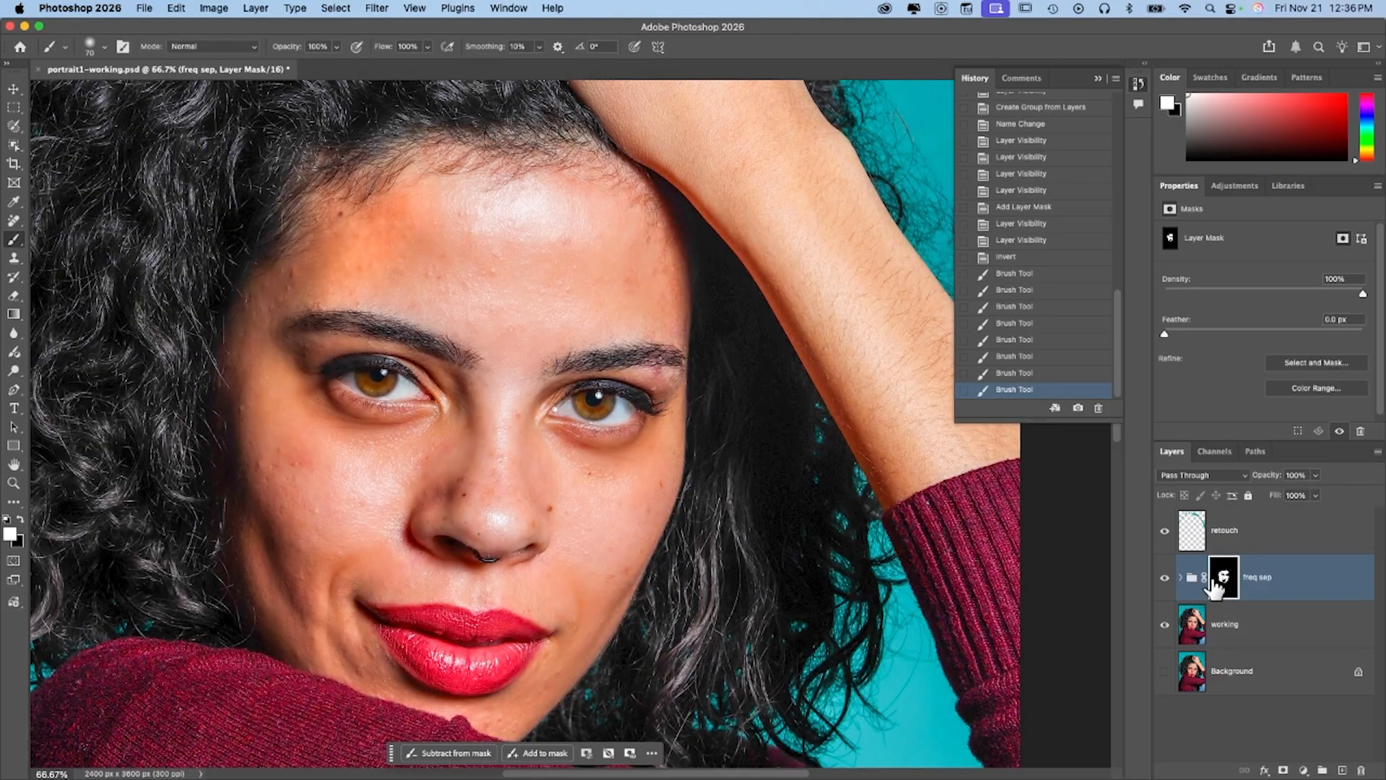
{"action": "left_click", "coordinate": [1215, 588], "text": "alt"}
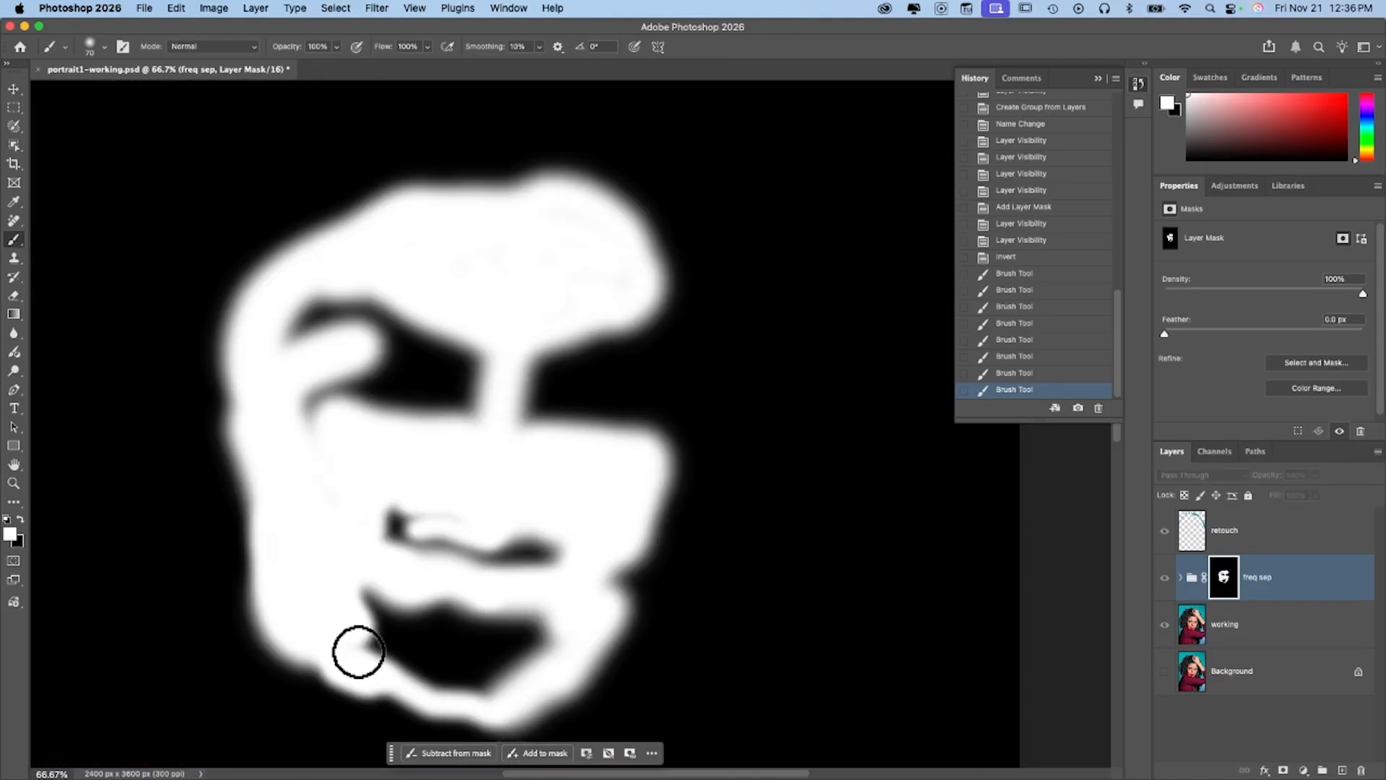
{"action": "left_click_drag", "start_coordinate": [366, 656], "coordinate": [347, 625]}
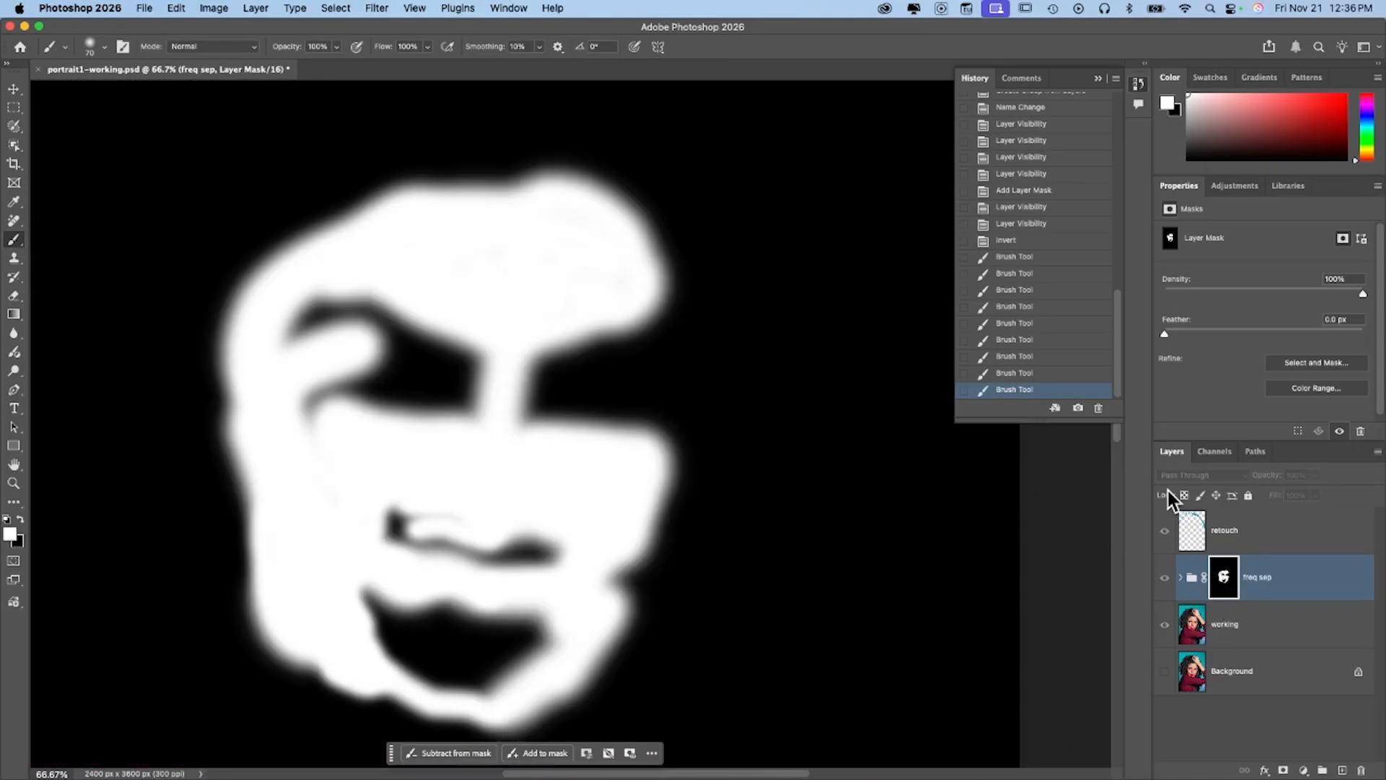
{"action": "left_click", "coordinate": [1225, 585], "text": "alt"}
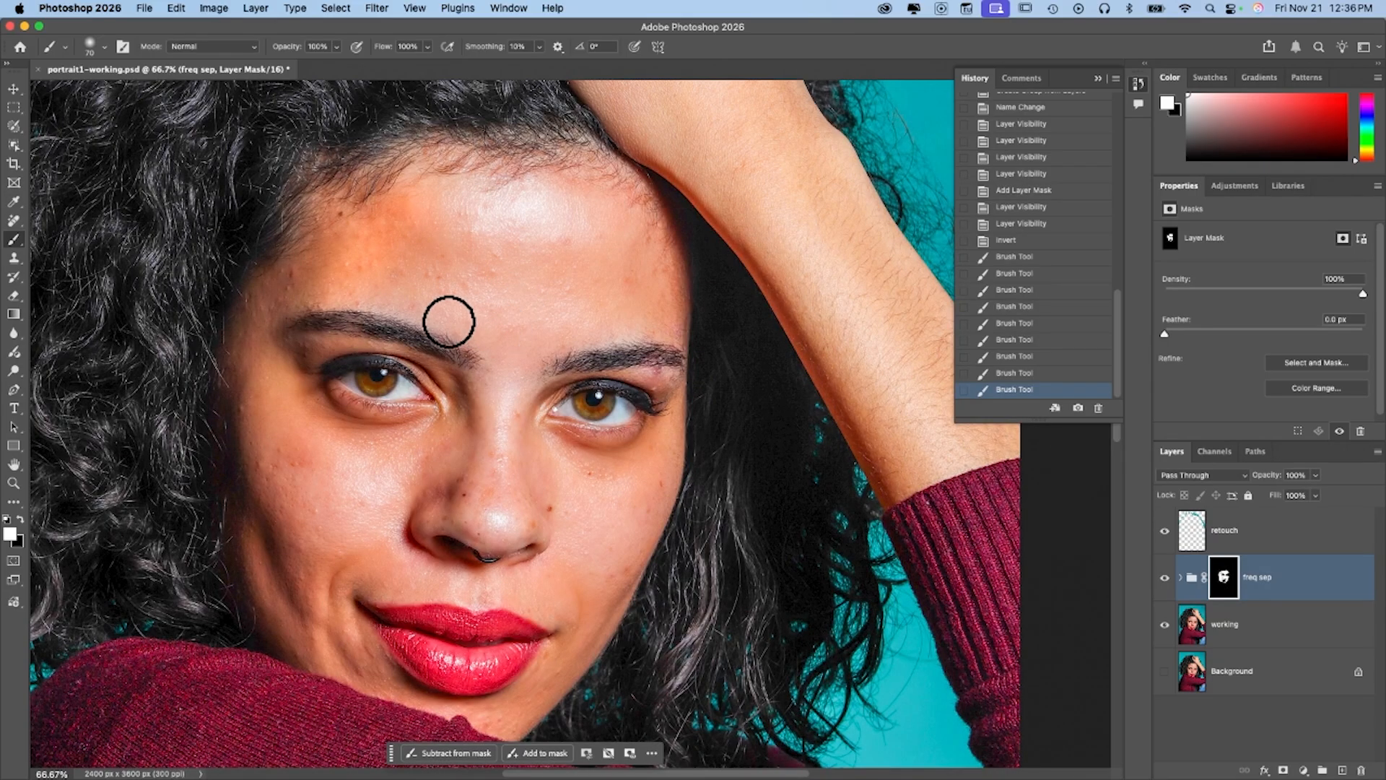
- Paint white on the freq sep mask over the remaining skin at the outer left eyebrow, the nose tip and below the right eye
{"action": "left_click_drag", "start_coordinate": [315, 294], "coordinate": [264, 322]}
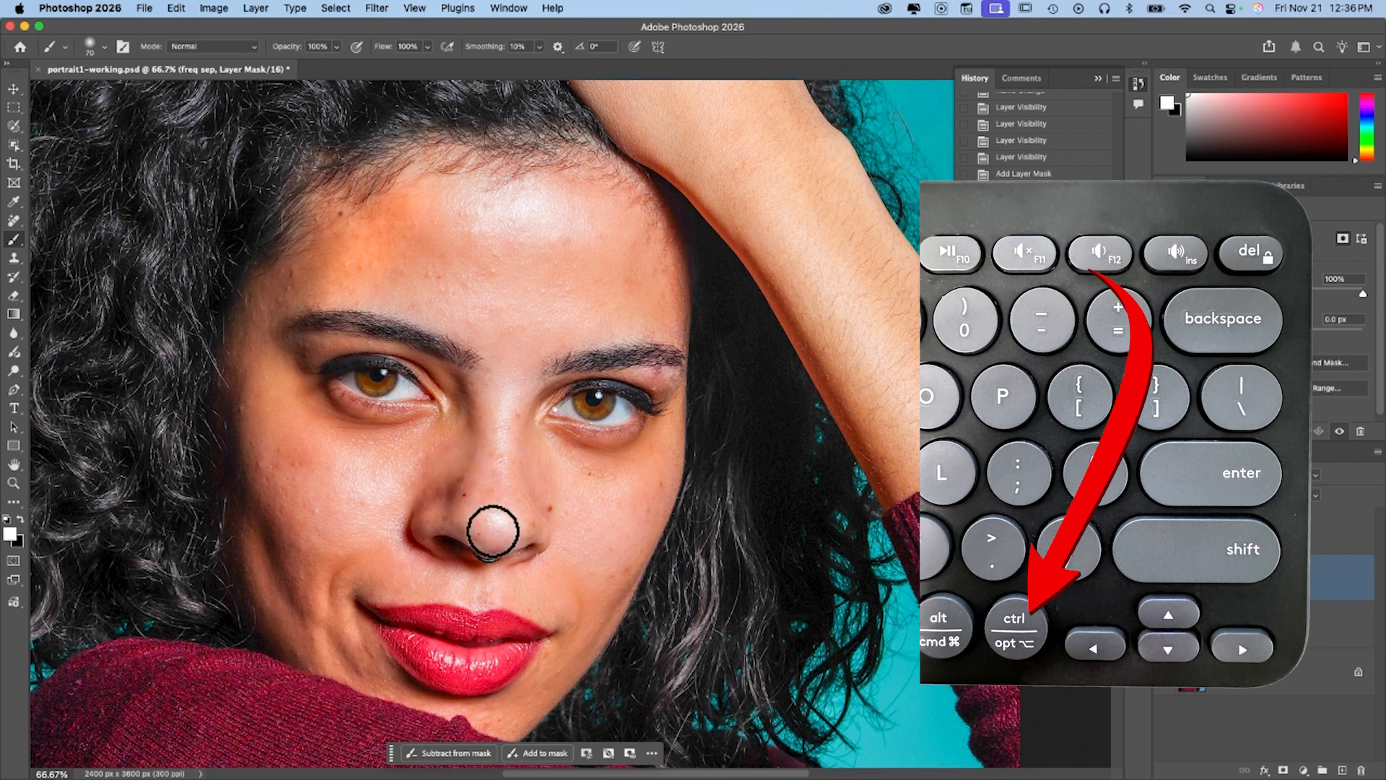
{"action": "left_click_drag", "start_coordinate": [487, 542], "coordinate": [488, 548]}
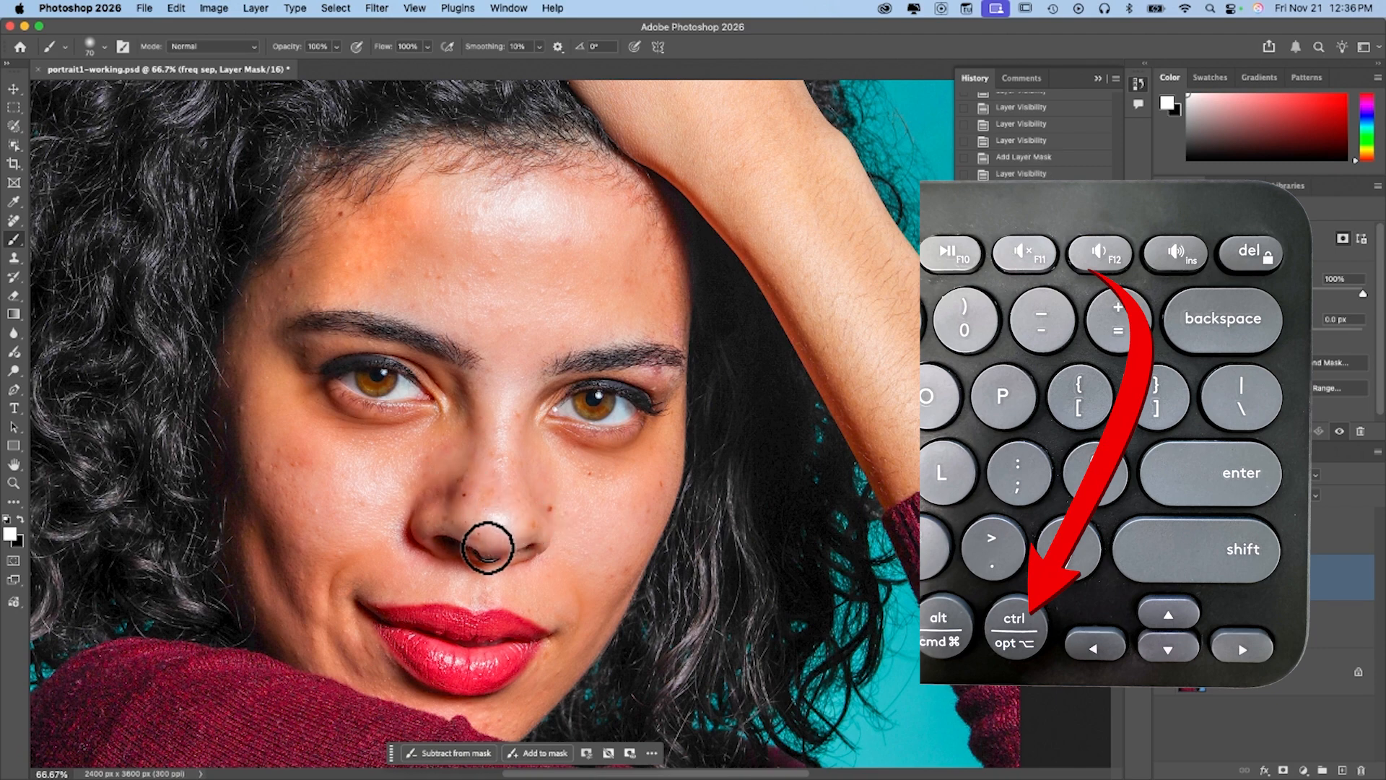
{"action": "key", "text": "super+plus"}
{"action": "key", "text": "super+plus"}
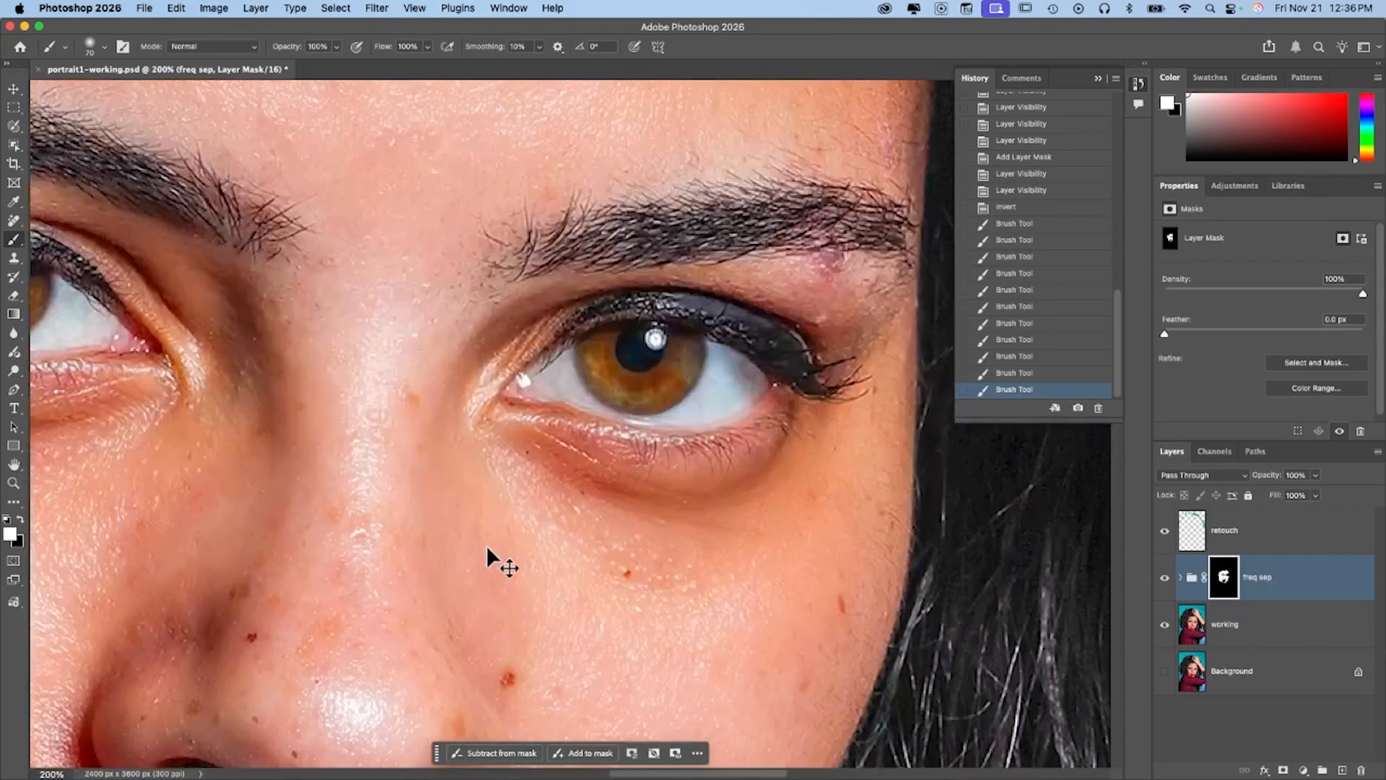
{"action": "scroll", "coordinate": [488, 547], "scroll_direction": "down", "scroll_amount": 5}
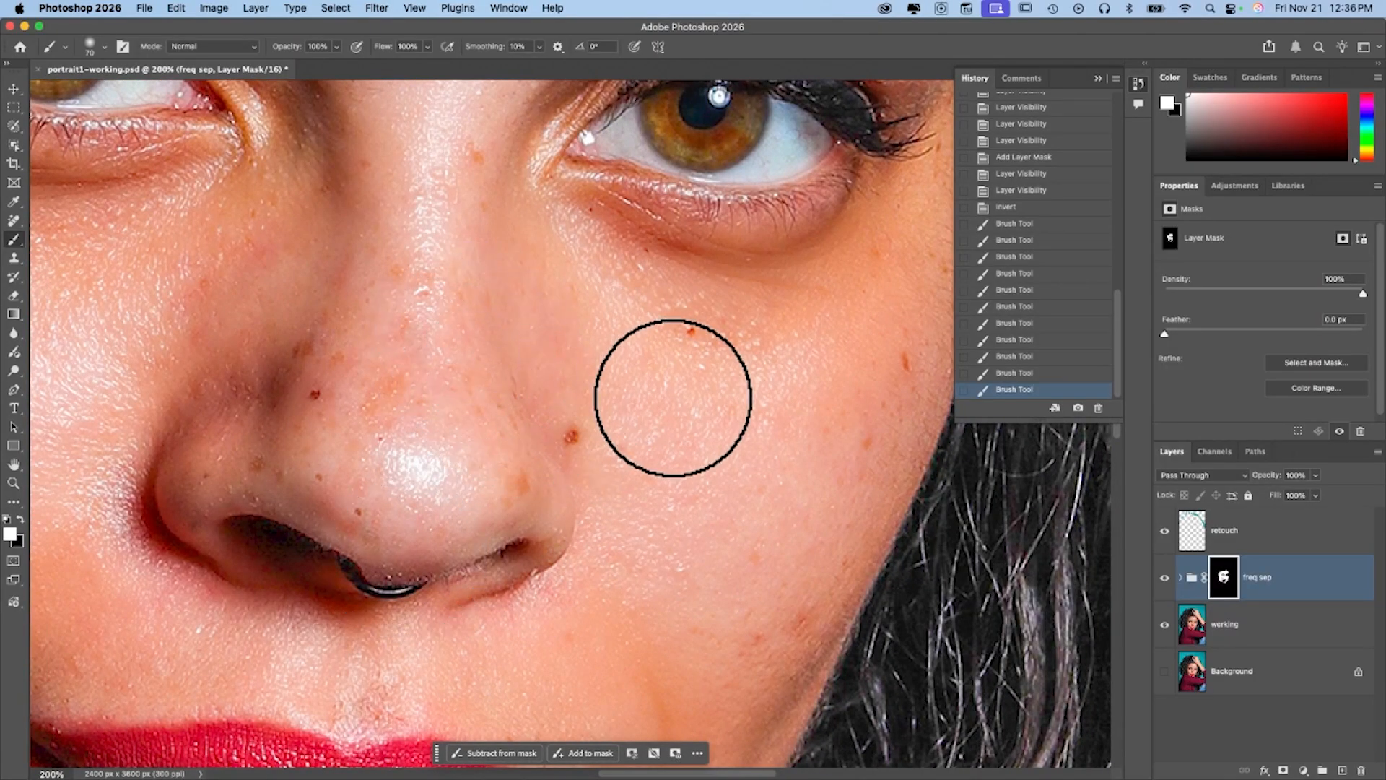
{"action": "mouse_move", "coordinate": [606, 261]}
{"action": "left_mouse_down"}
{"action": "mouse_move", "coordinate": [667, 278]}
{"action": "mouse_move", "coordinate": [869, 258]}
{"action": "mouse_move", "coordinate": [822, 254]}
{"action": "mouse_move", "coordinate": [842, 243]}
{"action": "mouse_move", "coordinate": [830, 286]}
{"action": "left_mouse_up"}
- Examine the freq sep mask's coverage with the red overlay around the forehead, eyebrows and eyes
{"action": "scroll", "coordinate": [830, 287], "scroll_direction": "up", "scroll_amount": 3}
{"action": "scroll", "coordinate": [829, 287], "scroll_direction": "up", "scroll_amount": 3}
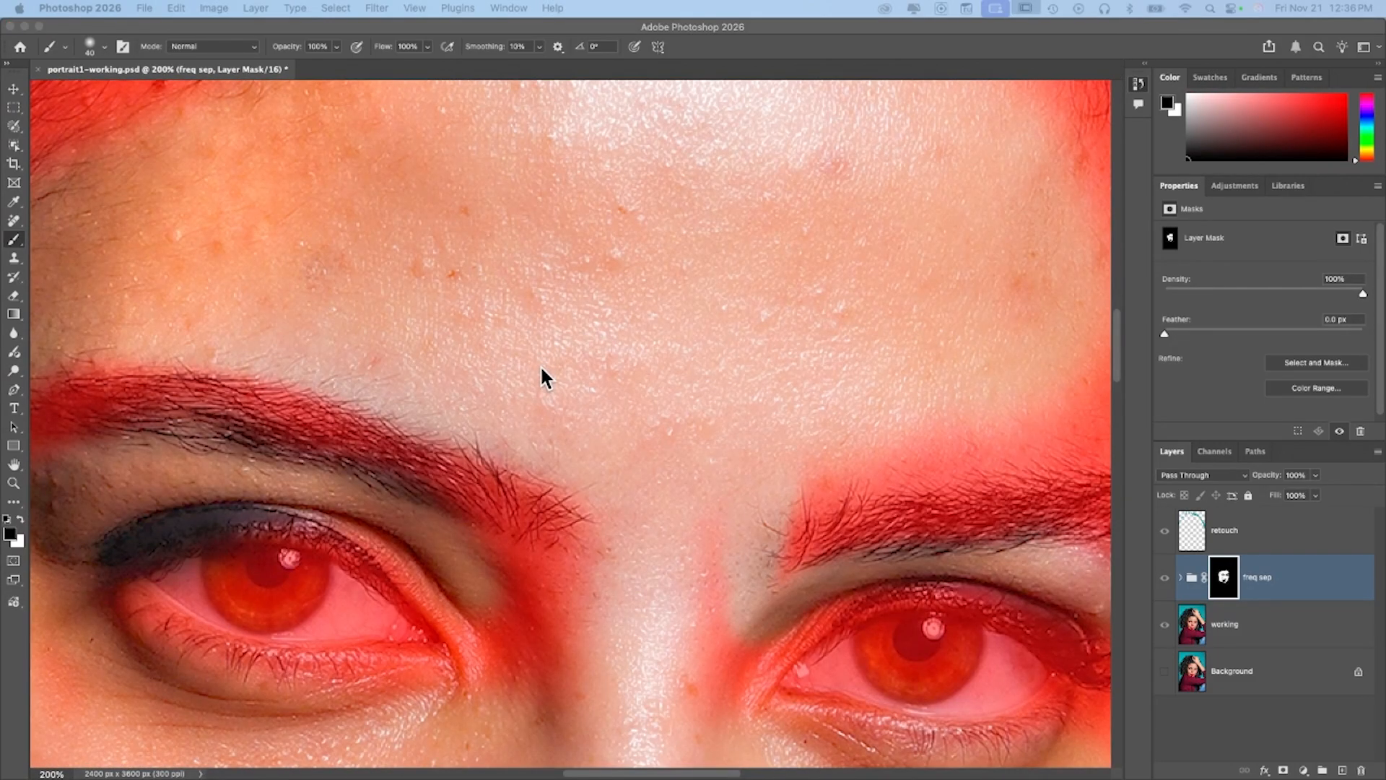
{"action": "scroll", "coordinate": [600, 481], "scroll_direction": "down", "scroll_amount": 2}
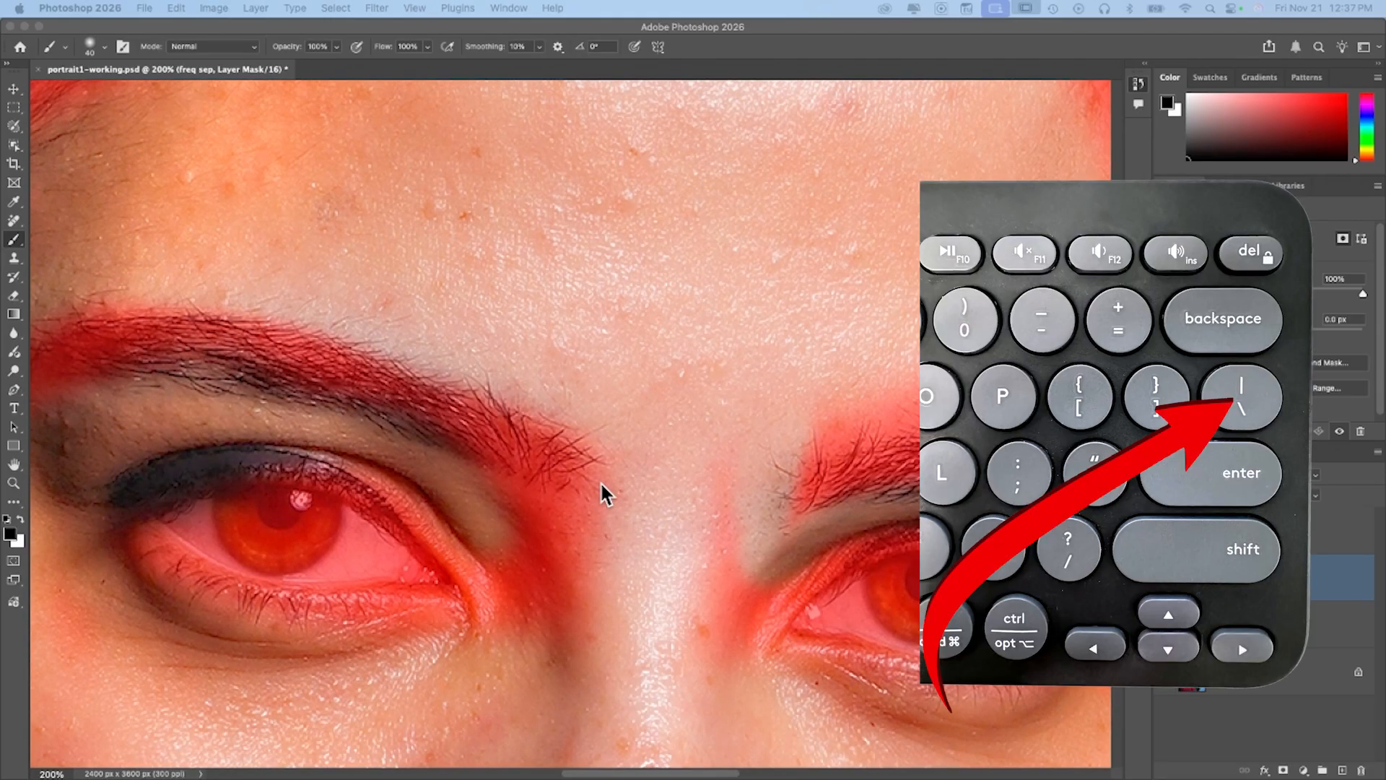
{"action": "scroll", "coordinate": [599, 481], "scroll_direction": "left", "scroll_amount": 3}
{"action": "scroll", "coordinate": [600, 481], "scroll_direction": "down", "scroll_amount": 2}
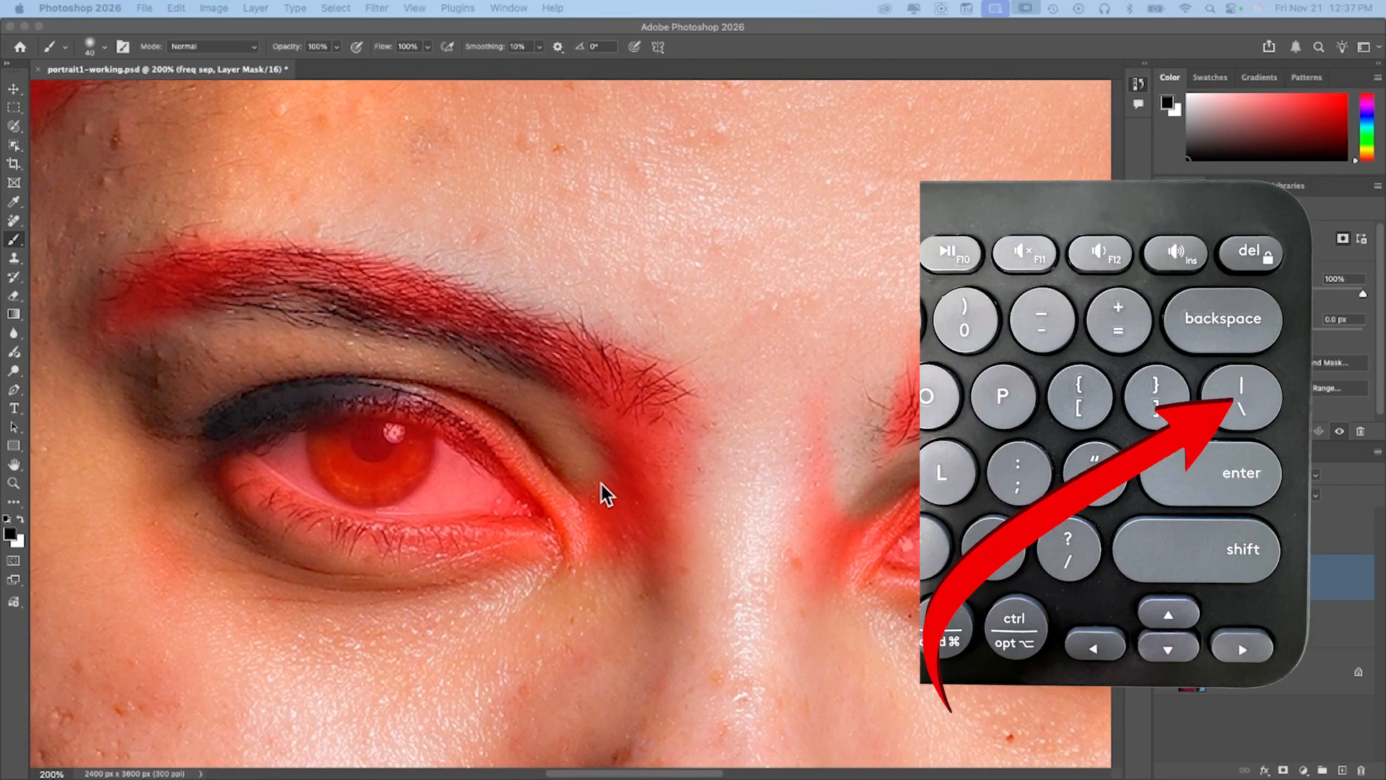
{"action": "scroll", "coordinate": [604, 484], "scroll_direction": "left", "scroll_amount": 2}
{"action": "scroll", "coordinate": [605, 484], "scroll_direction": "up", "scroll_amount": 1}
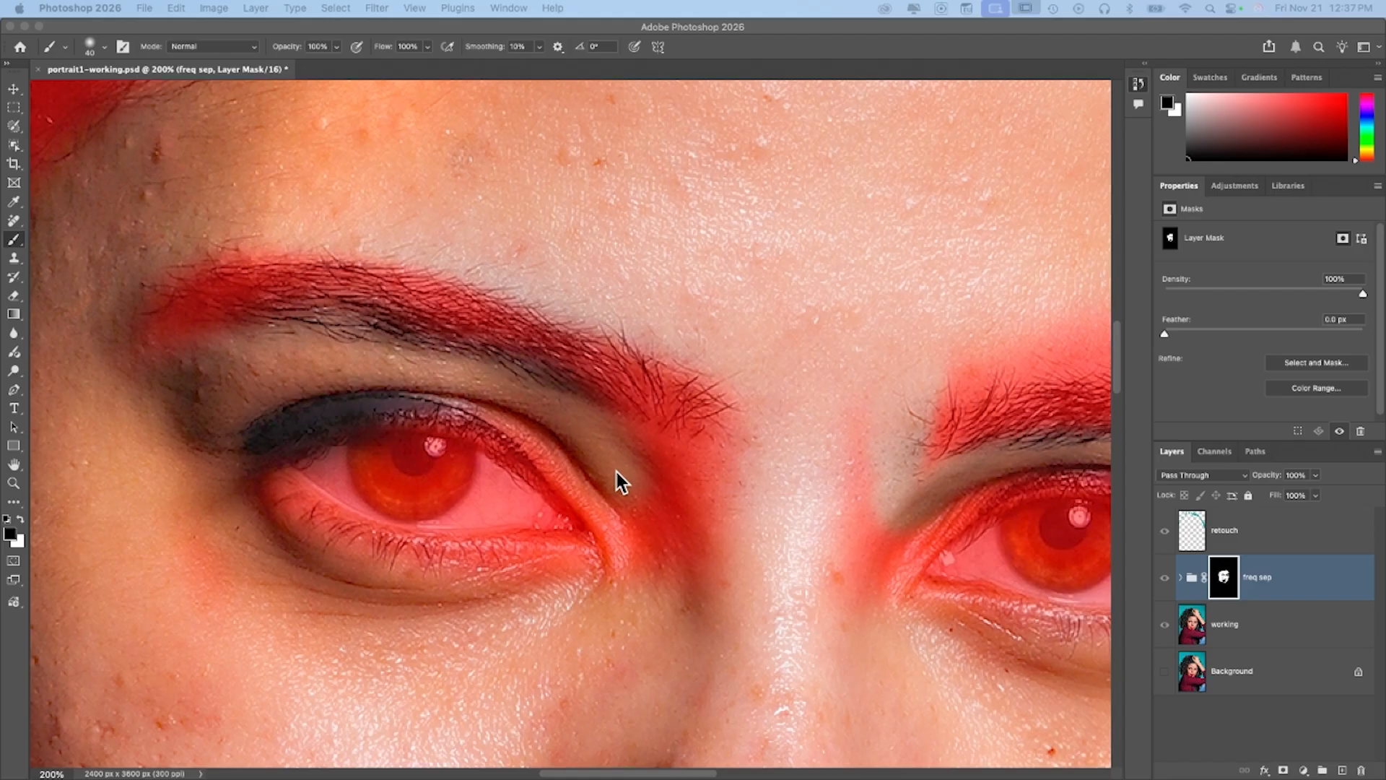
- Paint white on the freq sep mask over missed skin between the brows, on the lower cheek, beside the nostril and above the eyebrows
{"action": "left_click", "coordinate": [637, 248]}
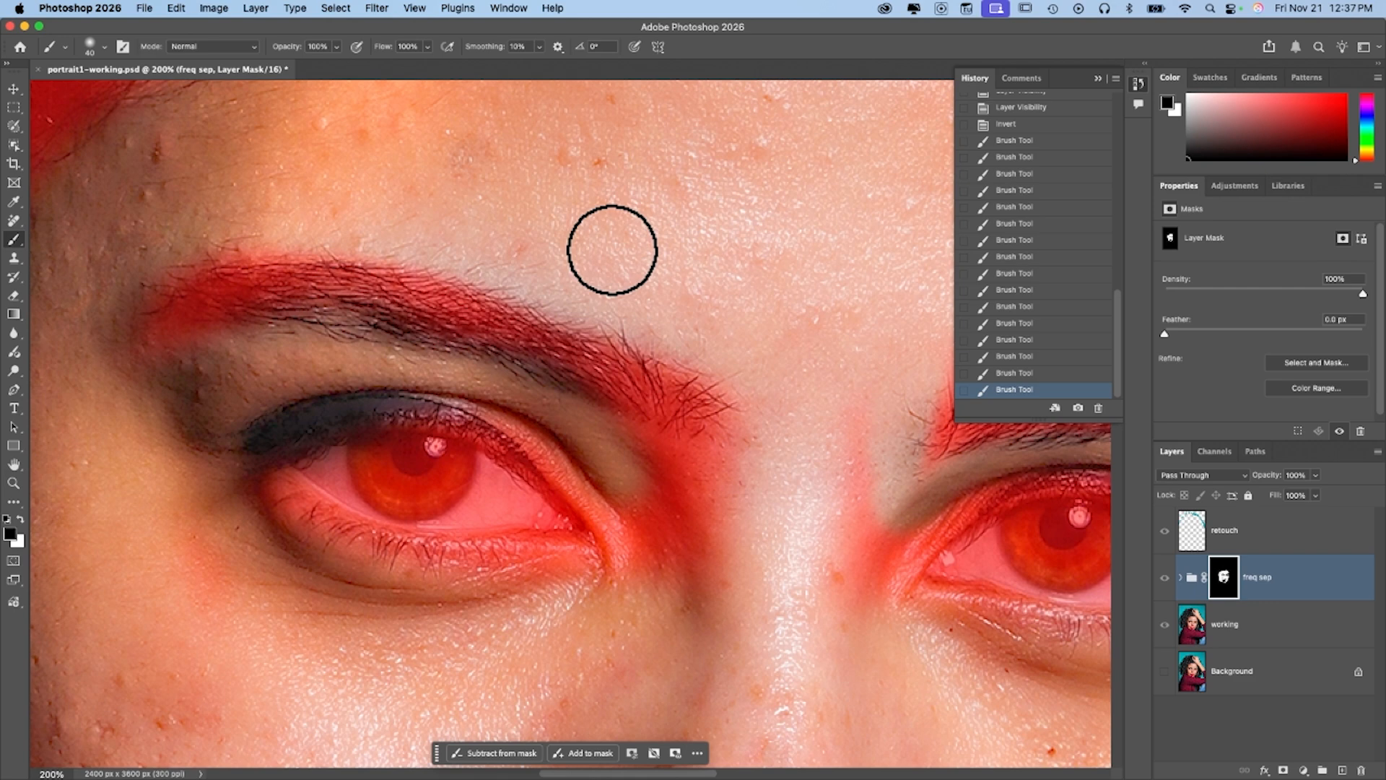
{"action": "scroll", "coordinate": [781, 241], "scroll_direction": "down", "scroll_amount": 5}
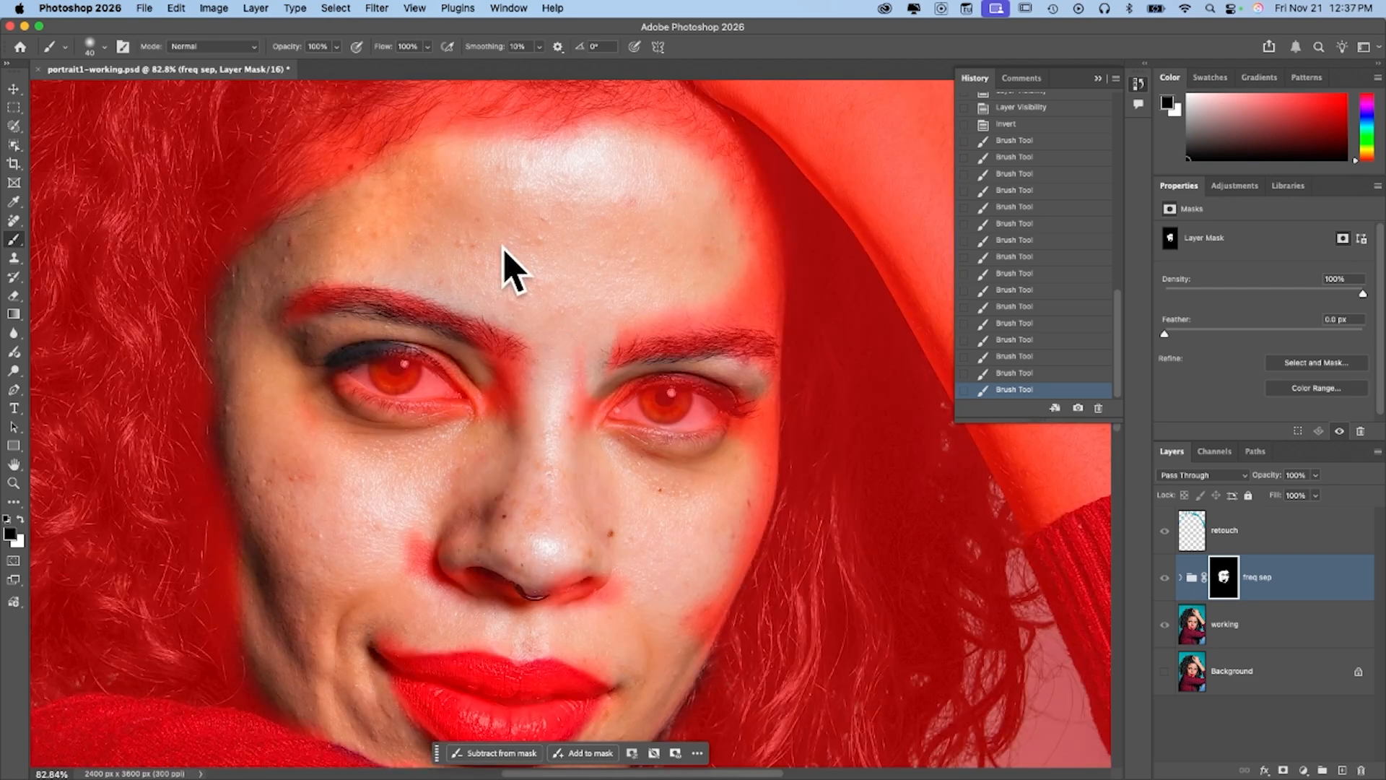
{"action": "left_click_drag", "start_coordinate": [568, 355], "coordinate": [584, 381]}
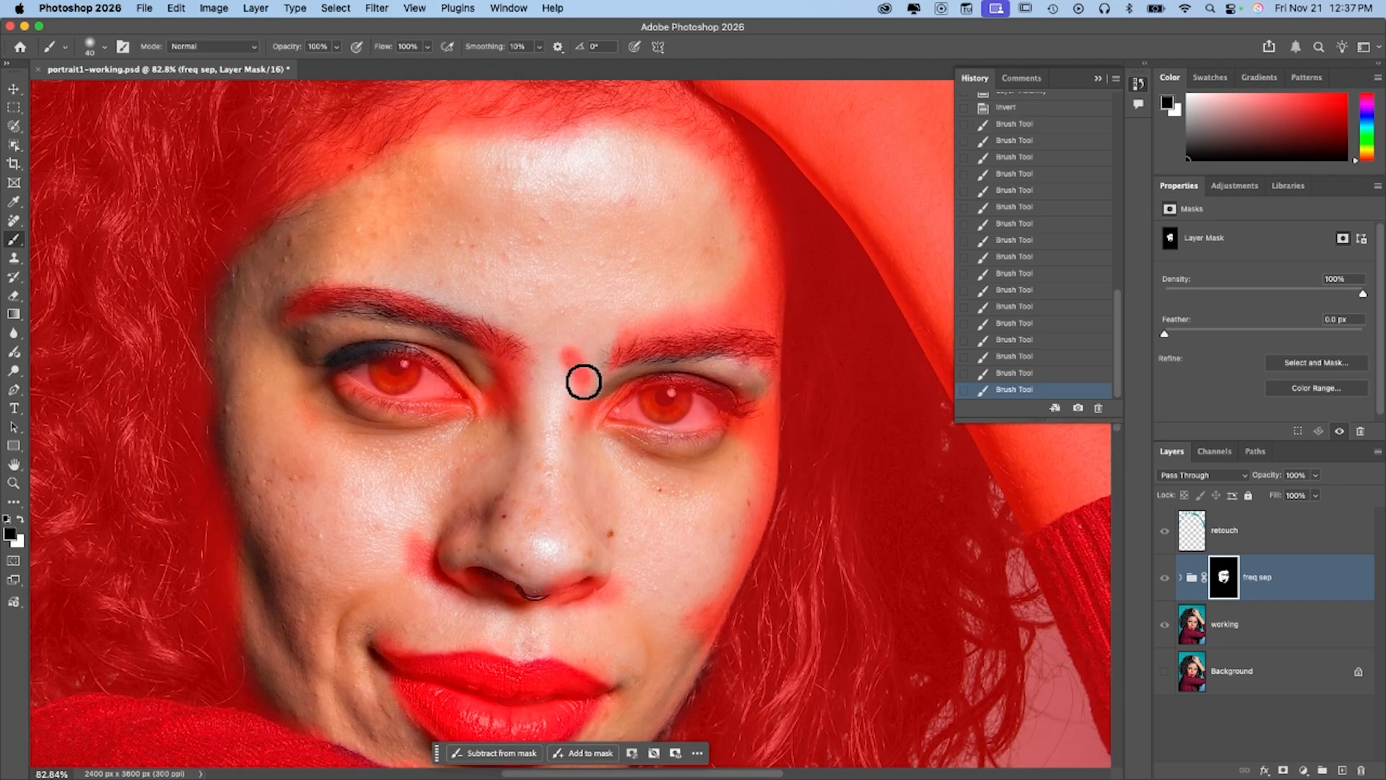
{"action": "mouse_move", "coordinate": [744, 532]}
{"action": "left_mouse_down"}
{"action": "mouse_move", "coordinate": [681, 637]}
{"action": "mouse_move", "coordinate": [712, 589]}
{"action": "mouse_move", "coordinate": [698, 575]}
{"action": "left_mouse_up"}
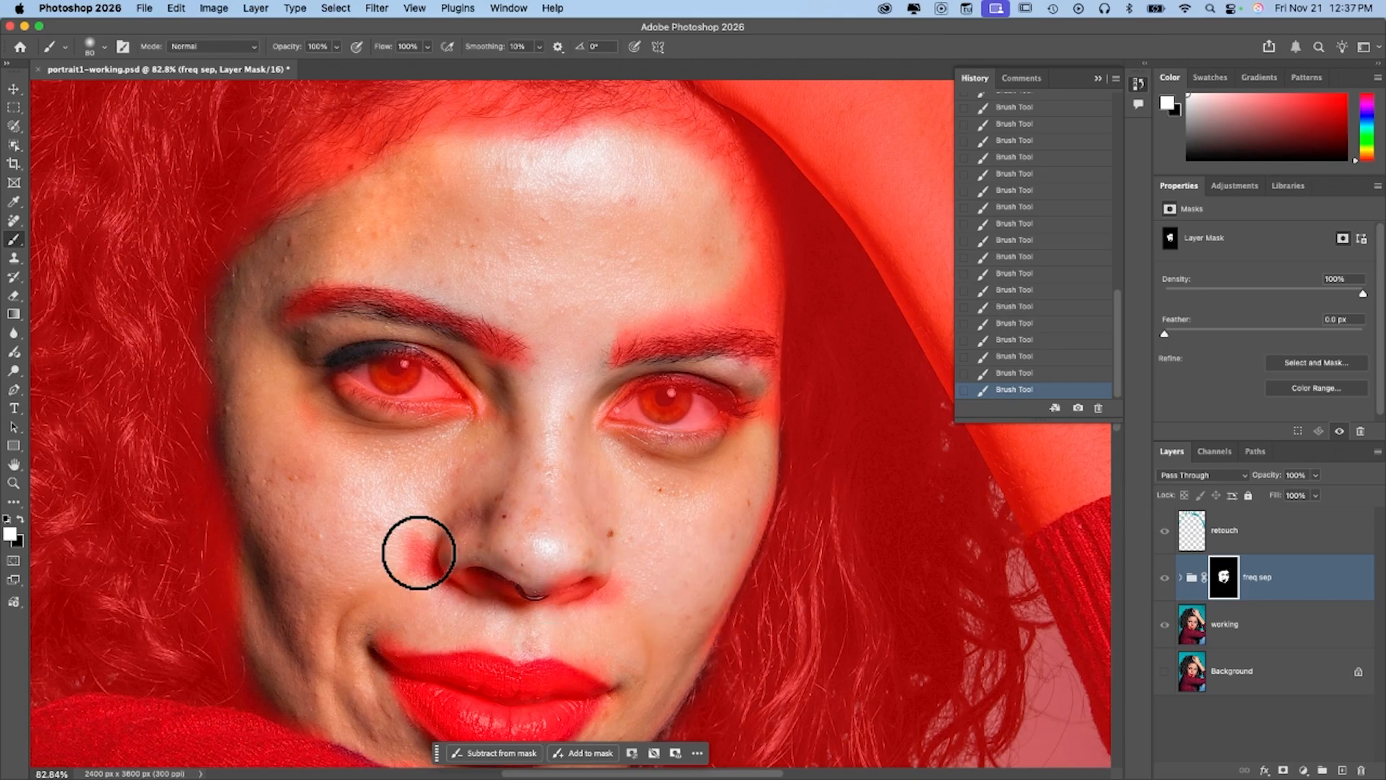
{"action": "left_click_drag", "start_coordinate": [421, 527], "coordinate": [414, 575]}
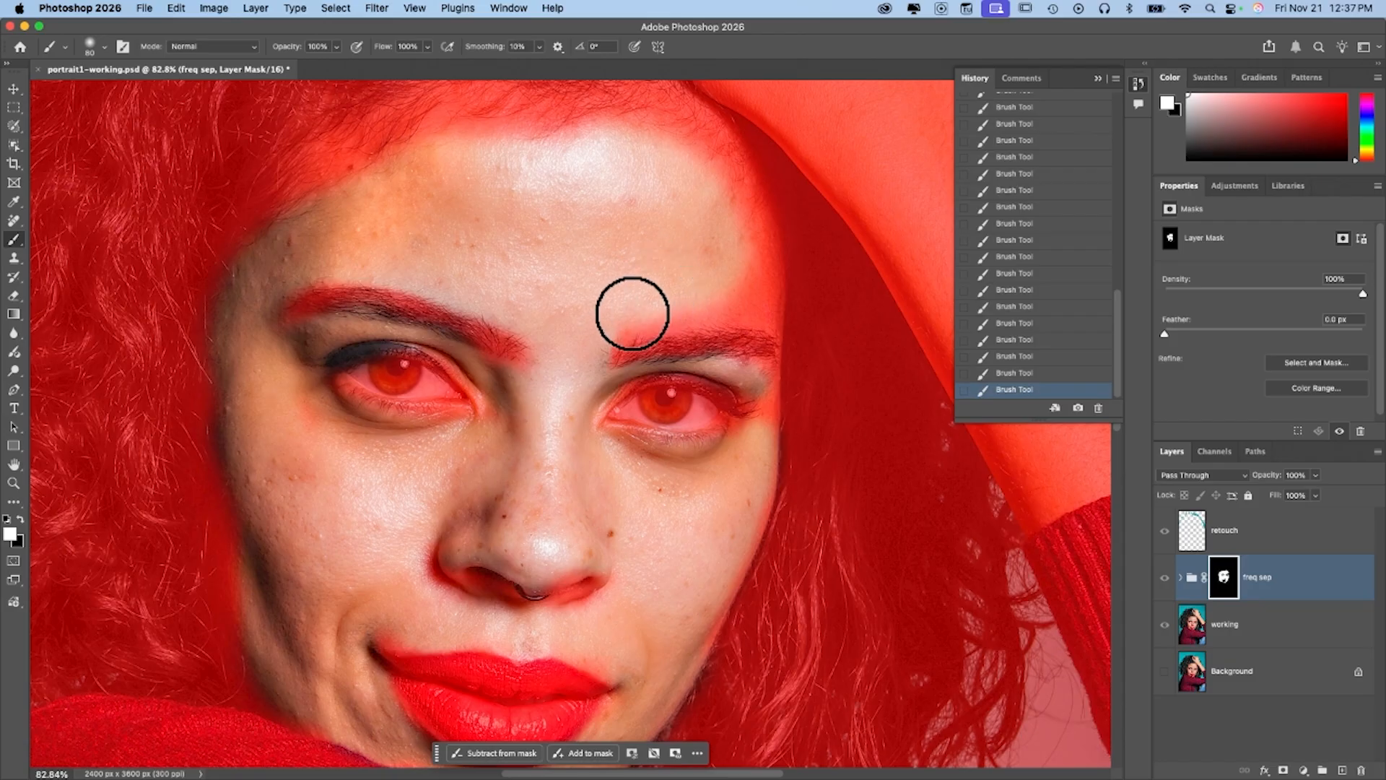
{"action": "mouse_move", "coordinate": [707, 298]}
{"action": "left_mouse_down"}
{"action": "mouse_move", "coordinate": [747, 302]}
{"action": "mouse_move", "coordinate": [760, 277]}
{"action": "mouse_move", "coordinate": [748, 238]}
{"action": "mouse_move", "coordinate": [697, 166]}
{"action": "mouse_move", "coordinate": [643, 130]}
{"action": "mouse_move", "coordinate": [618, 151]}
{"action": "mouse_move", "coordinate": [407, 164]}
{"action": "mouse_move", "coordinate": [284, 250]}
{"action": "mouse_move", "coordinate": [252, 296]}
{"action": "left_mouse_up"}
- Paint white on the freq sep mask over the remaining skin along the chin and jawline
{"action": "scroll", "coordinate": [449, 486], "scroll_direction": "down", "scroll_amount": 5}
{"action": "scroll", "coordinate": [449, 485], "scroll_direction": "right", "scroll_amount": 3}
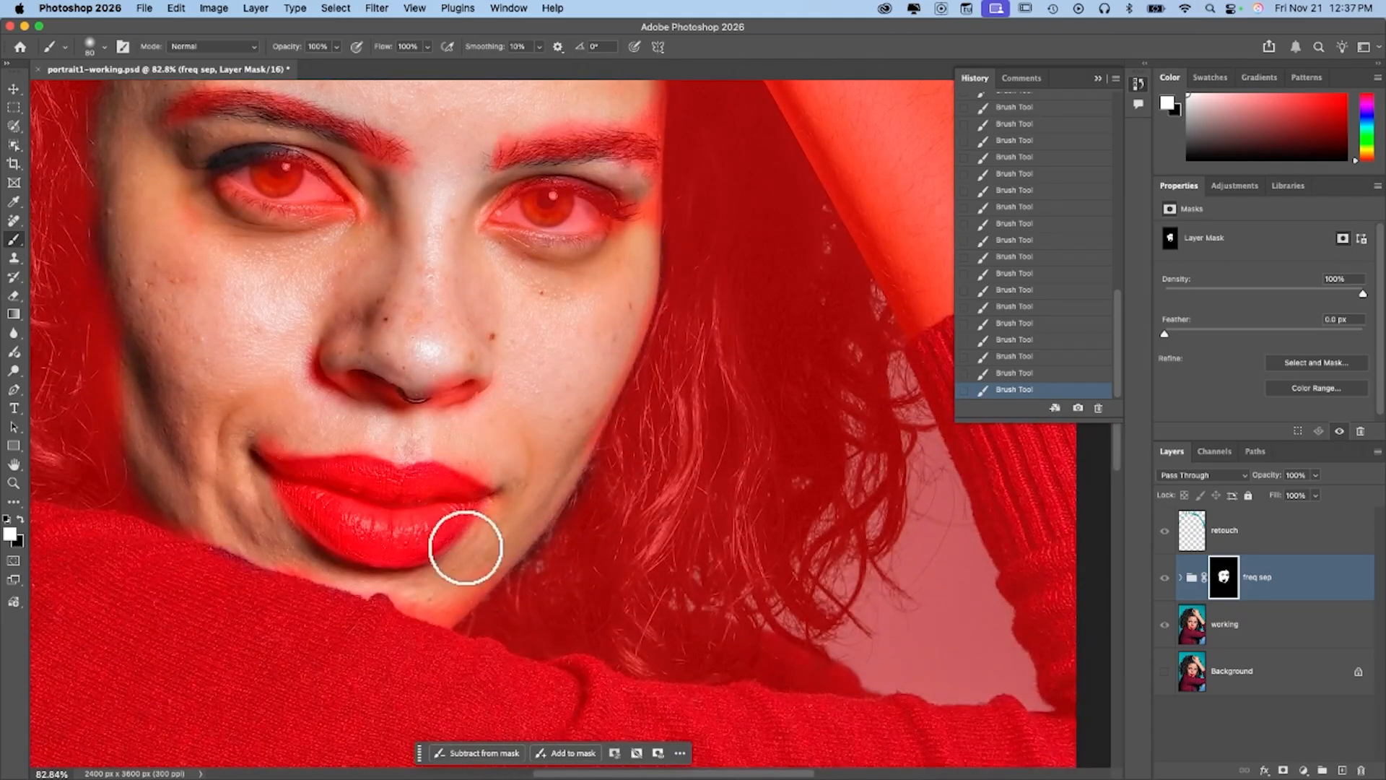
{"action": "mouse_move", "coordinate": [449, 587]}
{"action": "left_mouse_down"}
{"action": "mouse_move", "coordinate": [486, 560]}
{"action": "mouse_move", "coordinate": [599, 400]}
{"action": "left_mouse_up"}
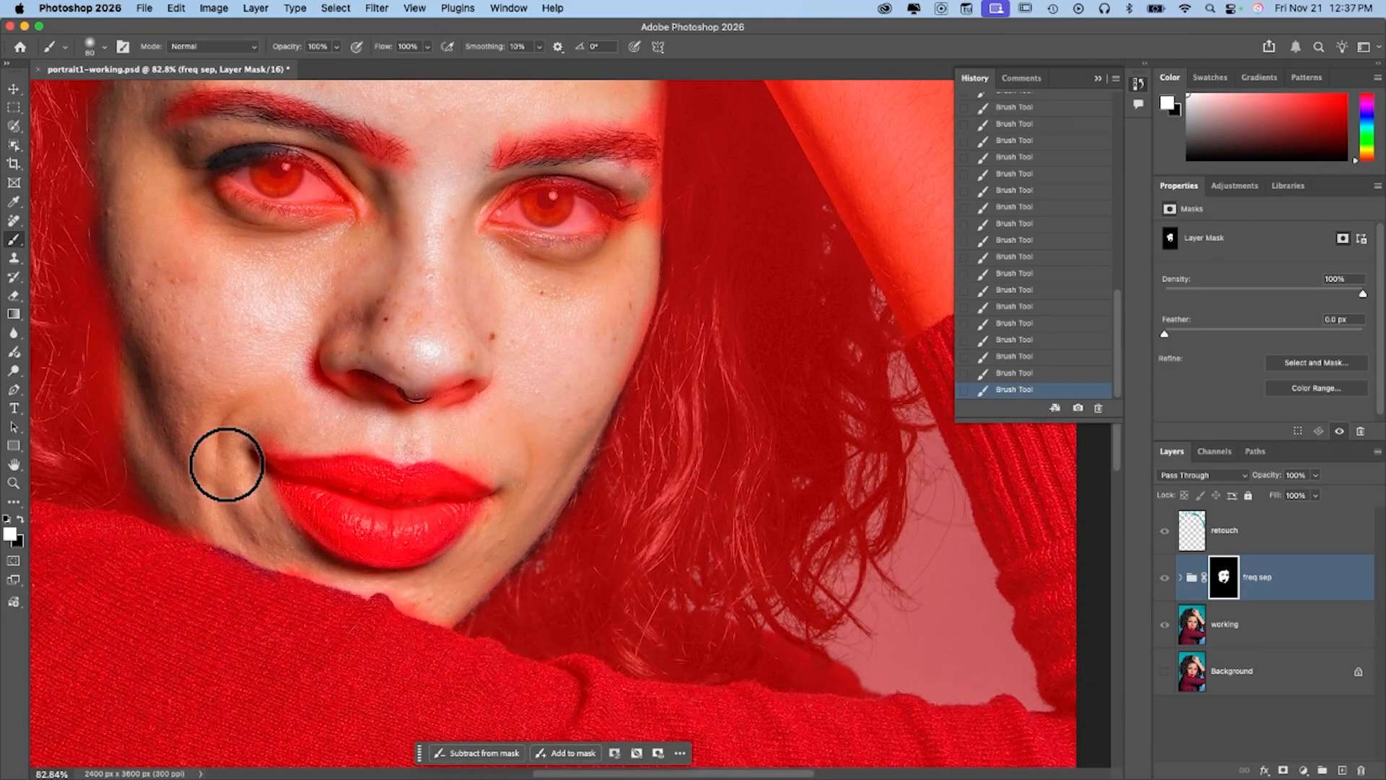
- Enlarge the brush to 150 pixels and paint white on the freq sep mask over the raised forearm
{"action": "scroll", "coordinate": [640, 300], "scroll_direction": "right", "scroll_amount": 5}
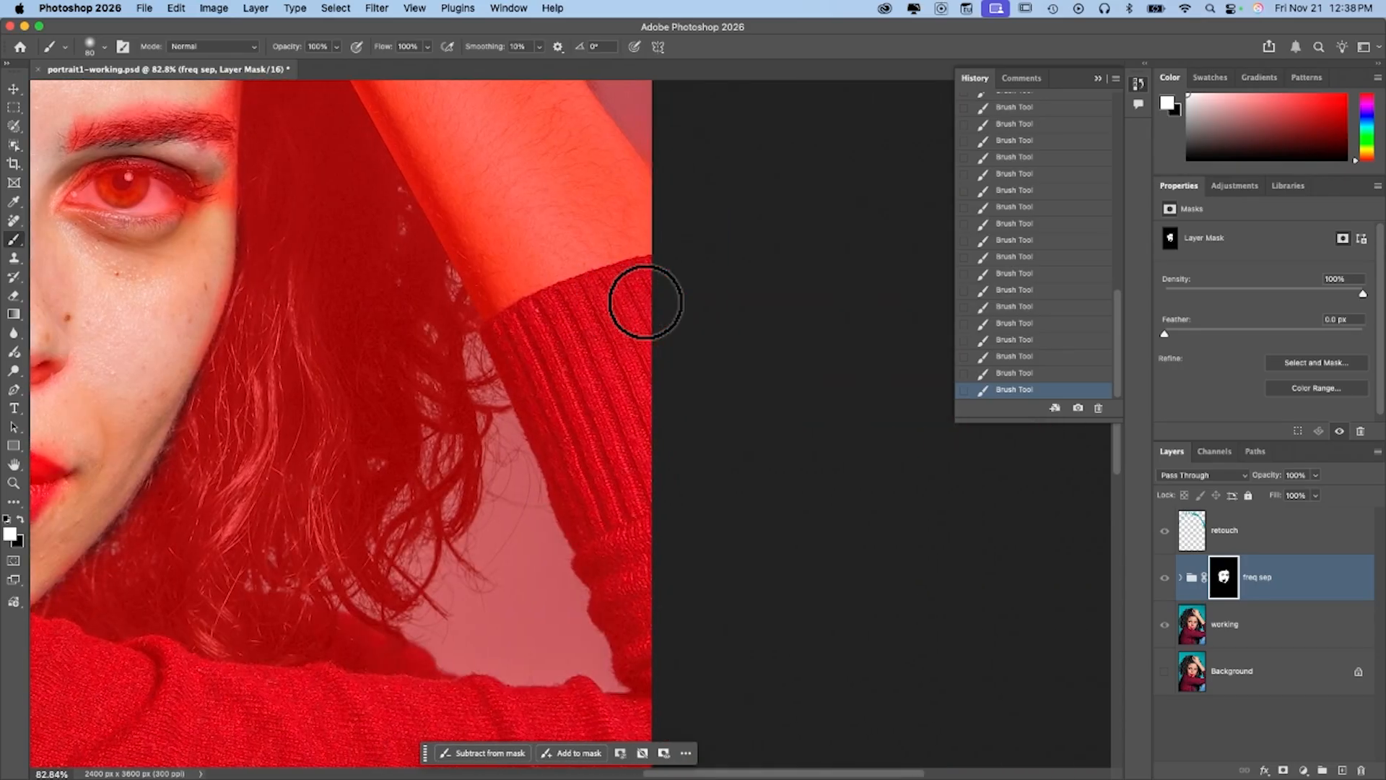
{"action": "scroll", "coordinate": [645, 302], "scroll_direction": "up", "scroll_amount": 4}
{"action": "scroll", "coordinate": [644, 302], "scroll_direction": "up", "scroll_amount": 2}
{"action": "scroll", "coordinate": [645, 302], "scroll_direction": "left", "scroll_amount": 1}
{"action": "key", "text": "bracketright"}
{"action": "key", "text": "bracketright"}
{"action": "key", "text": "bracketright"}
{"action": "key", "text": "bracketright"}
{"action": "mouse_move", "coordinate": [538, 263]}
{"action": "left_mouse_down"}
{"action": "mouse_move", "coordinate": [589, 366]}
{"action": "mouse_move", "coordinate": [526, 200]}
{"action": "mouse_move", "coordinate": [595, 245]}
{"action": "mouse_move", "coordinate": [590, 222]}
{"action": "mouse_move", "coordinate": [612, 308]}
{"action": "mouse_move", "coordinate": [698, 439]}
{"action": "mouse_move", "coordinate": [693, 413]}
{"action": "mouse_move", "coordinate": [706, 418]}
{"action": "mouse_move", "coordinate": [621, 322]}
{"action": "mouse_move", "coordinate": [589, 259]}
{"action": "mouse_move", "coordinate": [602, 257]}
{"action": "mouse_move", "coordinate": [701, 426]}
{"action": "mouse_move", "coordinate": [602, 247]}
{"action": "mouse_move", "coordinate": [802, 554]}
{"action": "mouse_move", "coordinate": [762, 552]}
{"action": "mouse_move", "coordinate": [675, 598]}
{"action": "mouse_move", "coordinate": [434, 108]}
{"action": "mouse_move", "coordinate": [632, 425]}
{"action": "mouse_move", "coordinate": [724, 522]}
{"action": "mouse_move", "coordinate": [695, 519]}
{"action": "mouse_move", "coordinate": [715, 538]}
{"action": "left_mouse_up"}
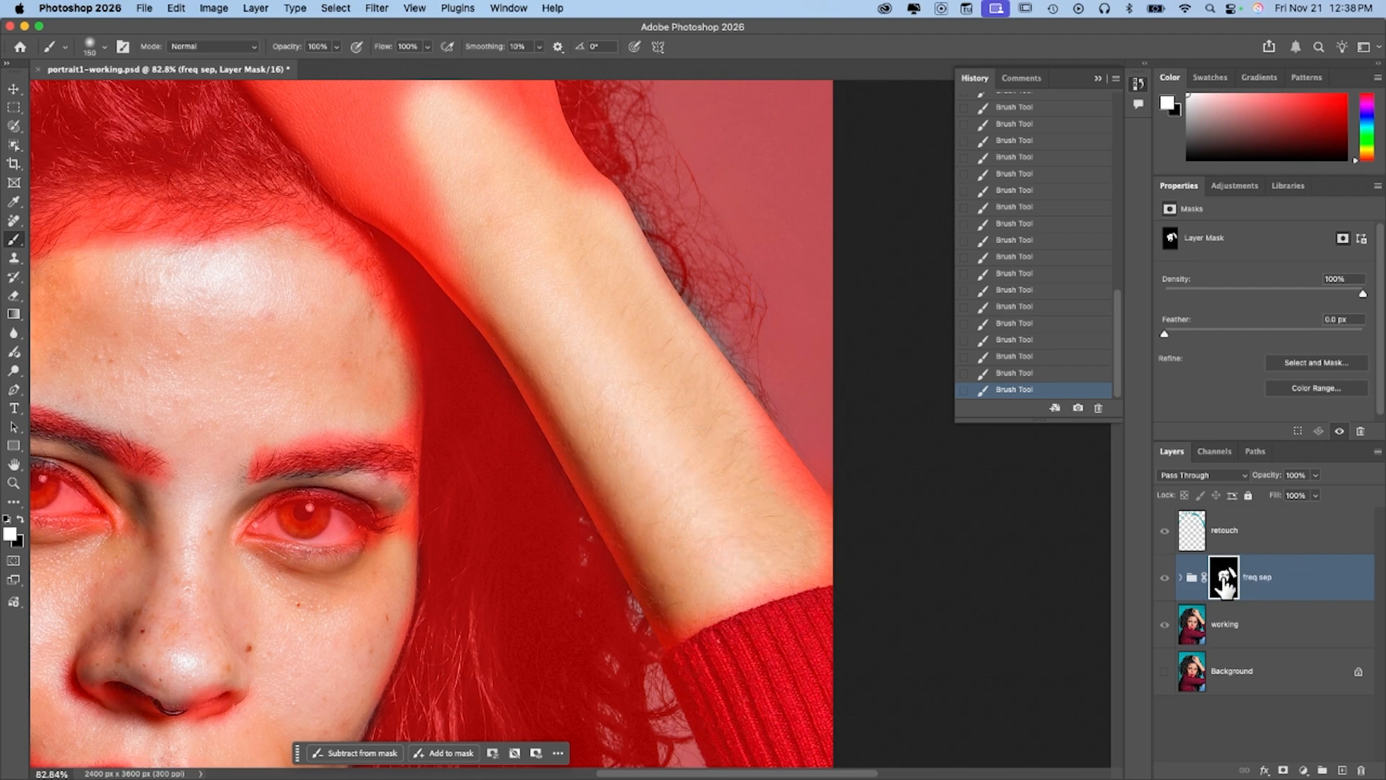
- Extend the white area of the freq sep mask over the wrist, hand and remaining forearm skin up to the sleeve
{"action": "scroll", "coordinate": [767, 418], "scroll_direction": "up", "scroll_amount": 5}
{"action": "scroll", "coordinate": [767, 417], "scroll_direction": "left", "scroll_amount": 3}
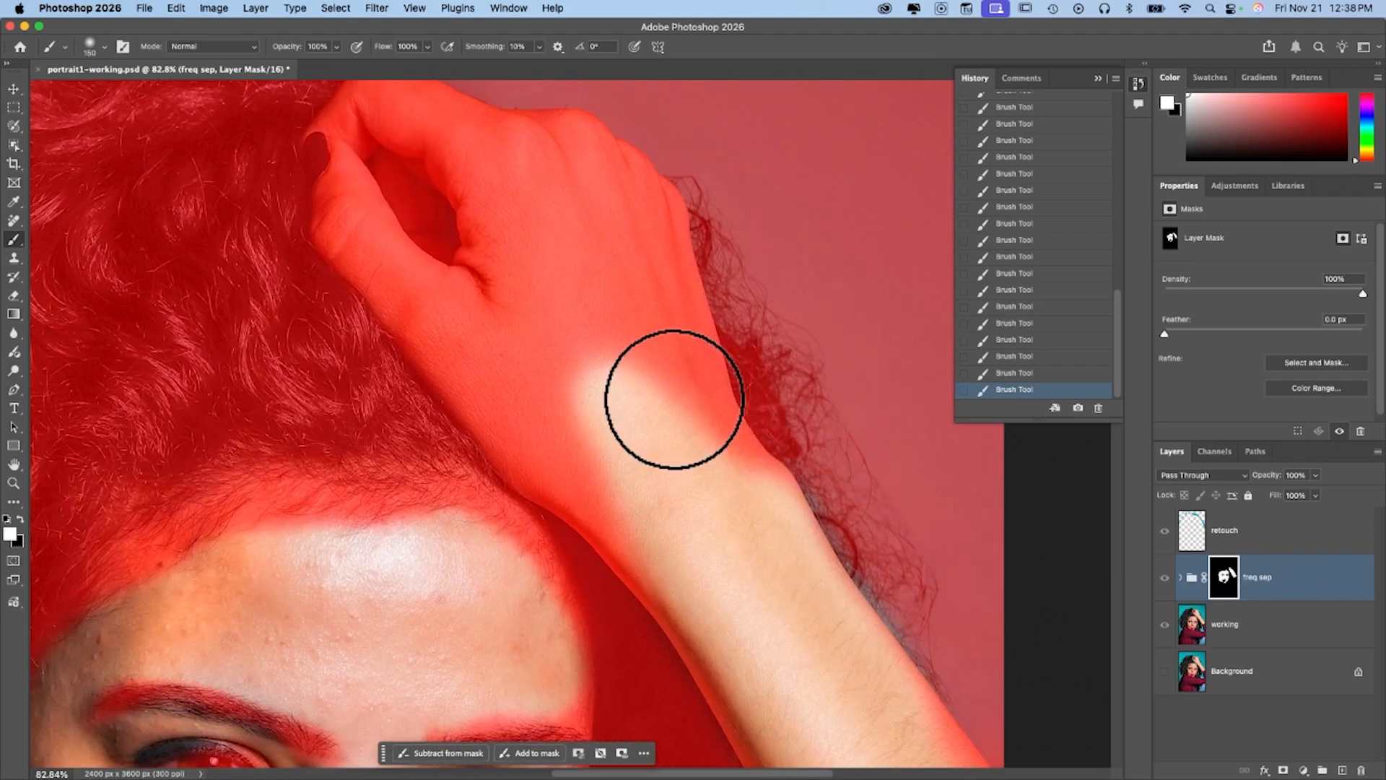
{"action": "mouse_move", "coordinate": [735, 495]}
{"action": "left_mouse_down"}
{"action": "mouse_move", "coordinate": [651, 308]}
{"action": "mouse_move", "coordinate": [642, 218]}
{"action": "mouse_move", "coordinate": [592, 166]}
{"action": "mouse_move", "coordinate": [555, 156]}
{"action": "mouse_move", "coordinate": [536, 172]}
{"action": "mouse_move", "coordinate": [480, 130]}
{"action": "mouse_move", "coordinate": [387, 109]}
{"action": "mouse_move", "coordinate": [449, 208]}
{"action": "mouse_move", "coordinate": [482, 231]}
{"action": "mouse_move", "coordinate": [430, 189]}
{"action": "mouse_move", "coordinate": [374, 172]}
{"action": "mouse_move", "coordinate": [412, 249]}
{"action": "mouse_move", "coordinate": [485, 307]}
{"action": "mouse_move", "coordinate": [356, 237]}
{"action": "mouse_move", "coordinate": [633, 518]}
{"action": "mouse_move", "coordinate": [598, 507]}
{"action": "mouse_move", "coordinate": [521, 174]}
{"action": "mouse_move", "coordinate": [600, 428]}
{"action": "mouse_move", "coordinate": [592, 285]}
{"action": "mouse_move", "coordinate": [694, 353]}
{"action": "mouse_move", "coordinate": [677, 344]}
{"action": "mouse_move", "coordinate": [758, 525]}
{"action": "left_mouse_up"}
{"action": "scroll", "coordinate": [758, 524], "scroll_direction": "down", "scroll_amount": 3}
{"action": "scroll", "coordinate": [758, 525], "scroll_direction": "right", "scroll_amount": 3}
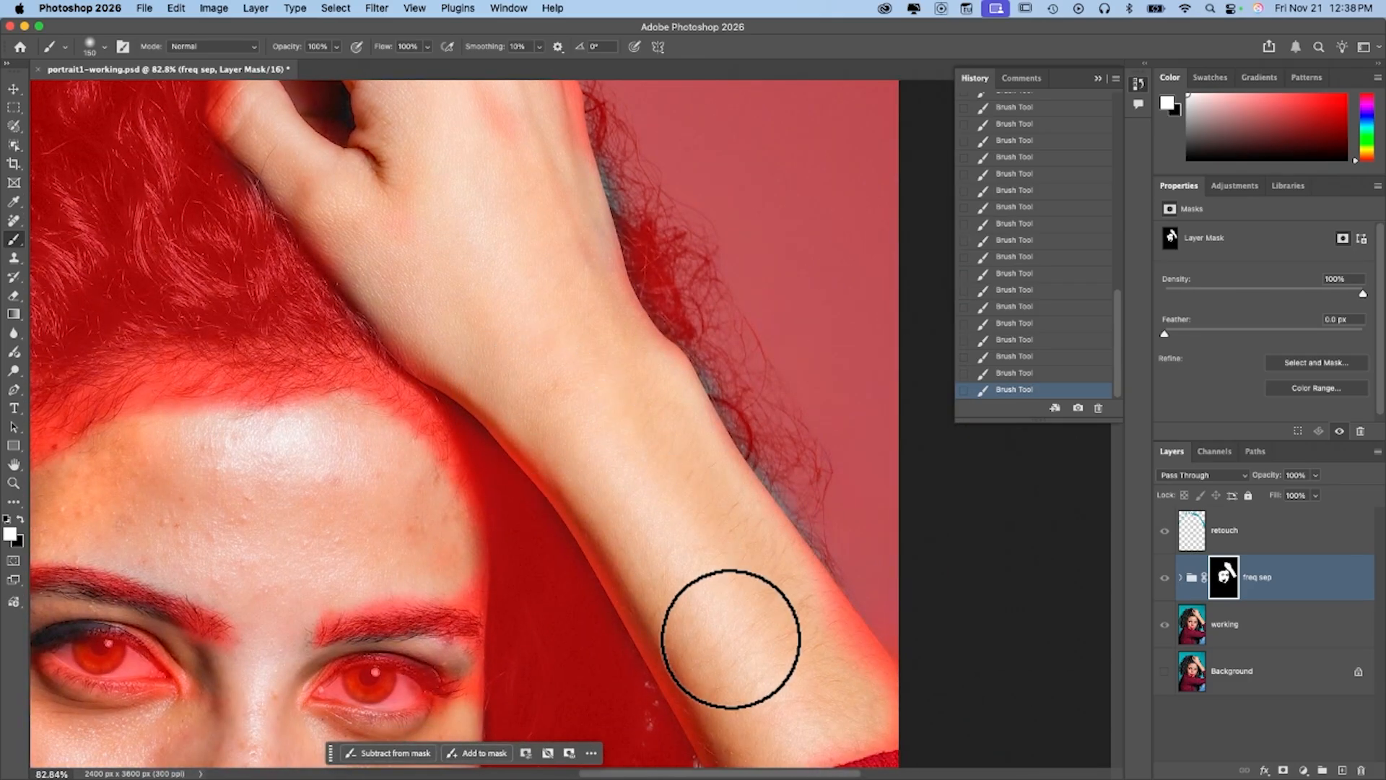
{"action": "mouse_move", "coordinate": [791, 683]}
{"action": "left_mouse_down"}
{"action": "mouse_move", "coordinate": [863, 718]}
{"action": "mouse_move", "coordinate": [755, 580]}
{"action": "left_mouse_up"}
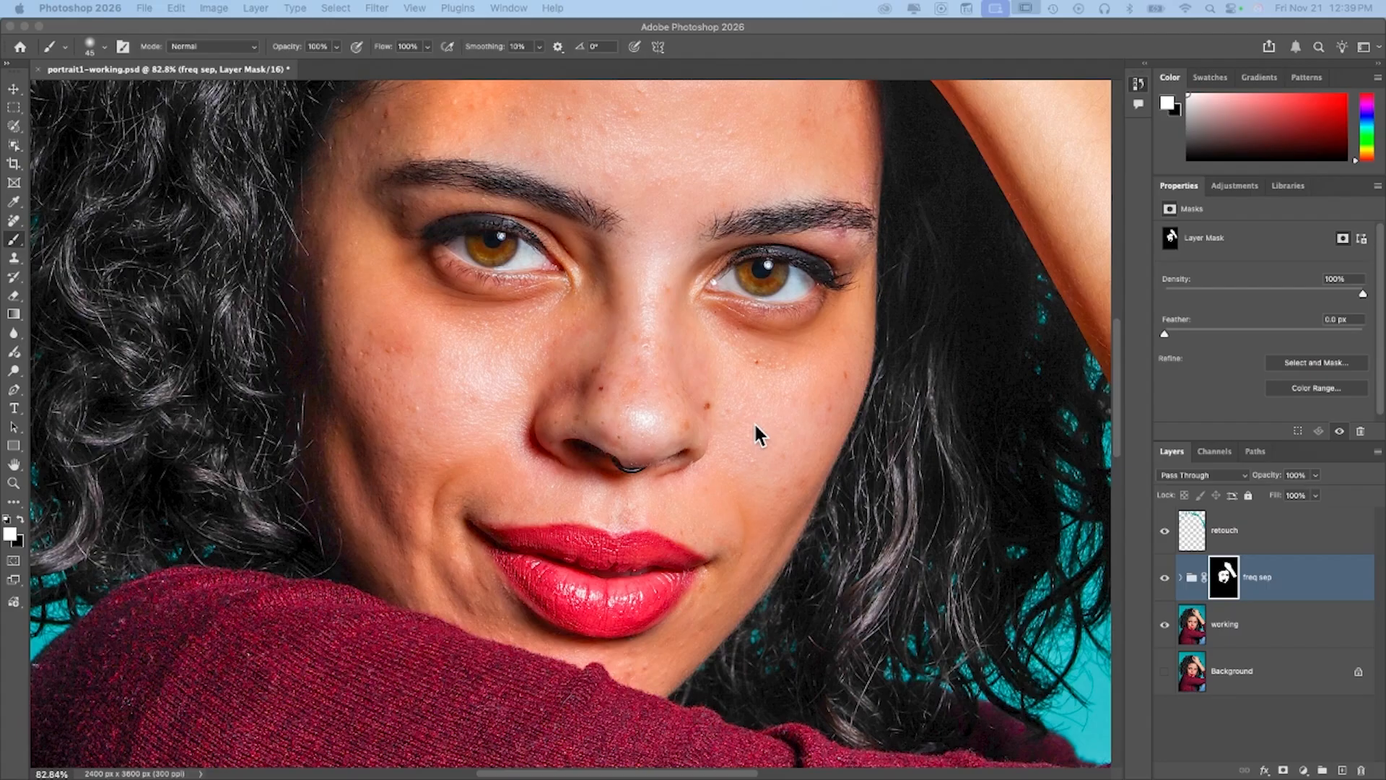
- Compare the face with the freq sep group hidden and shown, and paint white on its mask beneath the left-hand eye
{"action": "scroll", "coordinate": [754, 421], "scroll_direction": "up", "scroll_amount": 5}
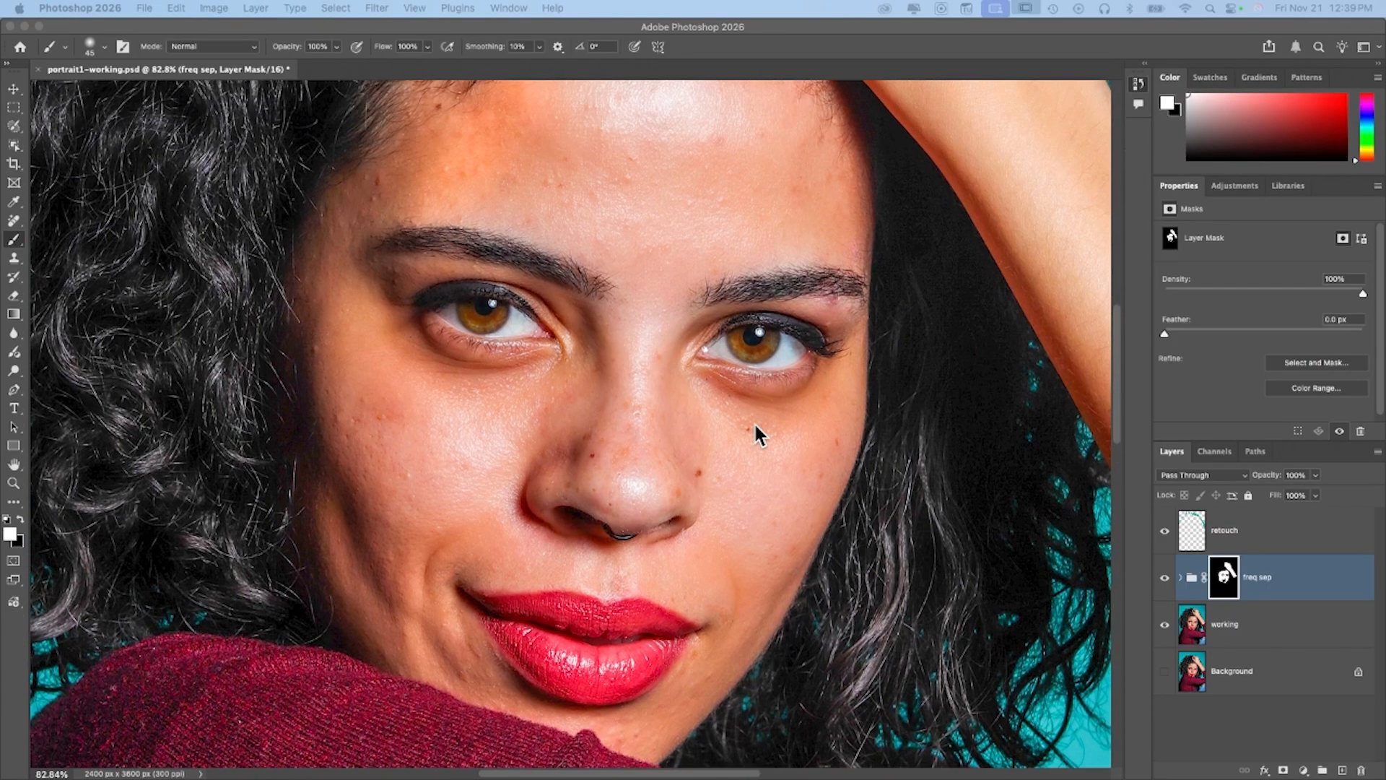
{"action": "left_click", "coordinate": [1168, 579]}
{"action": "left_click", "coordinate": [1164, 577]}
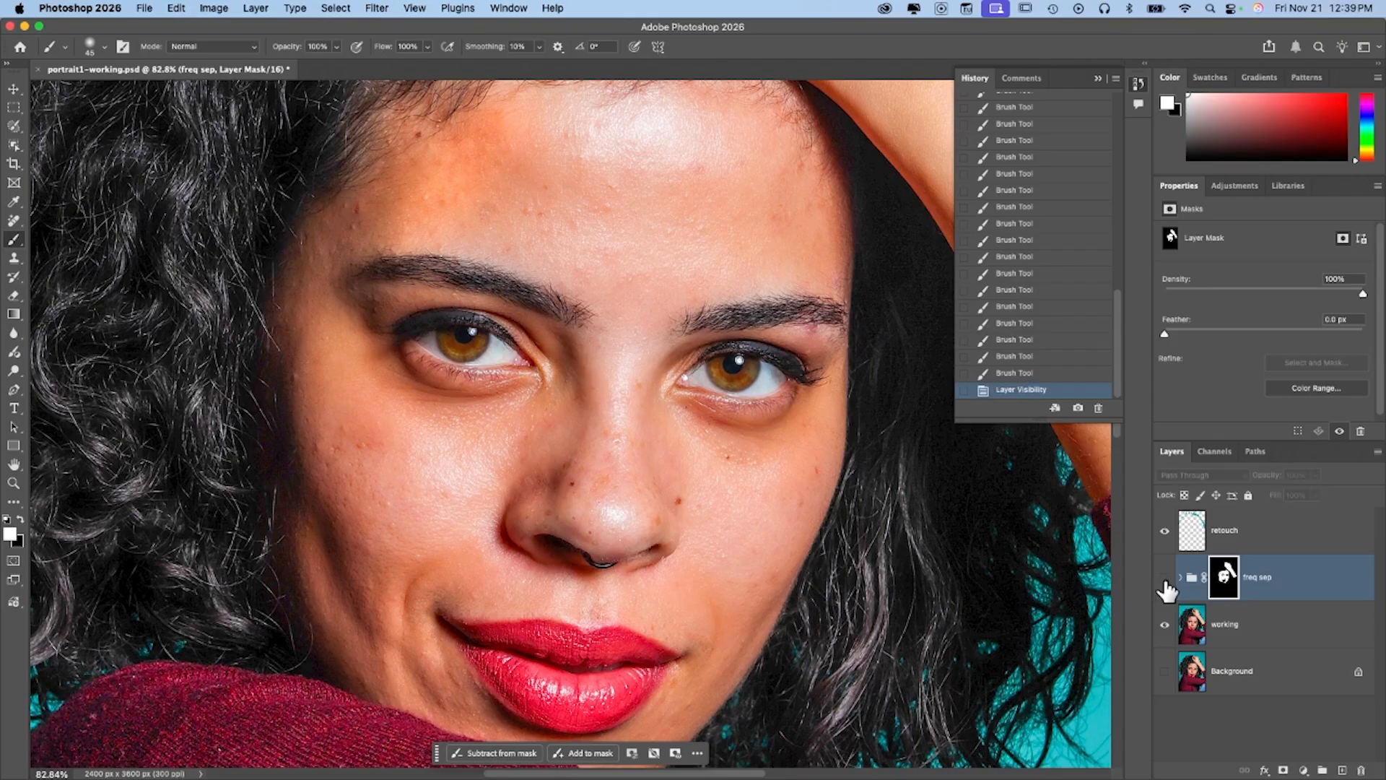
{"action": "left_click", "coordinate": [1164, 577]}
{"action": "left_click", "coordinate": [1165, 578]}
{"action": "left_click", "coordinate": [1164, 577]}
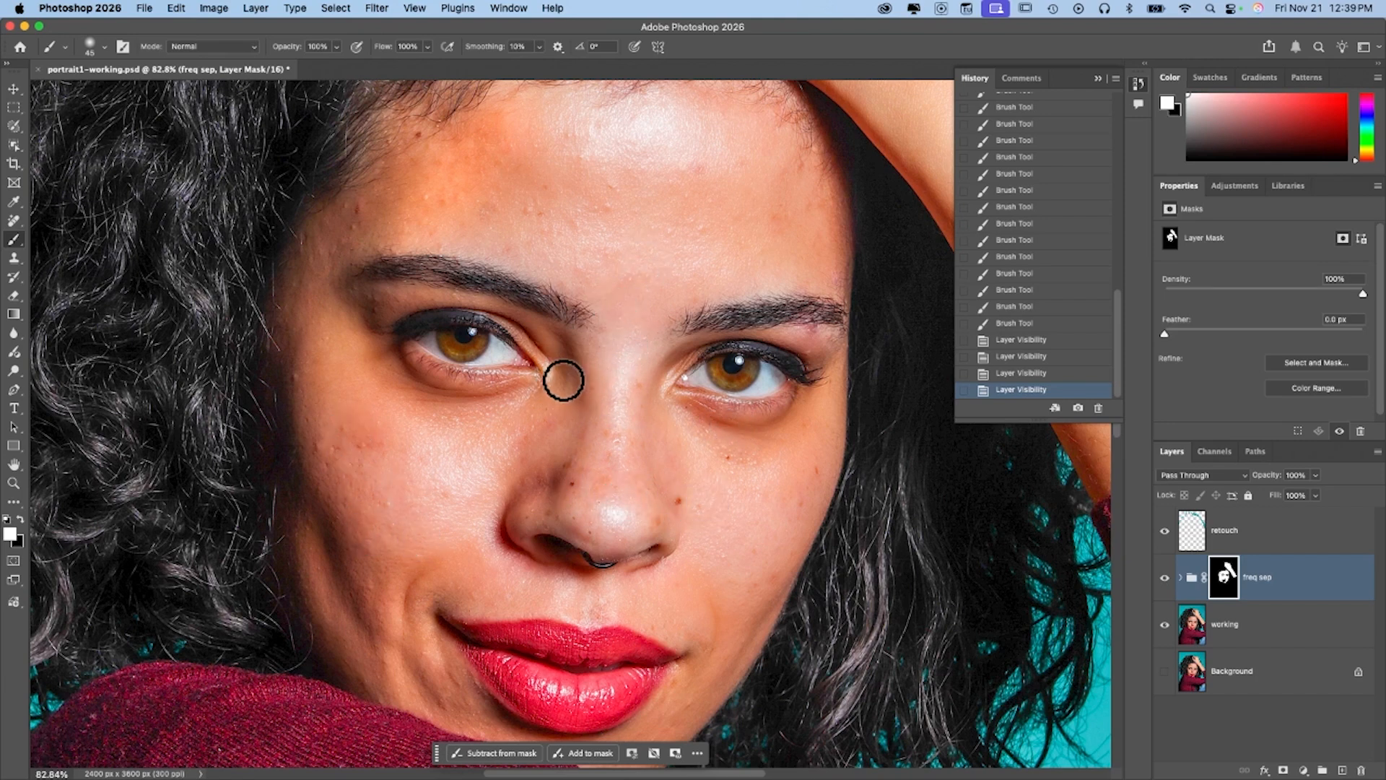
{"action": "left_click_drag", "start_coordinate": [423, 400], "coordinate": [522, 414]}
- Expand the freq sep group, select the low layer and open the Gaussian Blur filter for it
{"action": "left_click", "coordinate": [1179, 576]}
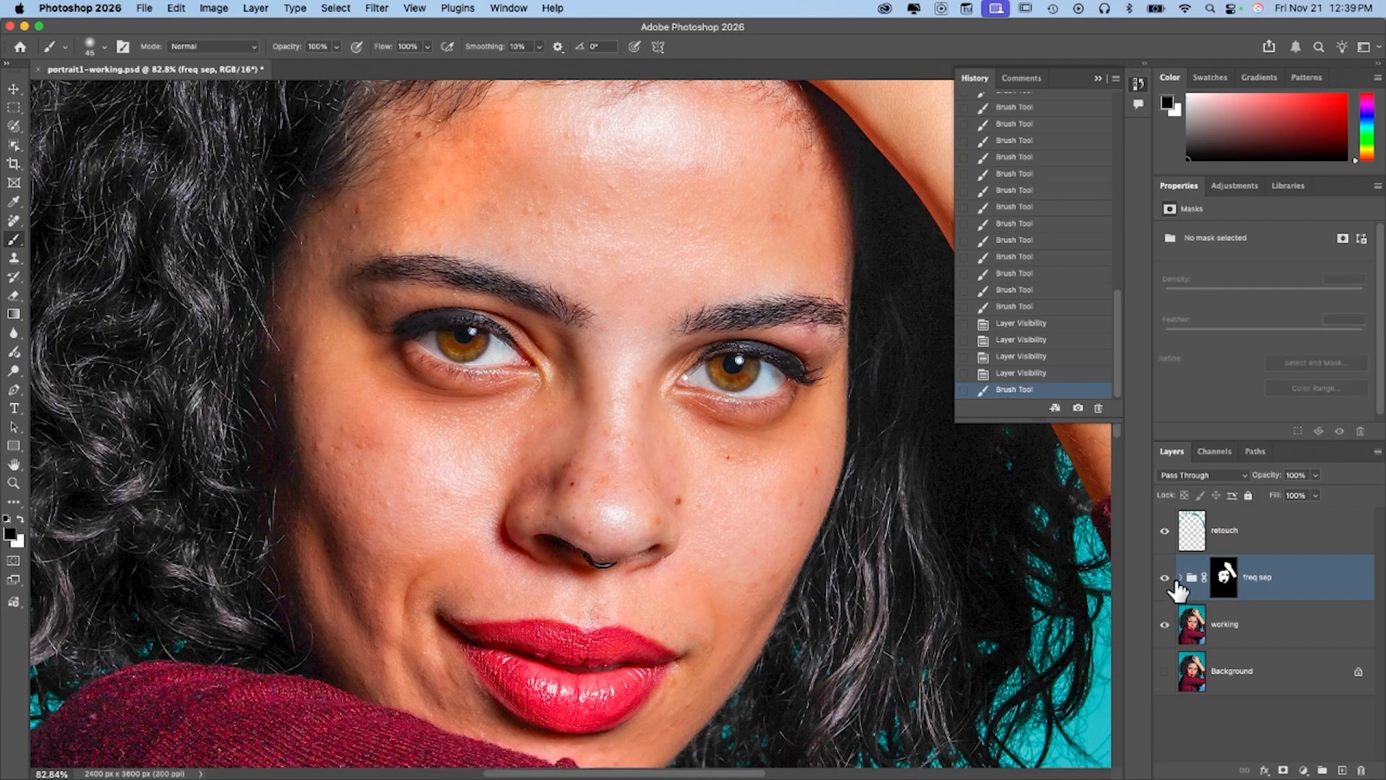
{"action": "left_click", "coordinate": [1213, 653]}
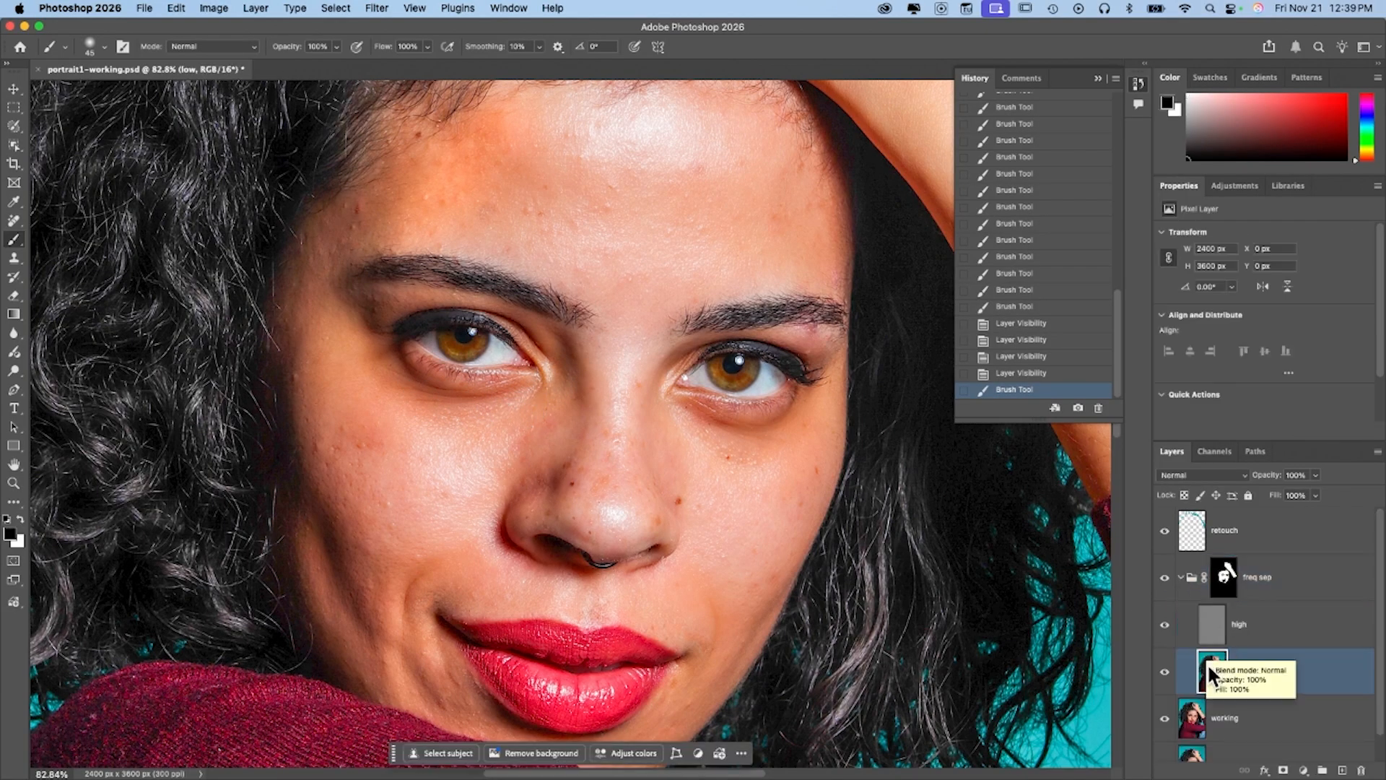
{"action": "left_click", "coordinate": [376, 9]}
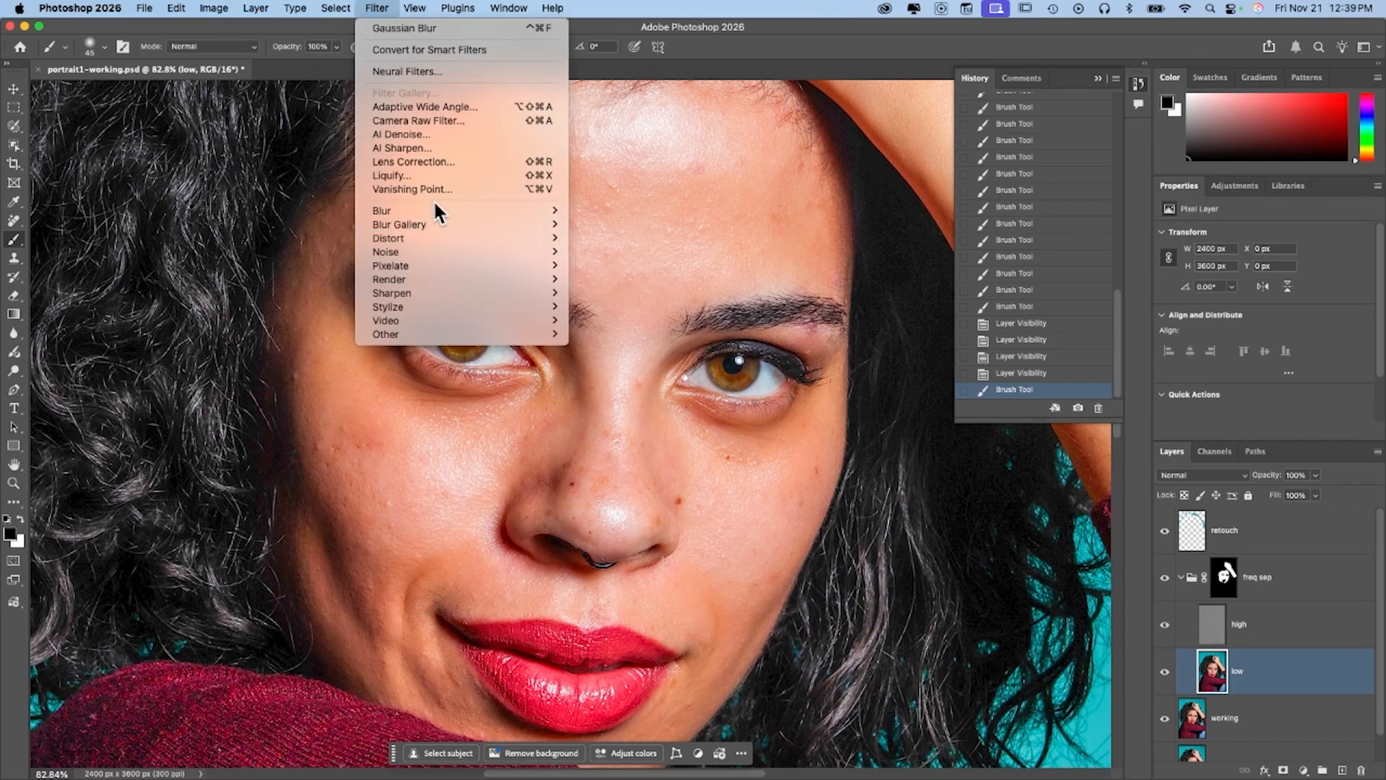
{"action": "mouse_move", "coordinate": [429, 210]}
{"action": "left_click", "coordinate": [619, 263]}
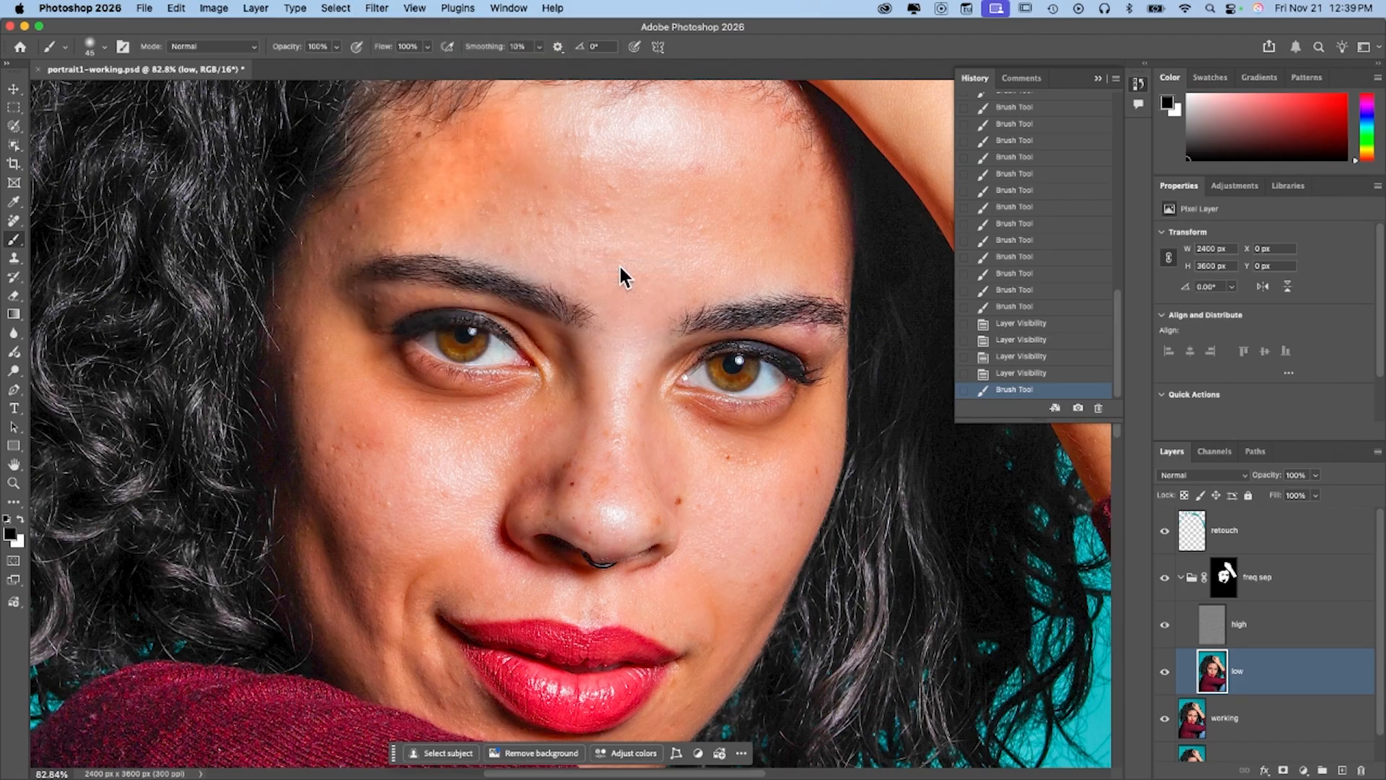
{"action": "left_click_drag", "start_coordinate": [633, 186], "coordinate": [932, 171]}
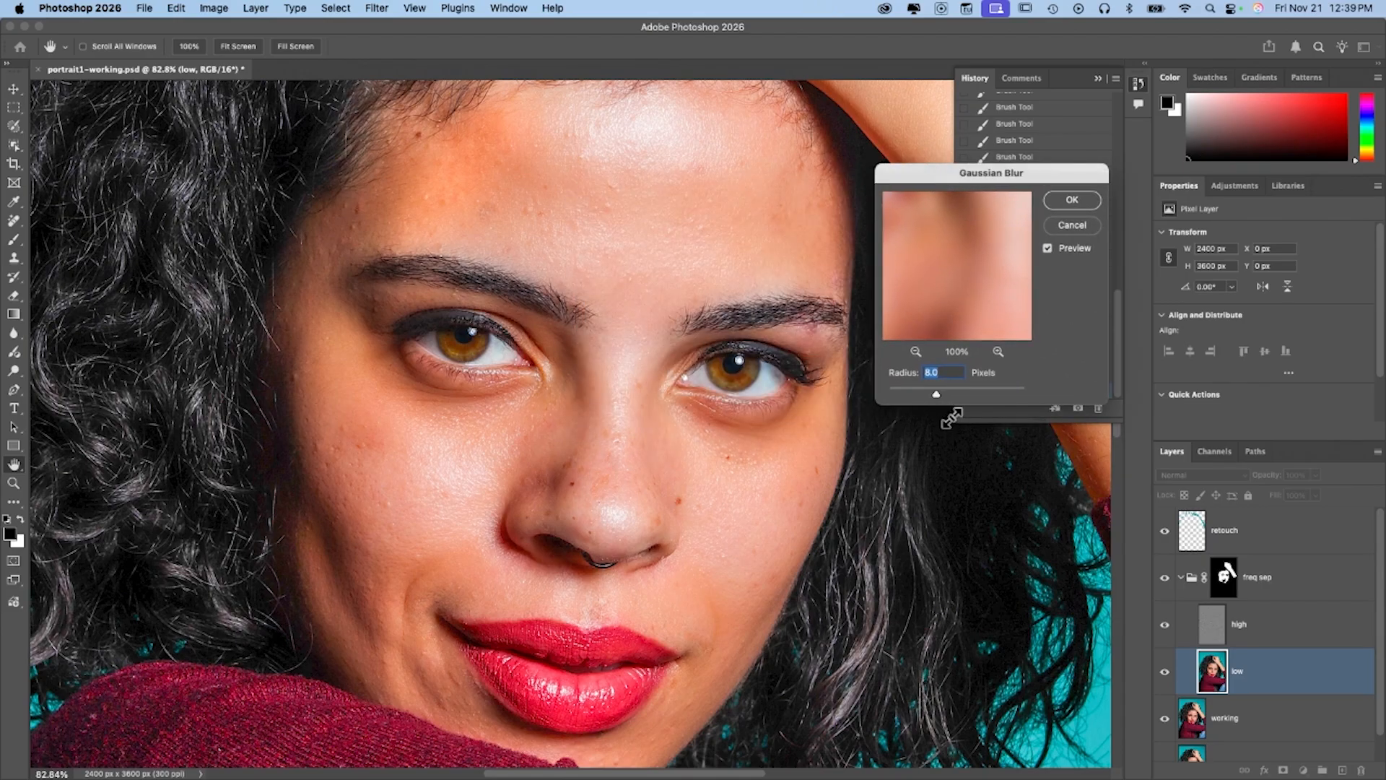
- Try Gaussian Blur radii of 4, 7.8 and 224 pixels on the low layer and check the preview
{"action": "mouse_move", "coordinate": [938, 396]}
{"action": "left_mouse_down"}
{"action": "mouse_move", "coordinate": [994, 391]}
{"action": "mouse_move", "coordinate": [929, 387]}
{"action": "left_mouse_up"}
{"action": "left_click_drag", "start_coordinate": [934, 393], "coordinate": [921, 396]}
{"action": "left_click_drag", "start_coordinate": [934, 394], "coordinate": [918, 392]}
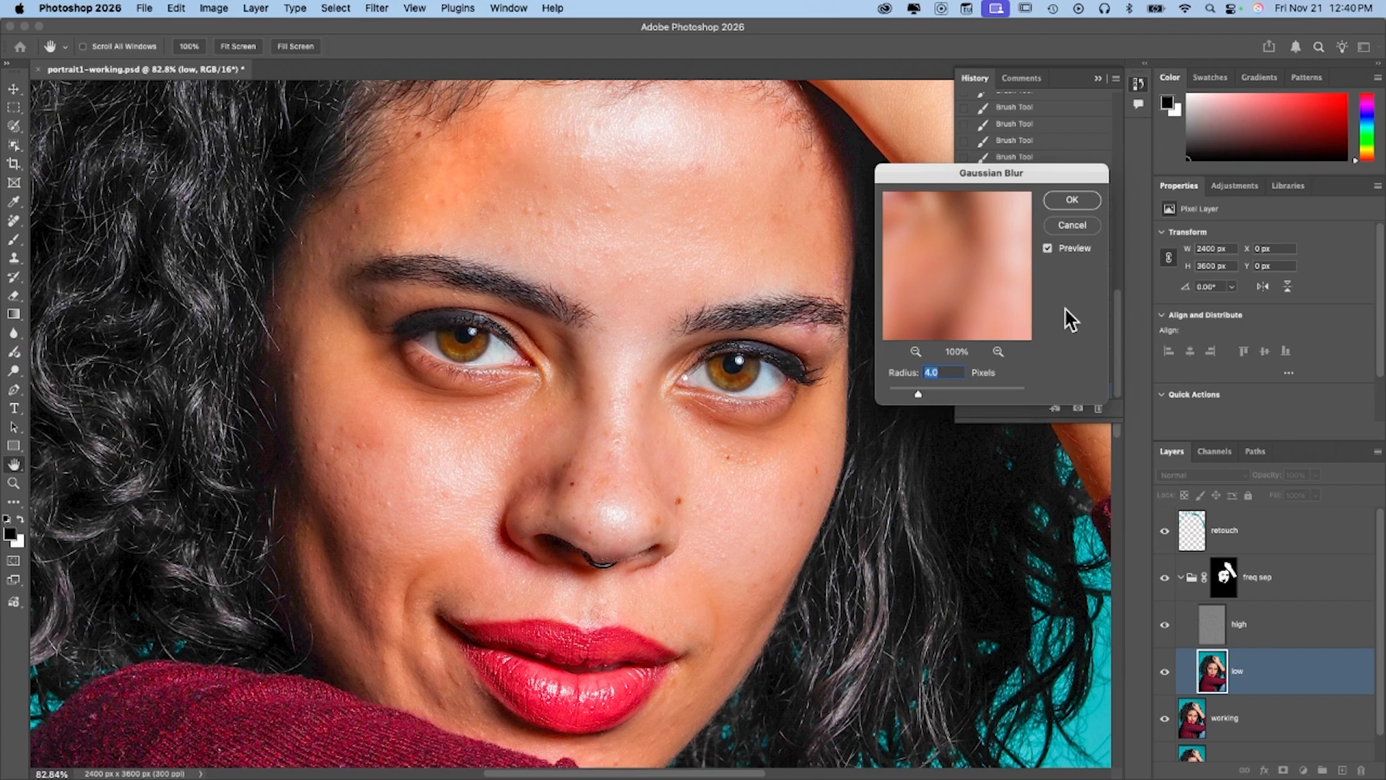
{"action": "left_click", "coordinate": [1048, 249]}
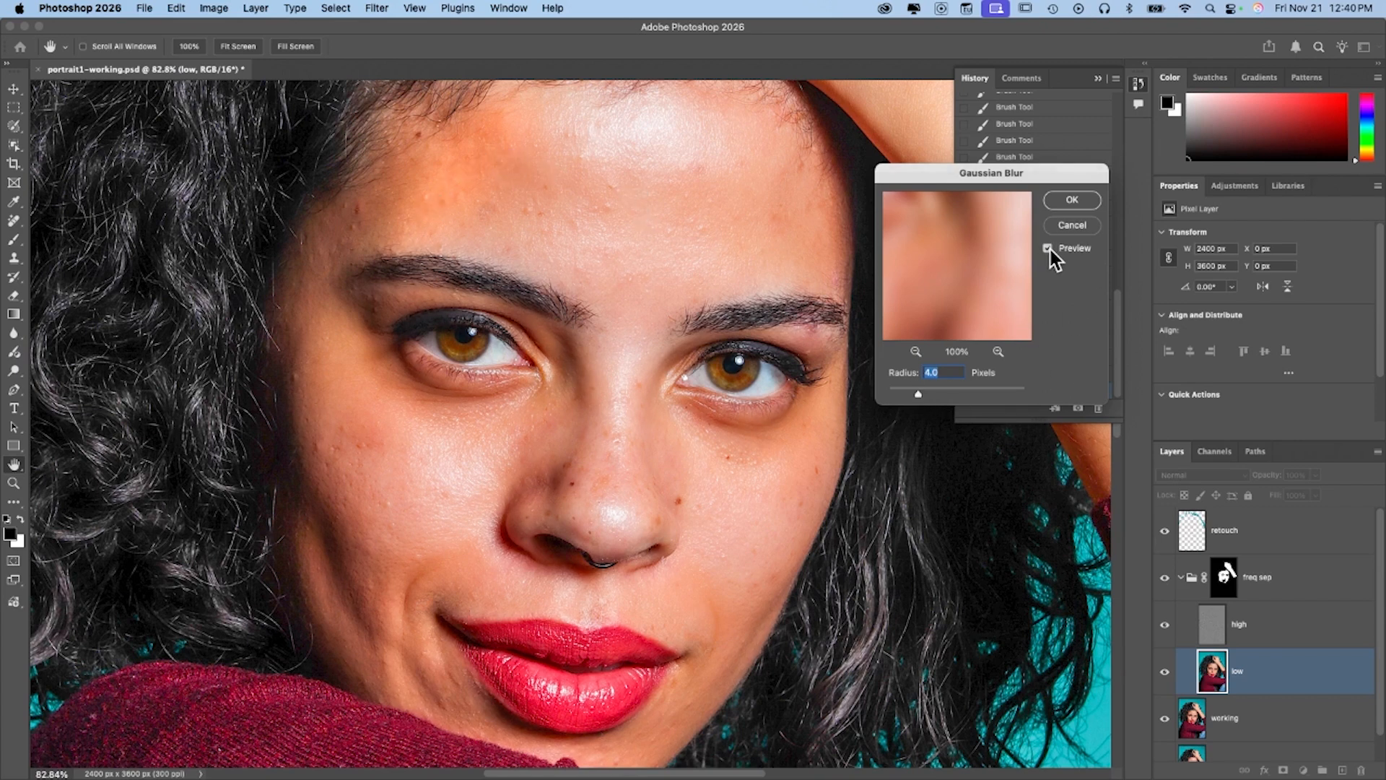
{"action": "left_click", "coordinate": [943, 391]}
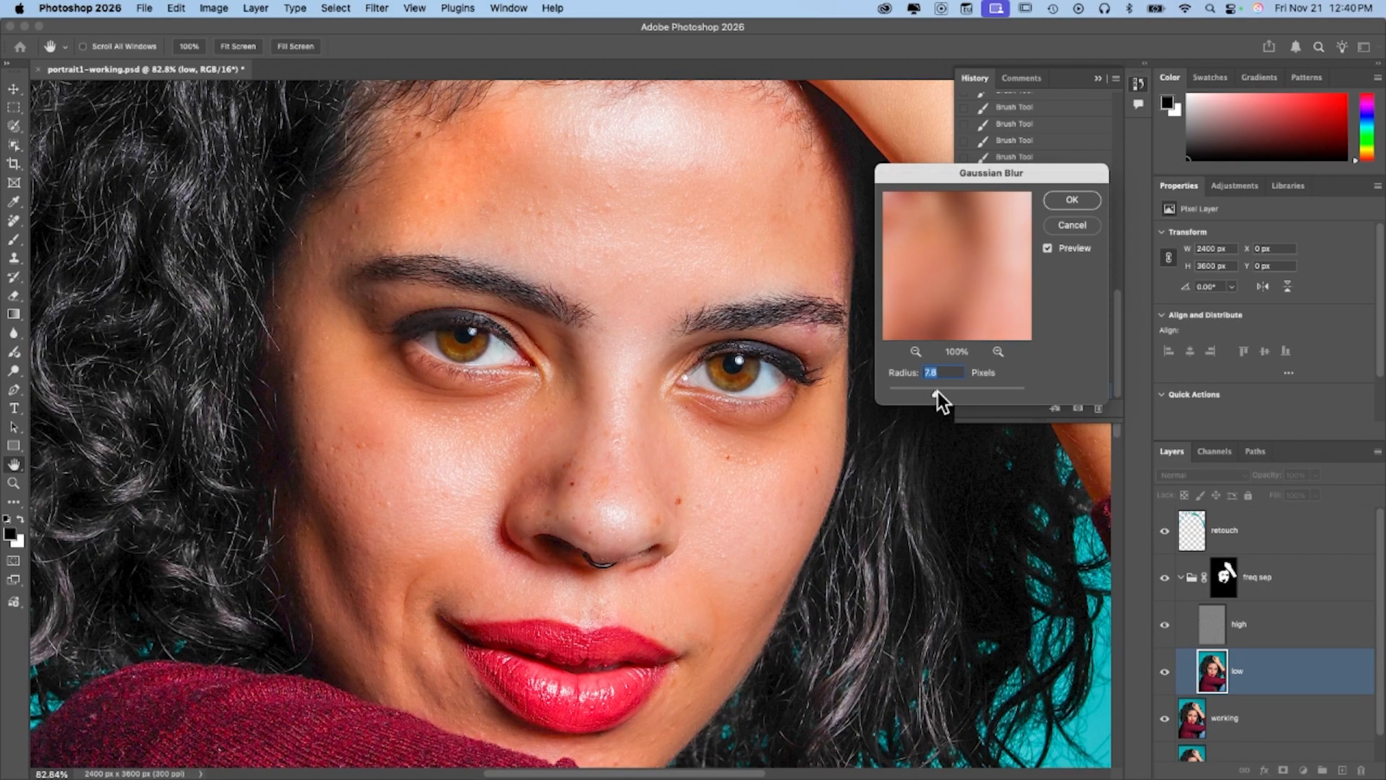
{"action": "left_click", "coordinate": [1001, 390]}
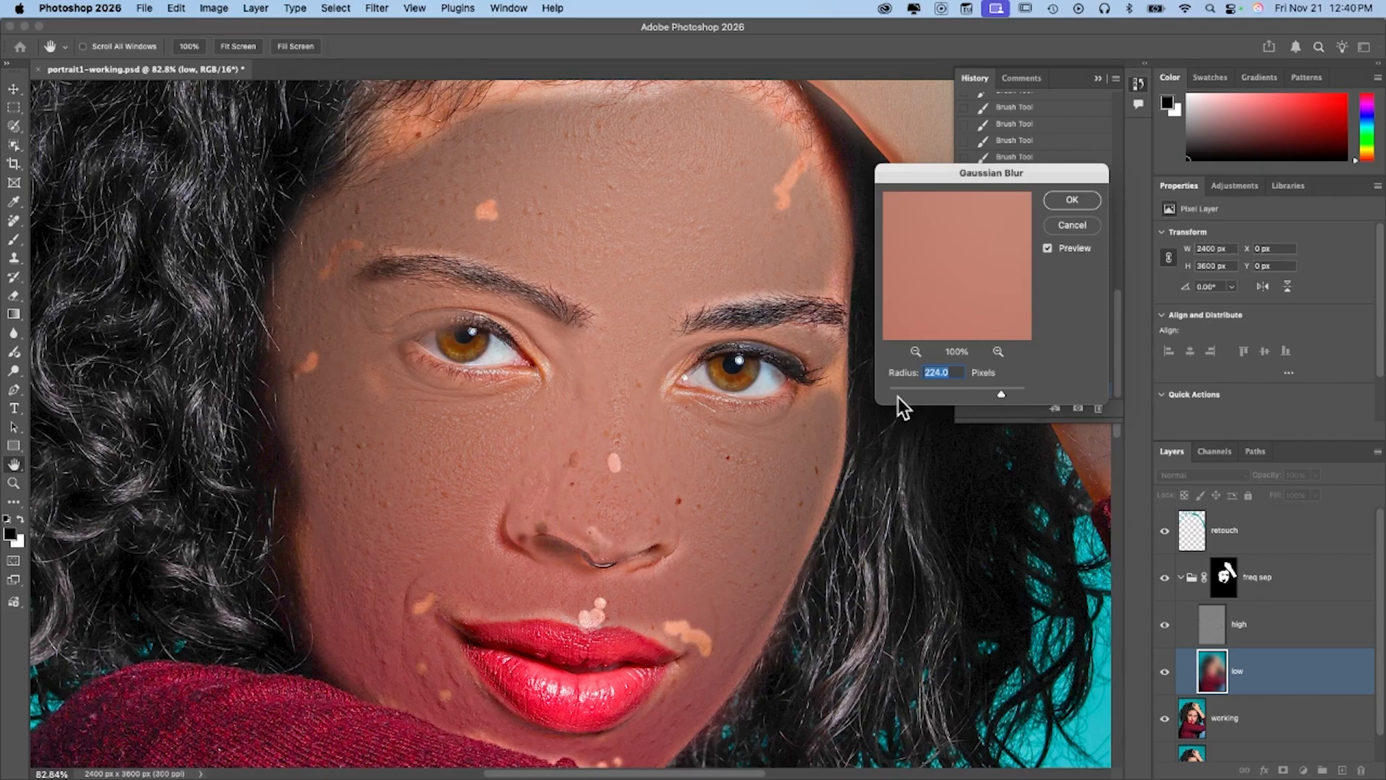
- Set the Gaussian Blur radius to 10 pixels, fine-tune it in small increments, apply it to the low layer and collapse the group
{"action": "type", "text": "10"}
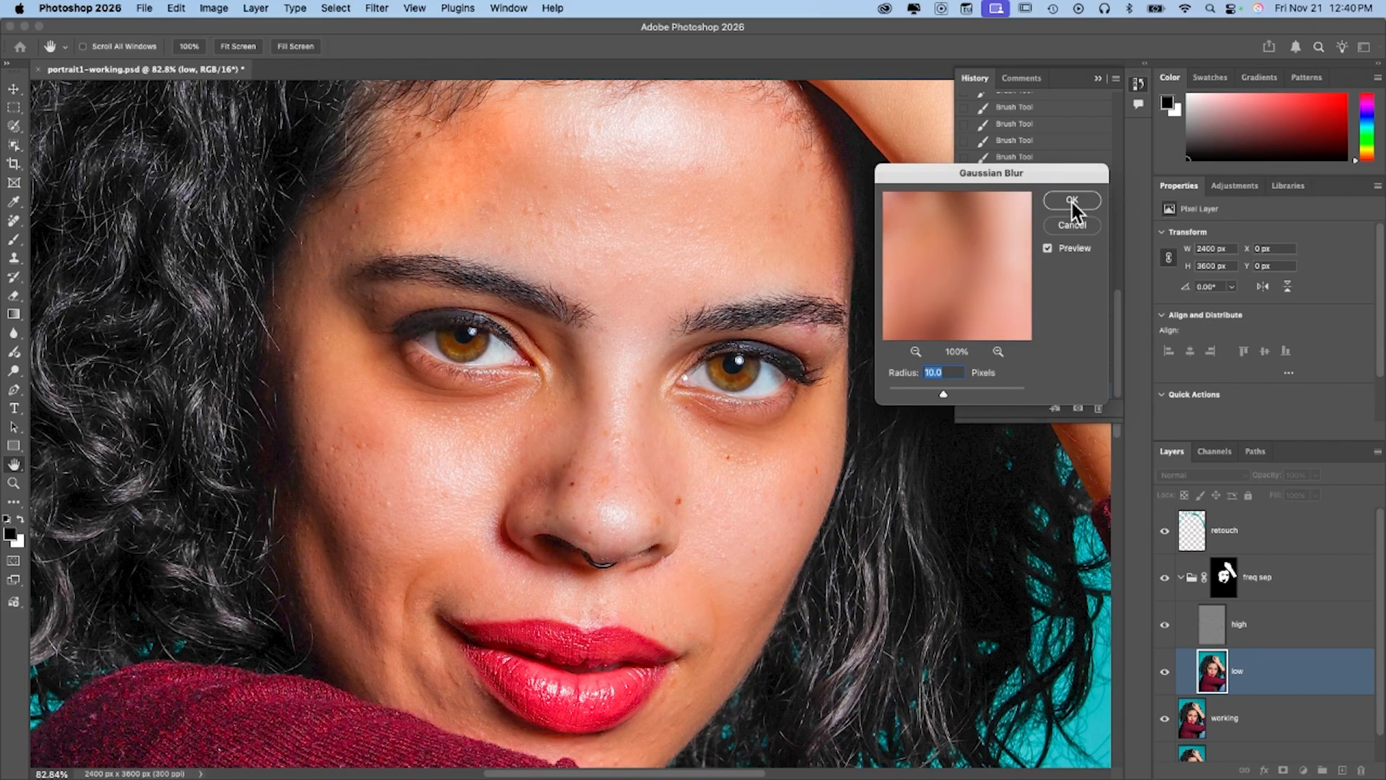
{"action": "key", "text": "Down"}
{"action": "key", "text": "Up"}
{"action": "key", "text": "Up"}
{"action": "key", "text": "Down"}
{"action": "key", "text": "Up"}
{"action": "key", "text": "Up"}
{"action": "key", "text": "Down"}
{"action": "left_click", "coordinate": [1076, 208]}
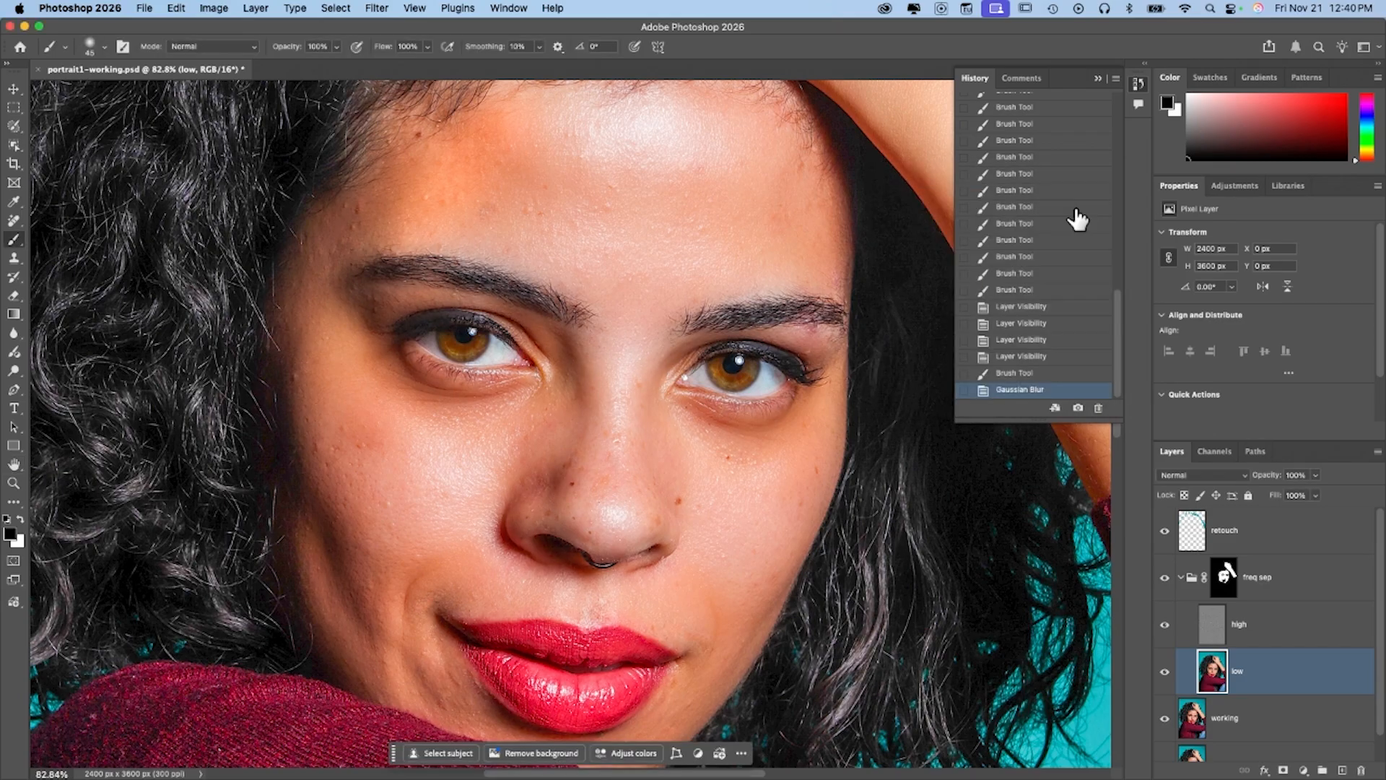
{"action": "left_click", "coordinate": [1180, 577]}
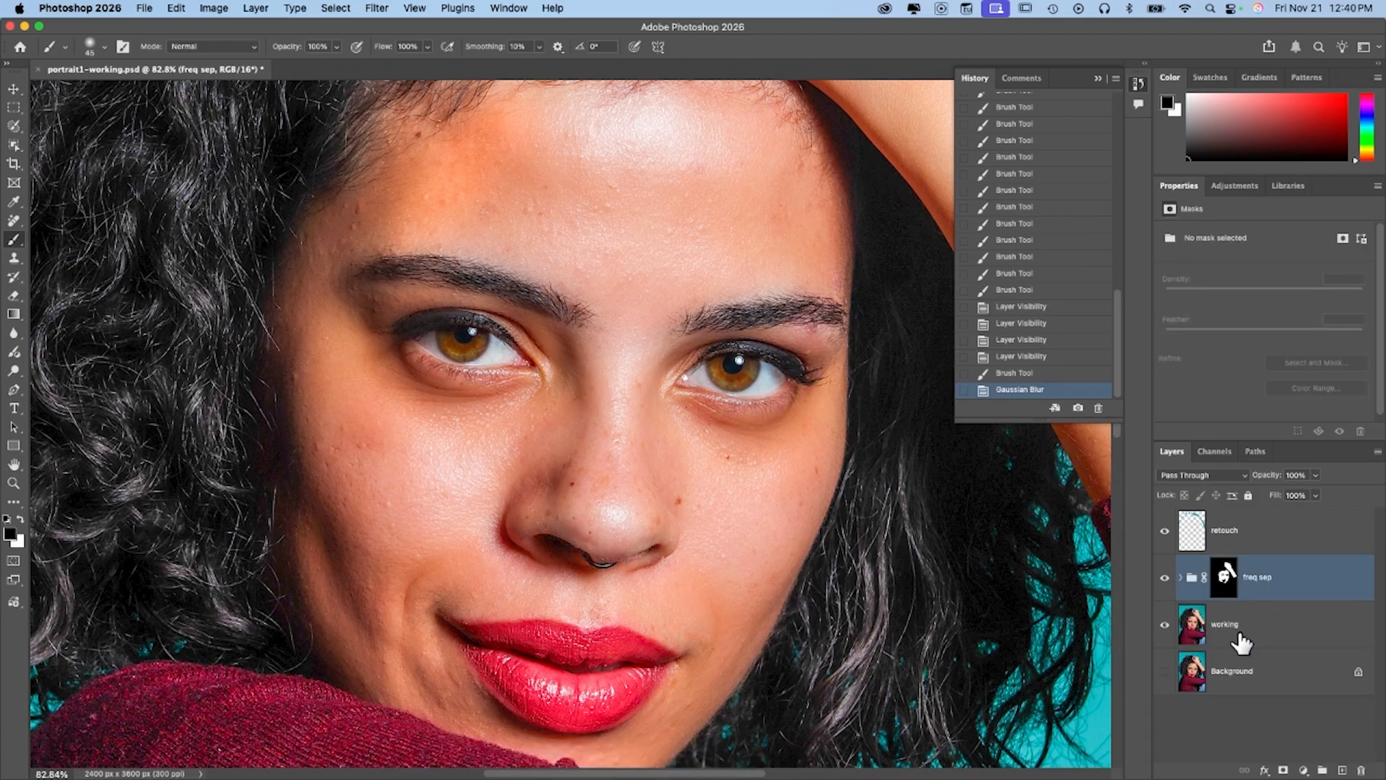
{"action": "left_click", "coordinate": [1181, 578]}
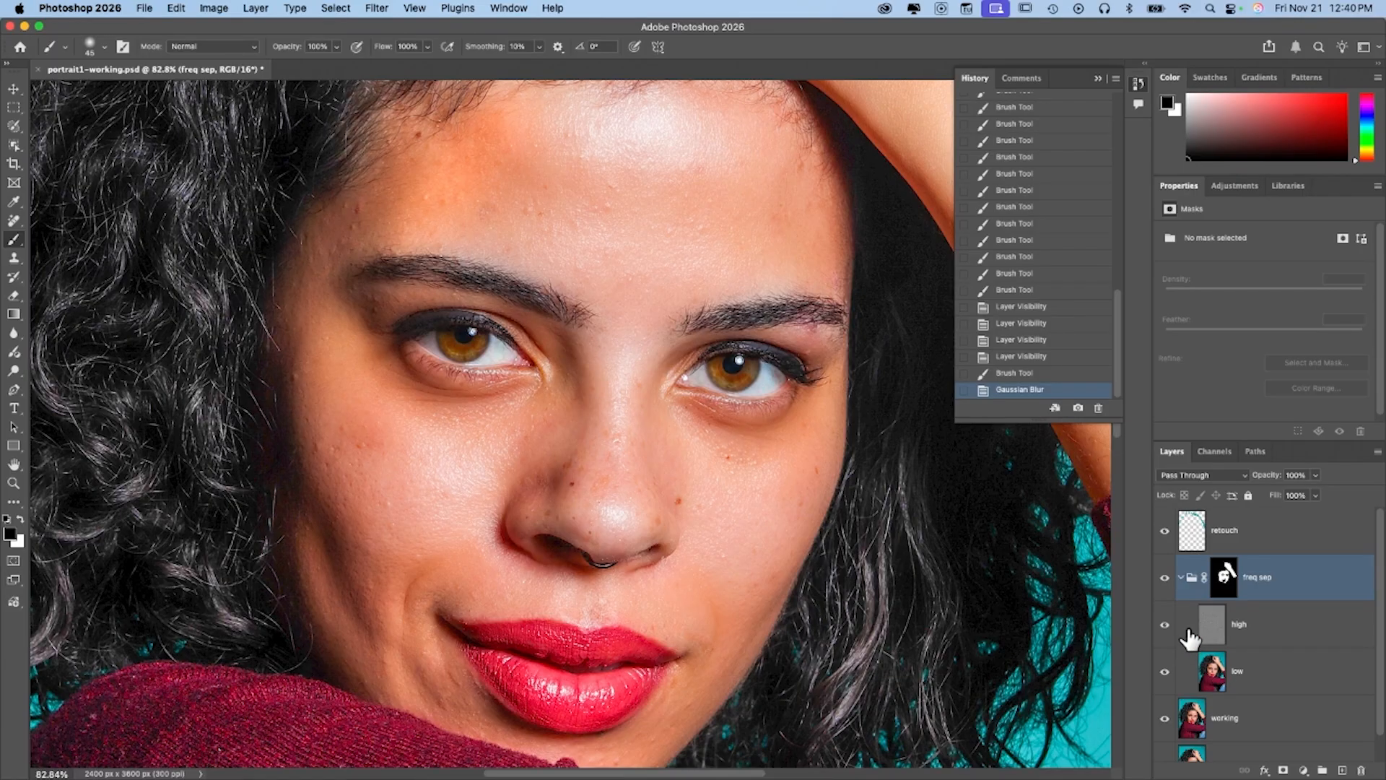
{"action": "left_click", "coordinate": [224, 9]}
{"action": "key", "text": "Escape"}
{"action": "left_click", "coordinate": [1181, 577]}
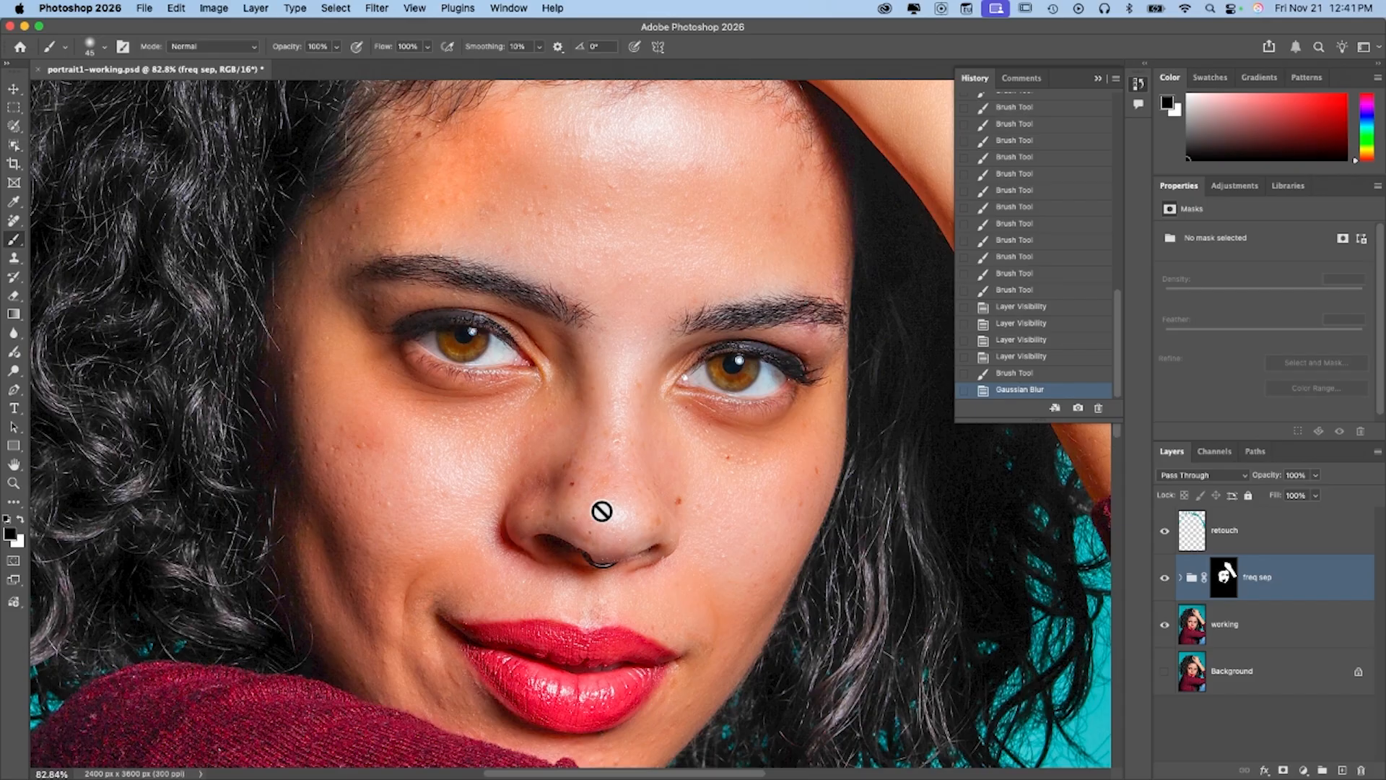
- Compare the face close up between the original Background alone and the retouched layers
{"action": "scroll", "coordinate": [602, 511], "scroll_direction": "right", "scroll_amount": 2}
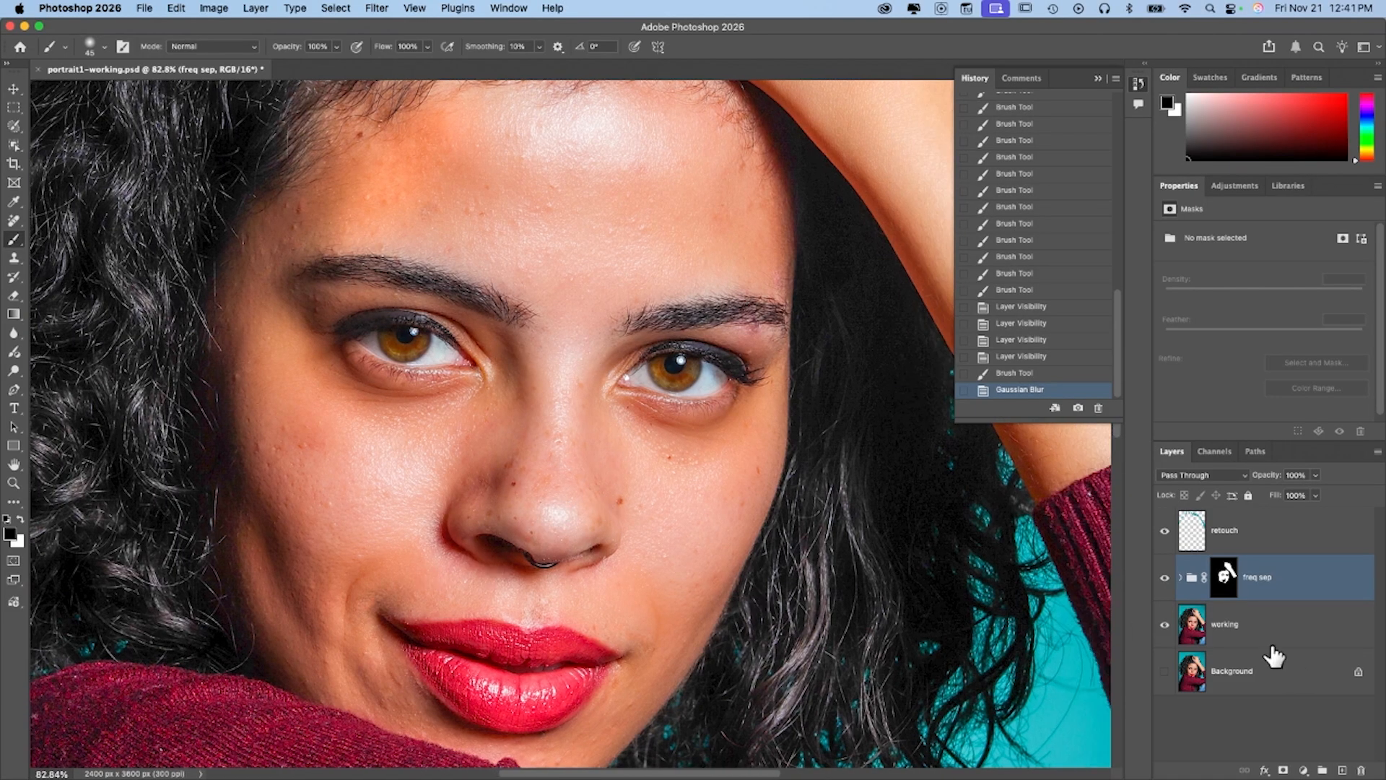
{"action": "left_click", "coordinate": [1164, 672], "text": "alt"}
{"action": "left_click", "coordinate": [1164, 672], "text": "alt"}
{"action": "left_click", "coordinate": [1164, 672], "text": "alt"}
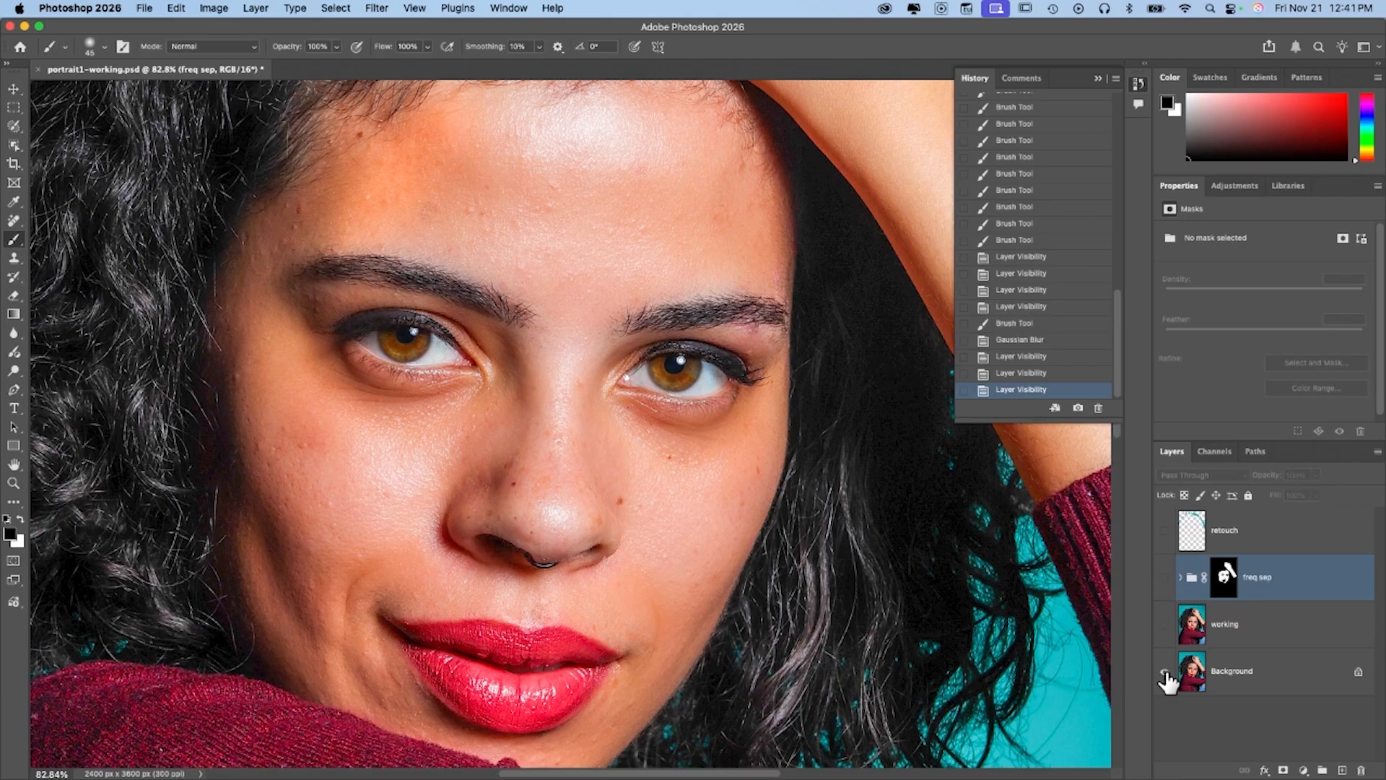
{"action": "left_click", "coordinate": [1164, 672], "text": "alt"}
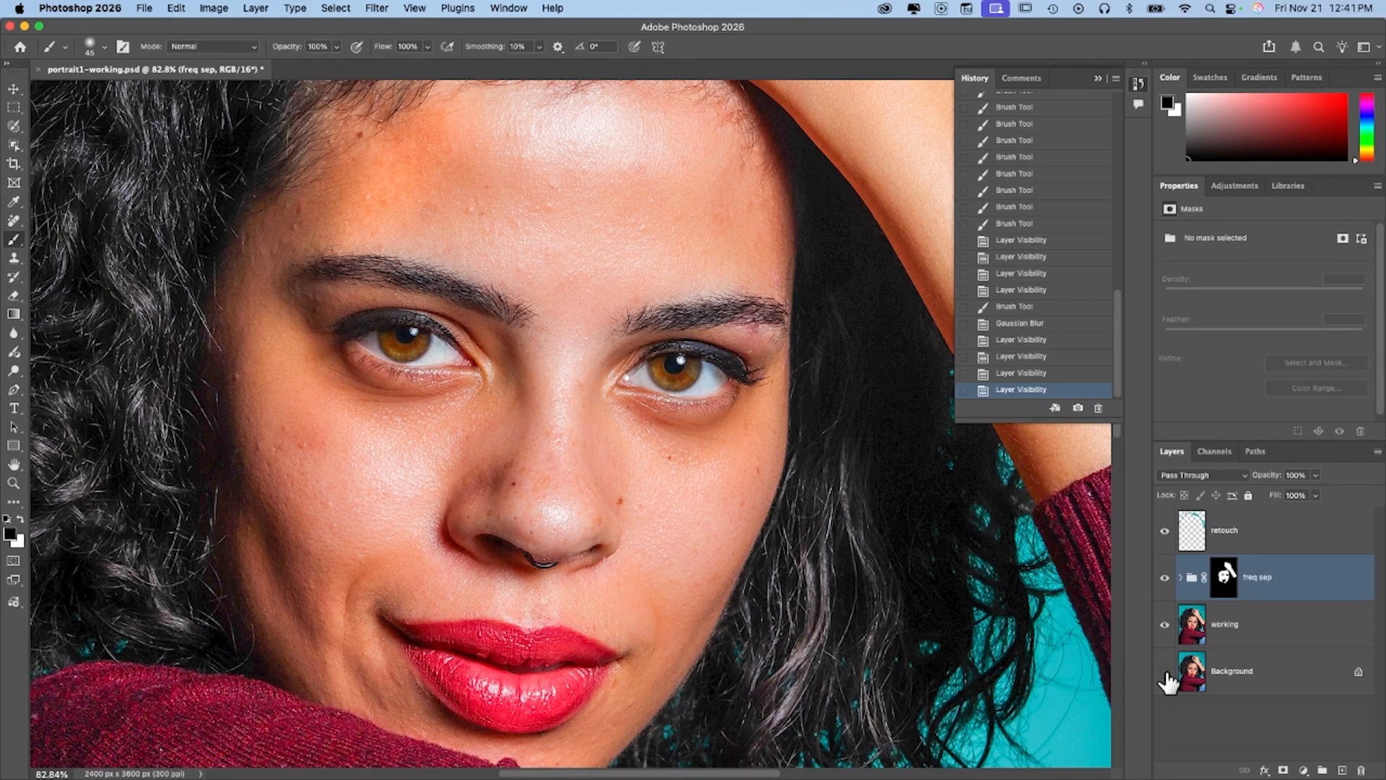
- Fit the whole portrait in view and compare the original Background repeatedly with the retouched layers
{"action": "key", "text": "super+0"}
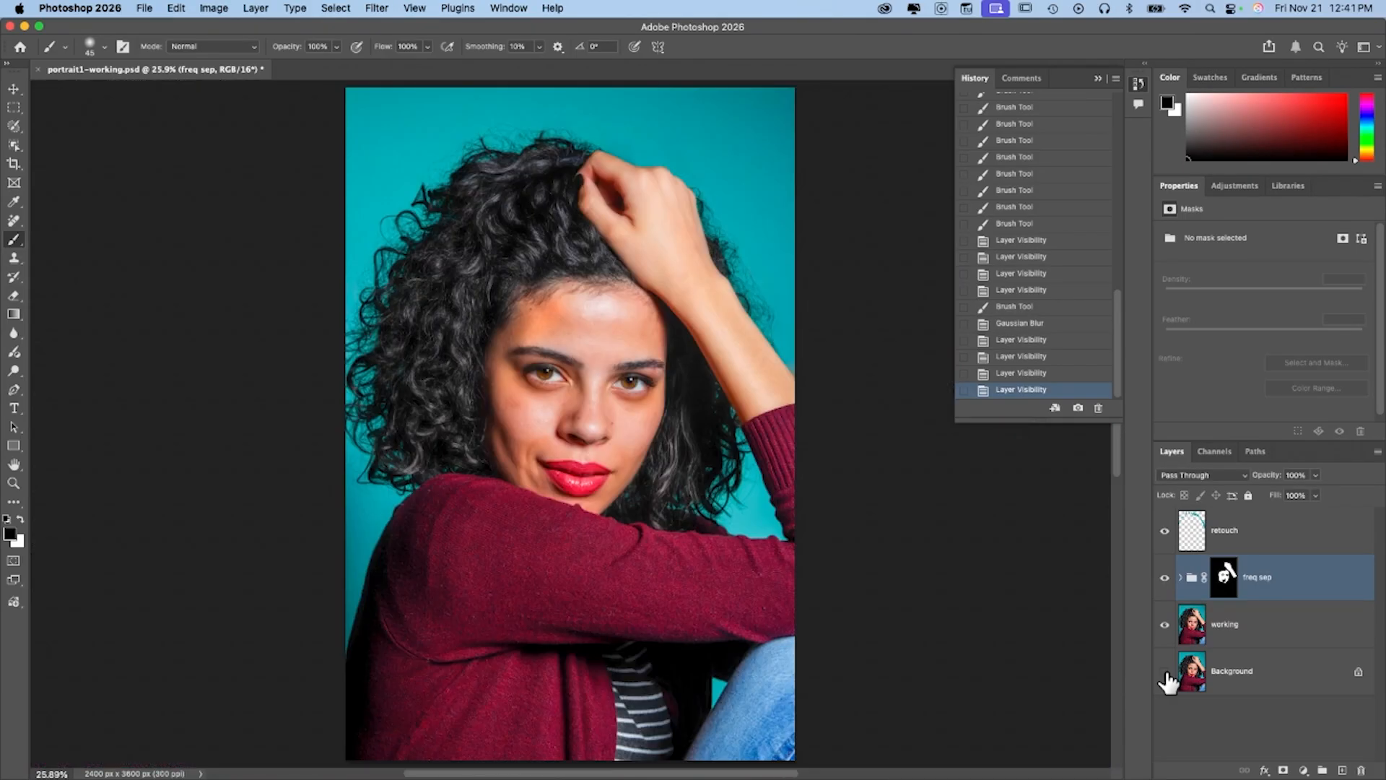
{"action": "left_click", "coordinate": [1164, 672], "text": "alt"}
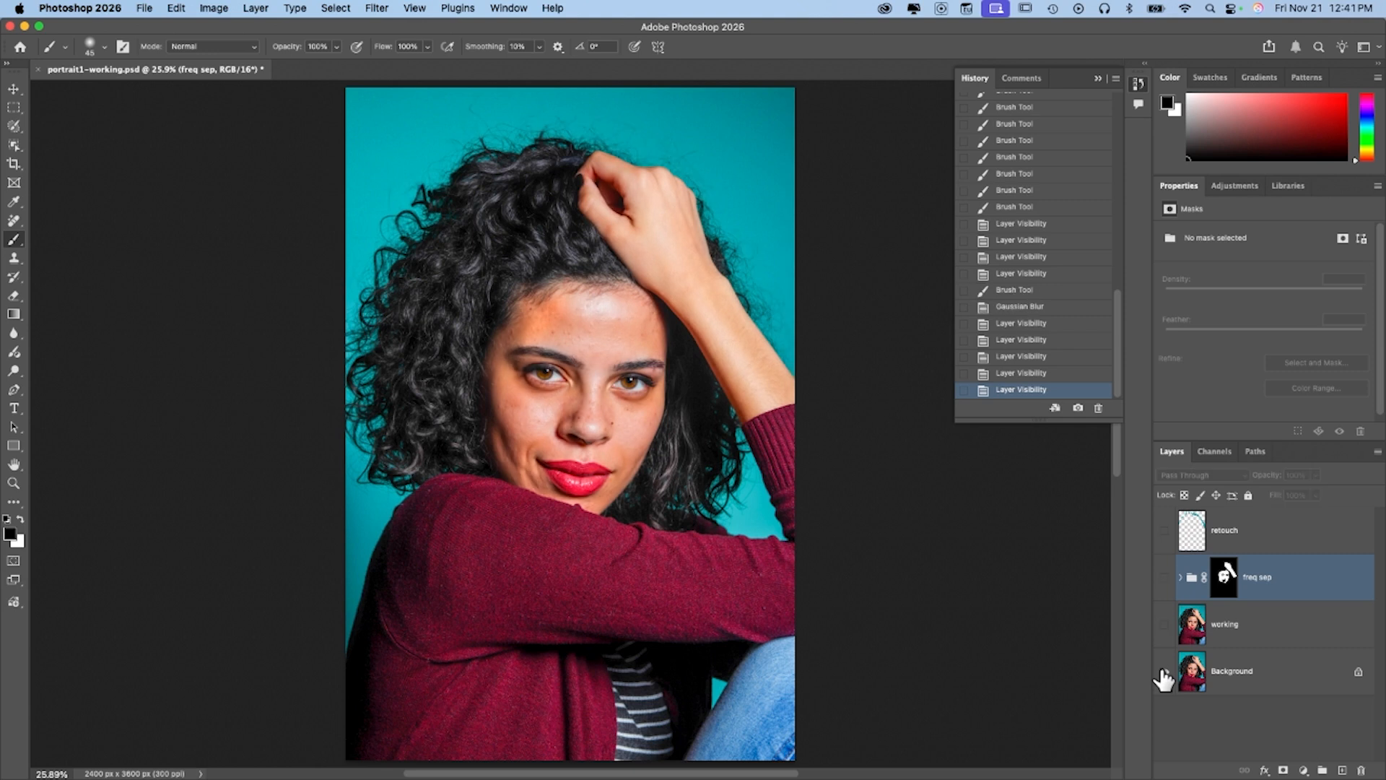
{"action": "left_click", "coordinate": [1165, 672], "text": "alt"}
{"action": "left_click", "coordinate": [1164, 672], "text": "alt"}
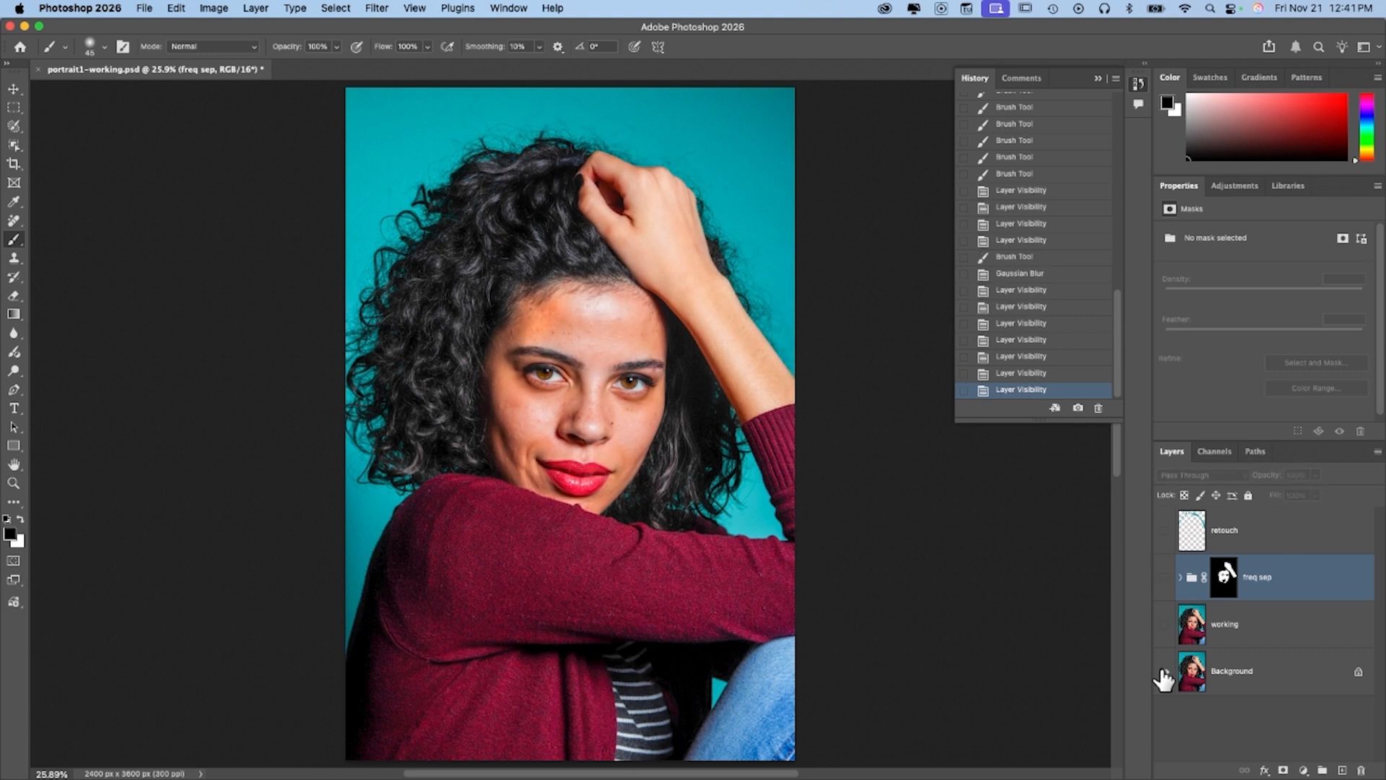
{"action": "left_click", "coordinate": [1165, 672], "text": "alt"}
{"action": "left_click", "coordinate": [1164, 672], "text": "alt"}
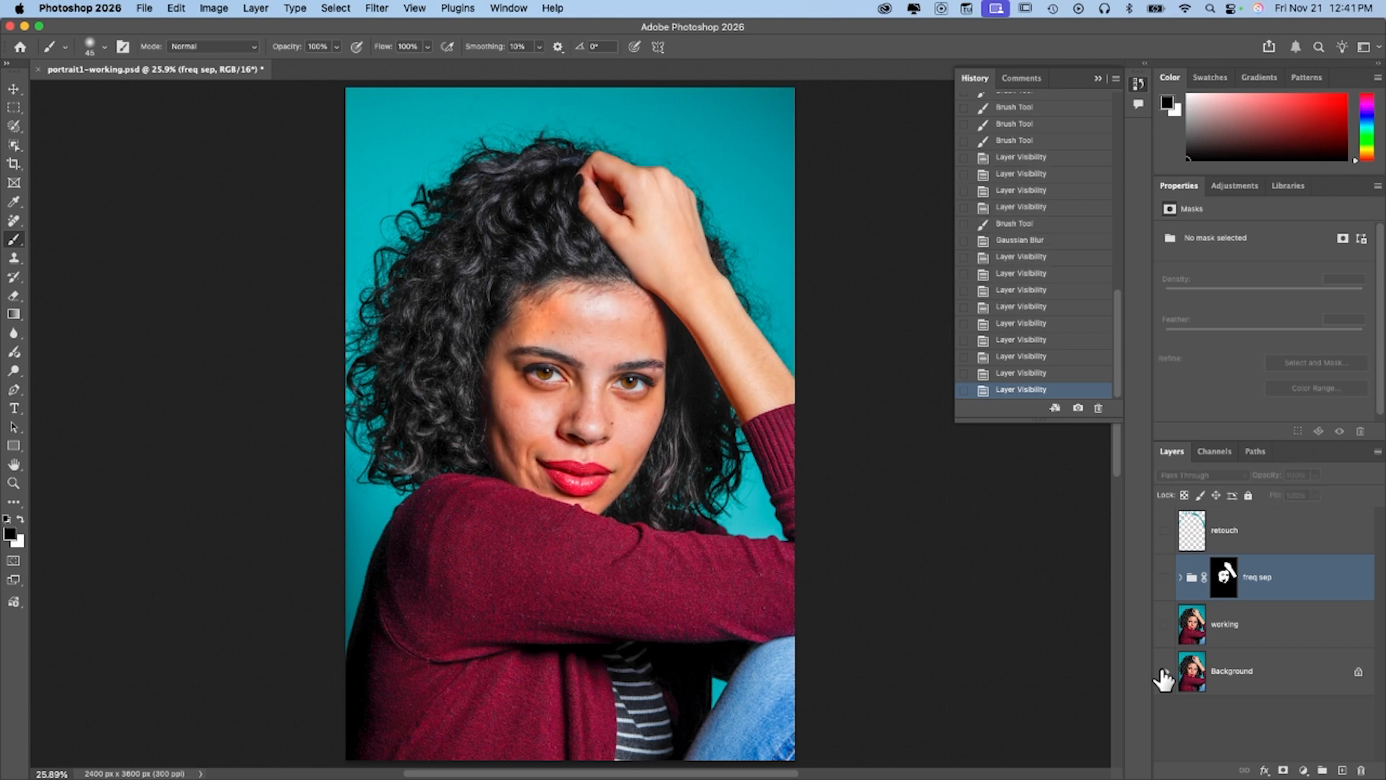
{"action": "left_click", "coordinate": [1164, 672], "text": "alt"}
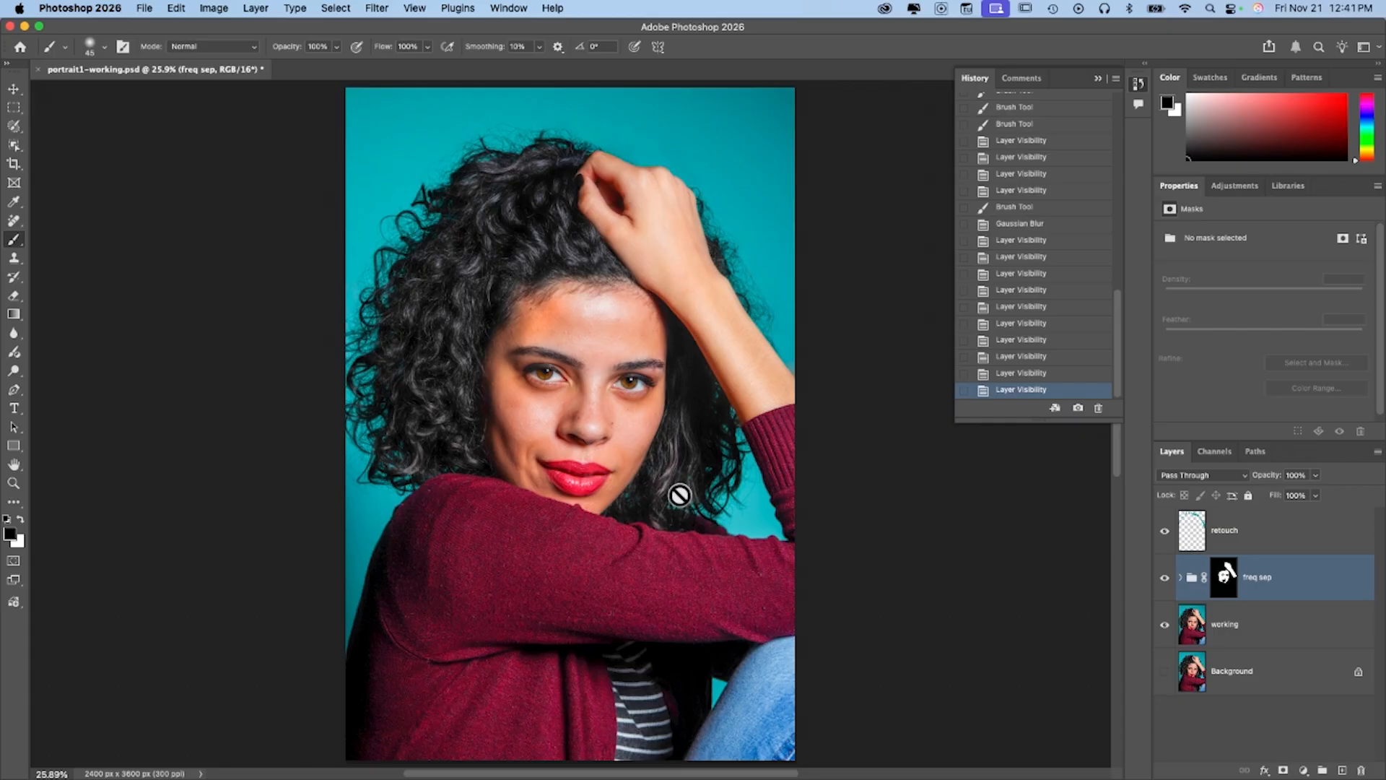
{"action": "scroll", "coordinate": [676, 496], "scroll_direction": "up", "scroll_amount": 3}
{"action": "scroll", "coordinate": [680, 494], "scroll_direction": "up", "scroll_amount": 3}
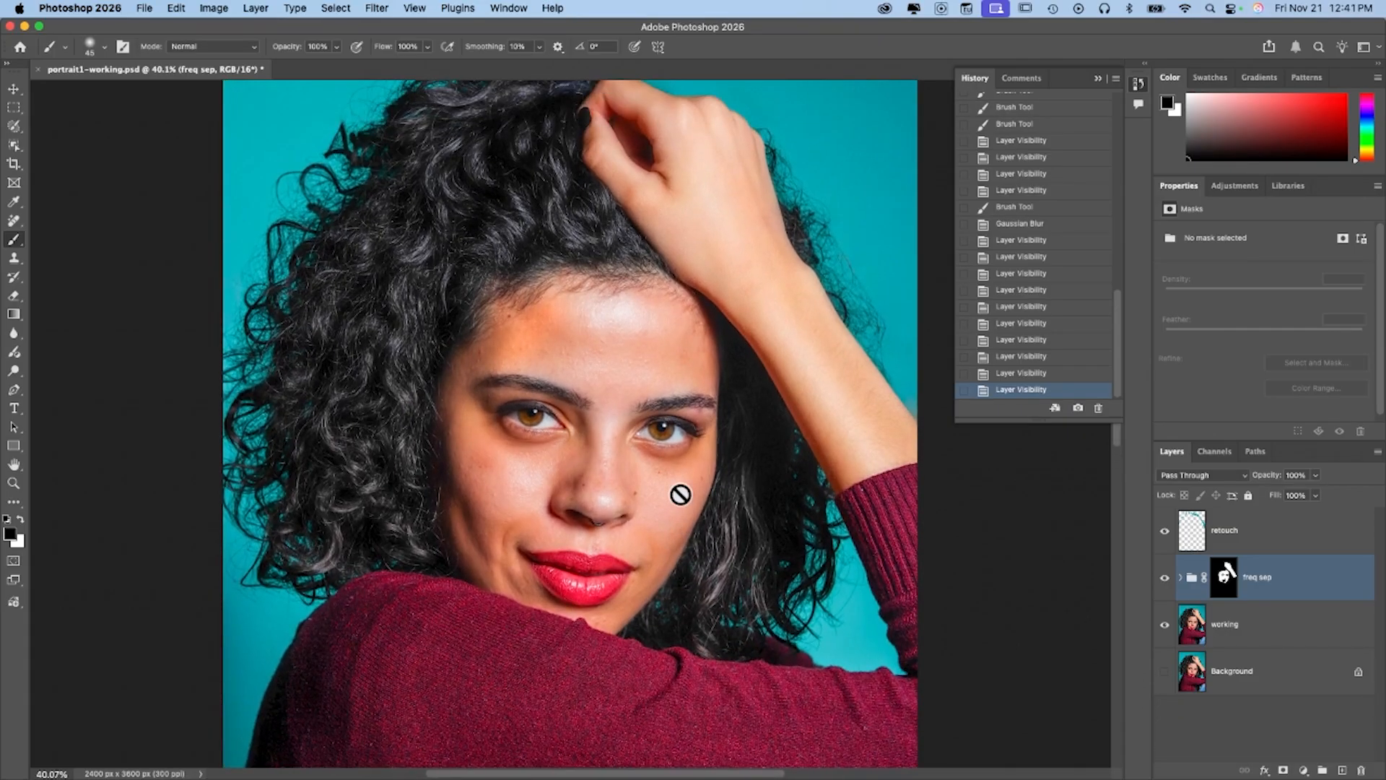